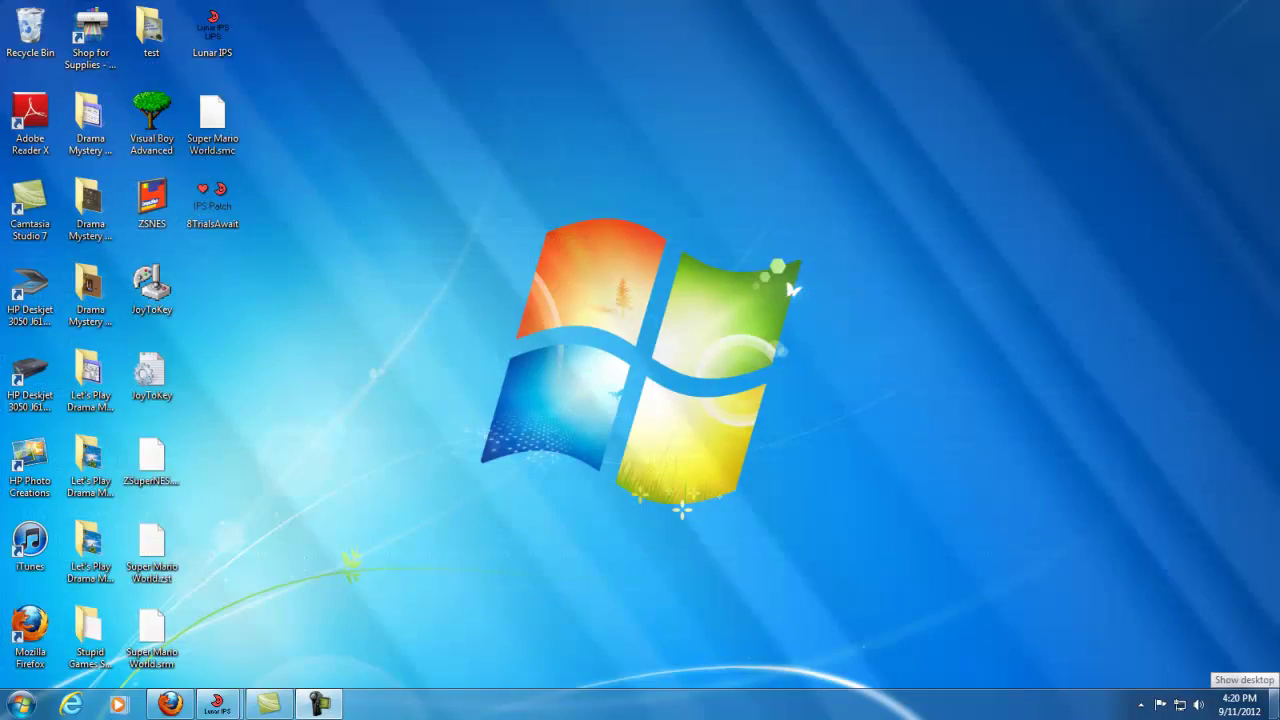
Step: Open the bossrosslp YouTube channel page in a new browser tab
{"action": "left_click", "coordinate": [1275, 705]}
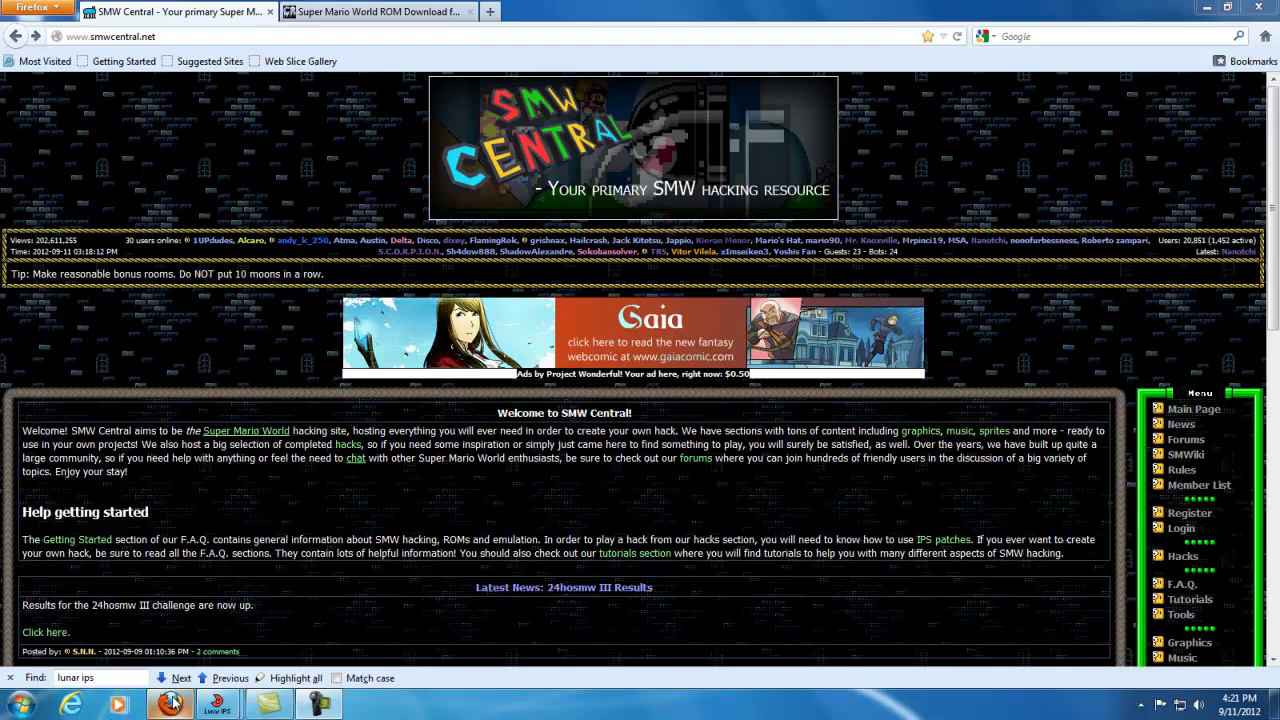
{"action": "left_click", "coordinate": [490, 11]}
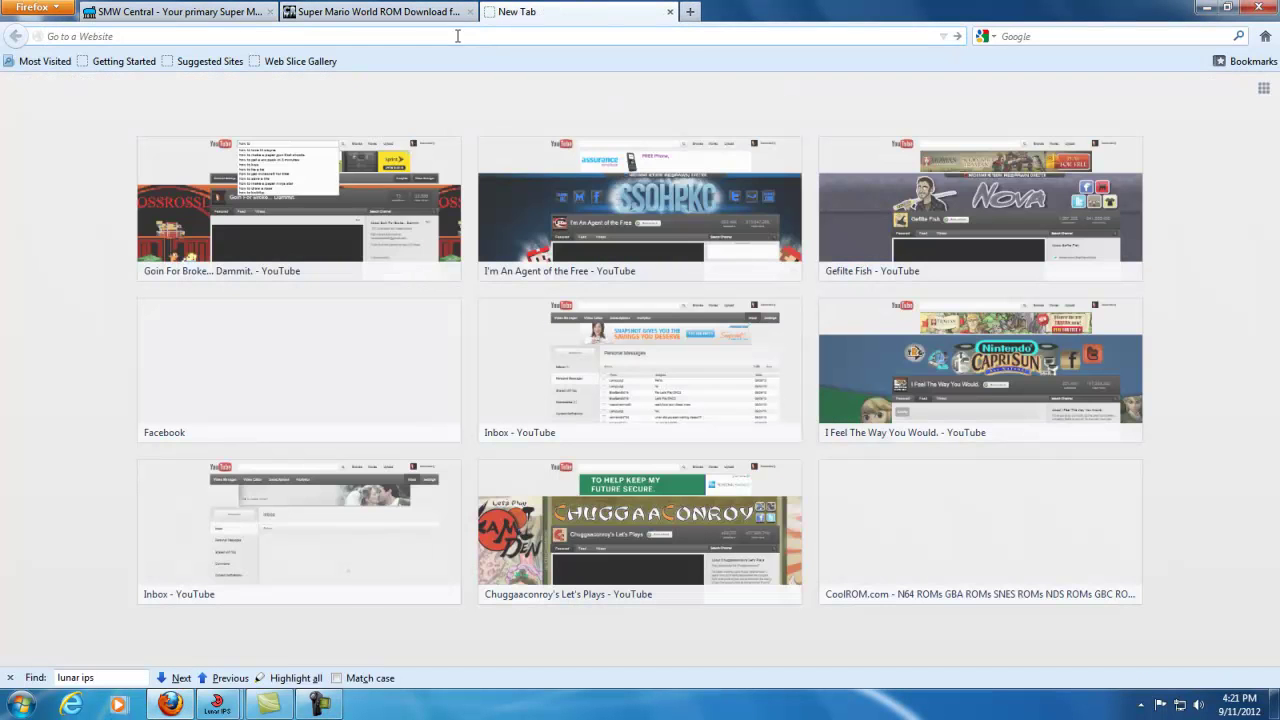
{"action": "type", "text": "w"}
{"action": "key", "text": "BackSpace"}
{"action": "type", "text": "b"}
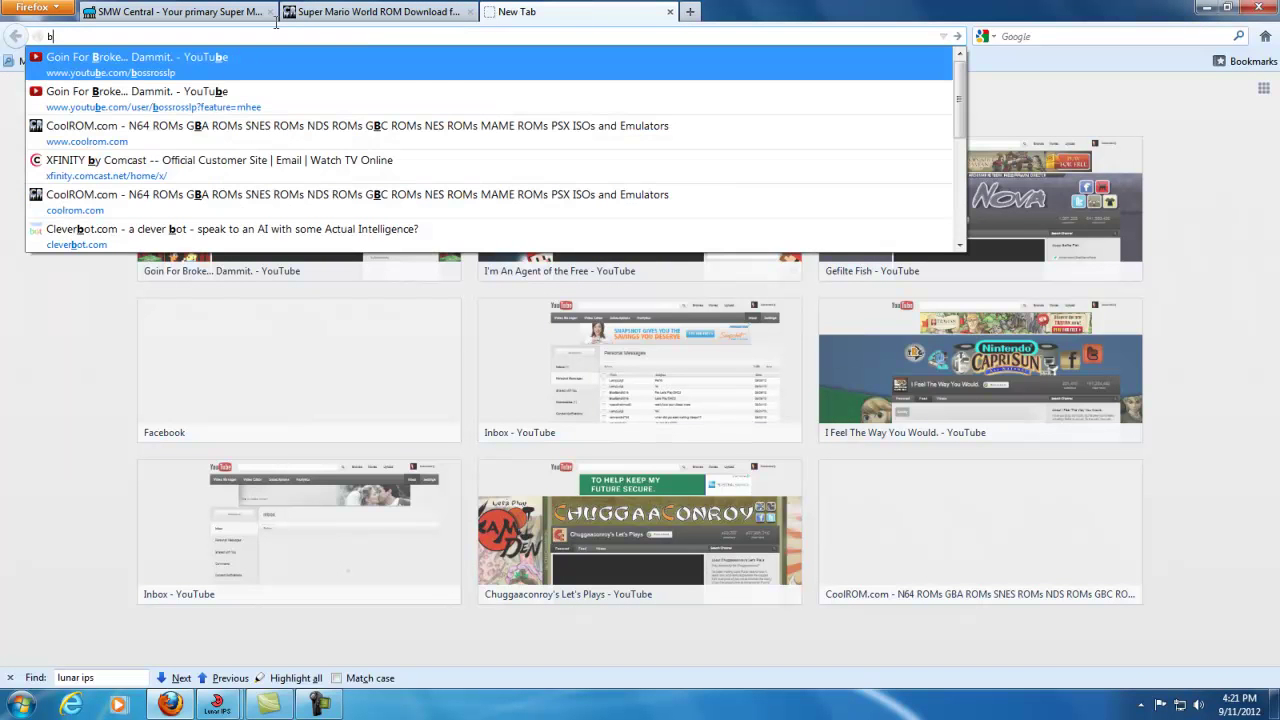
{"action": "key", "text": "Return"}
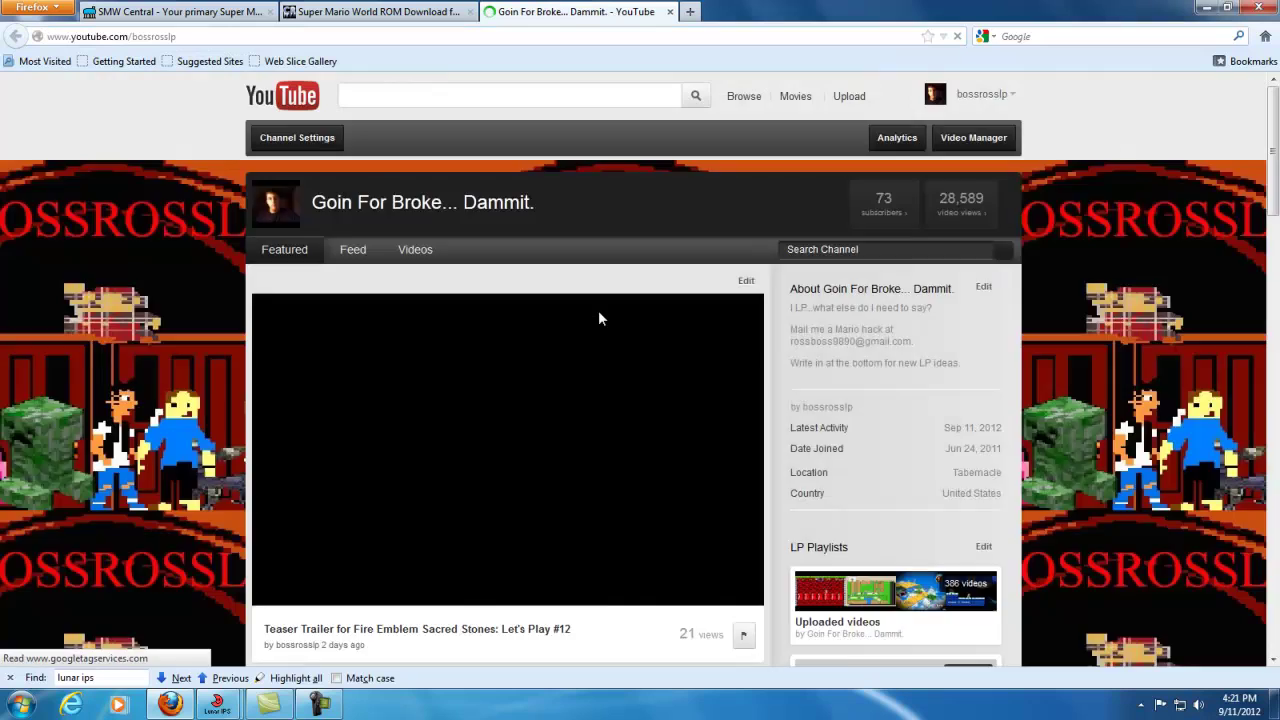
Step: Go from the channel page to the account's messages and show the full Inbox folder
{"action": "scroll", "coordinate": [300, 250], "scroll_direction": "down", "scroll_amount": 5}
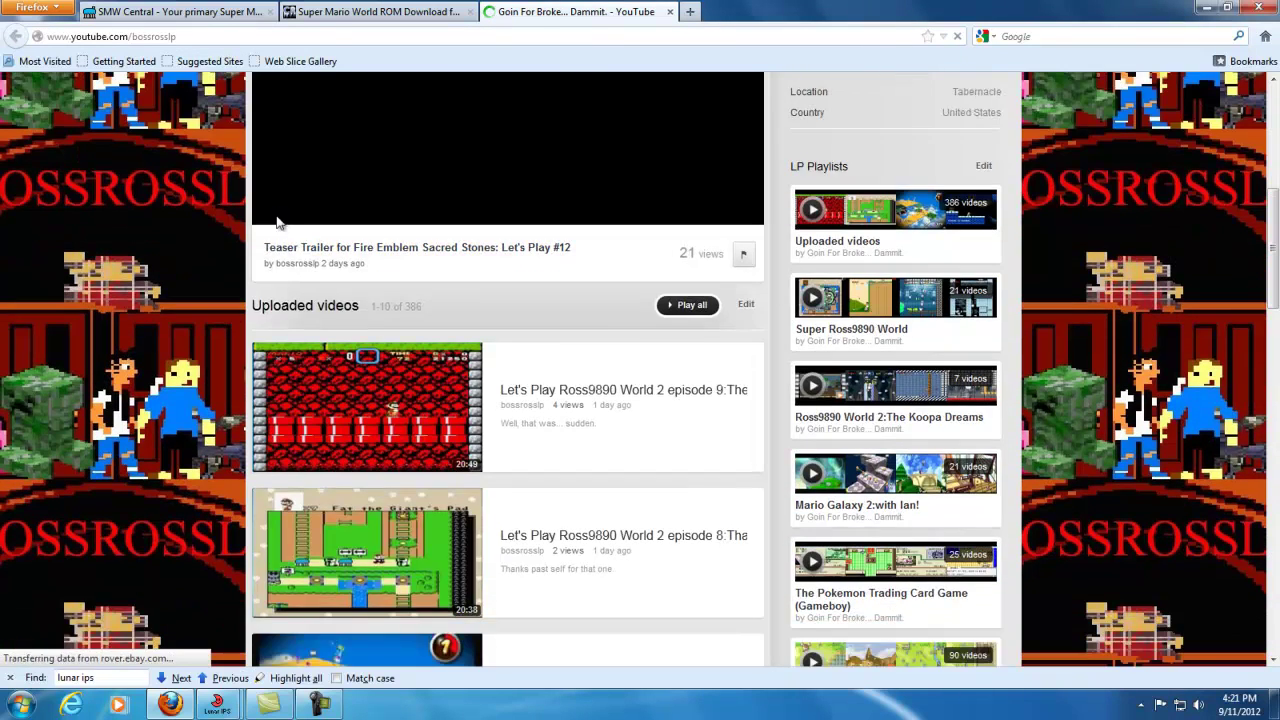
{"action": "scroll", "coordinate": [278, 222], "scroll_direction": "up", "scroll_amount": 5}
{"action": "left_click", "coordinate": [965, 94]}
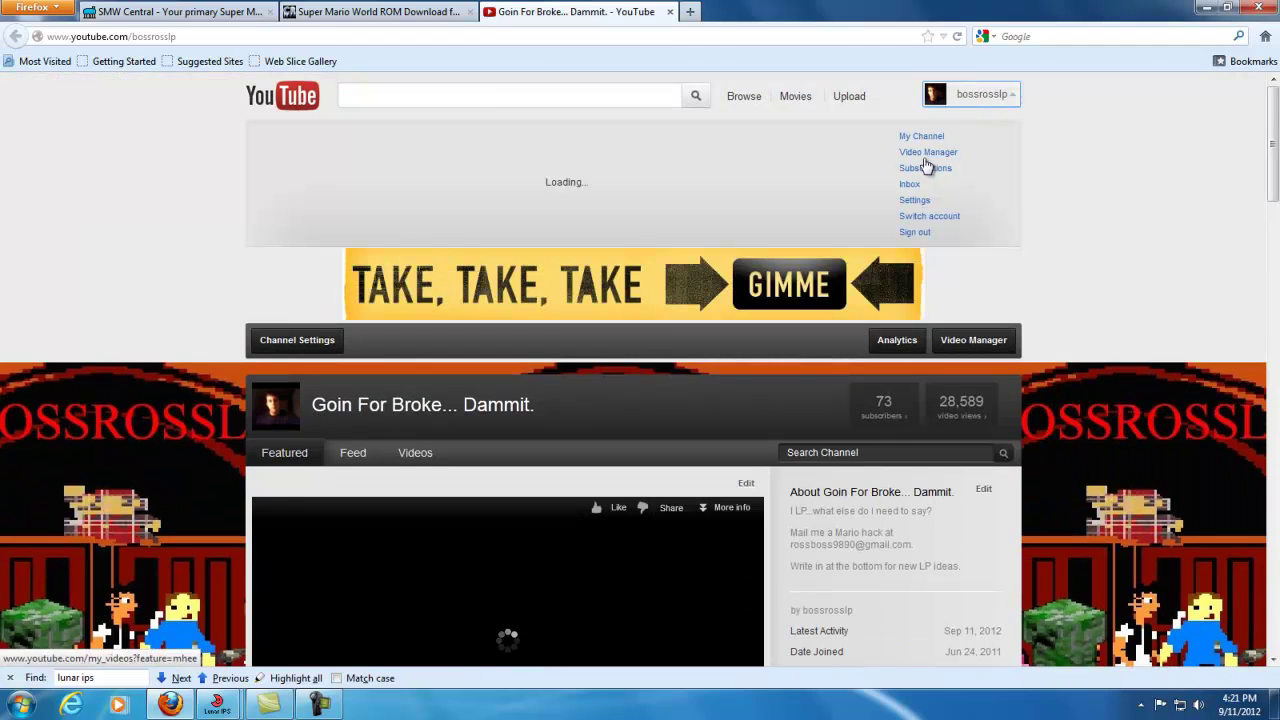
{"action": "left_click", "coordinate": [909, 184]}
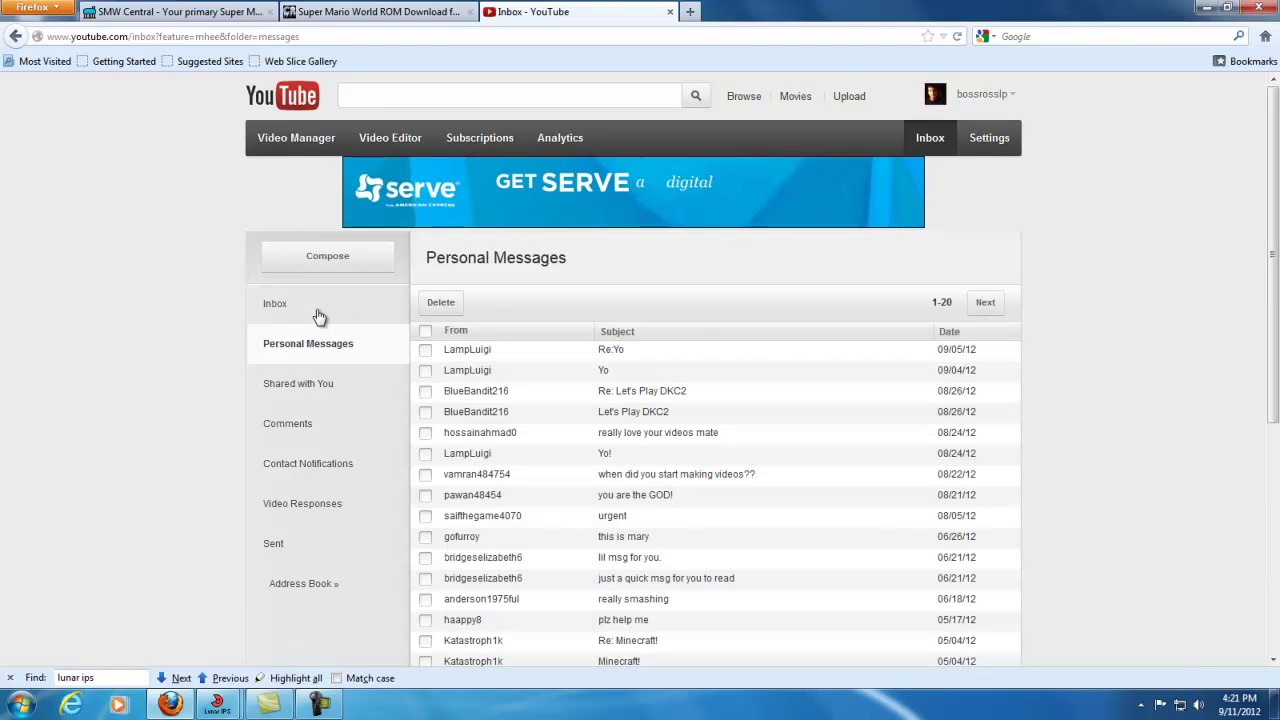
{"action": "left_click", "coordinate": [318, 316]}
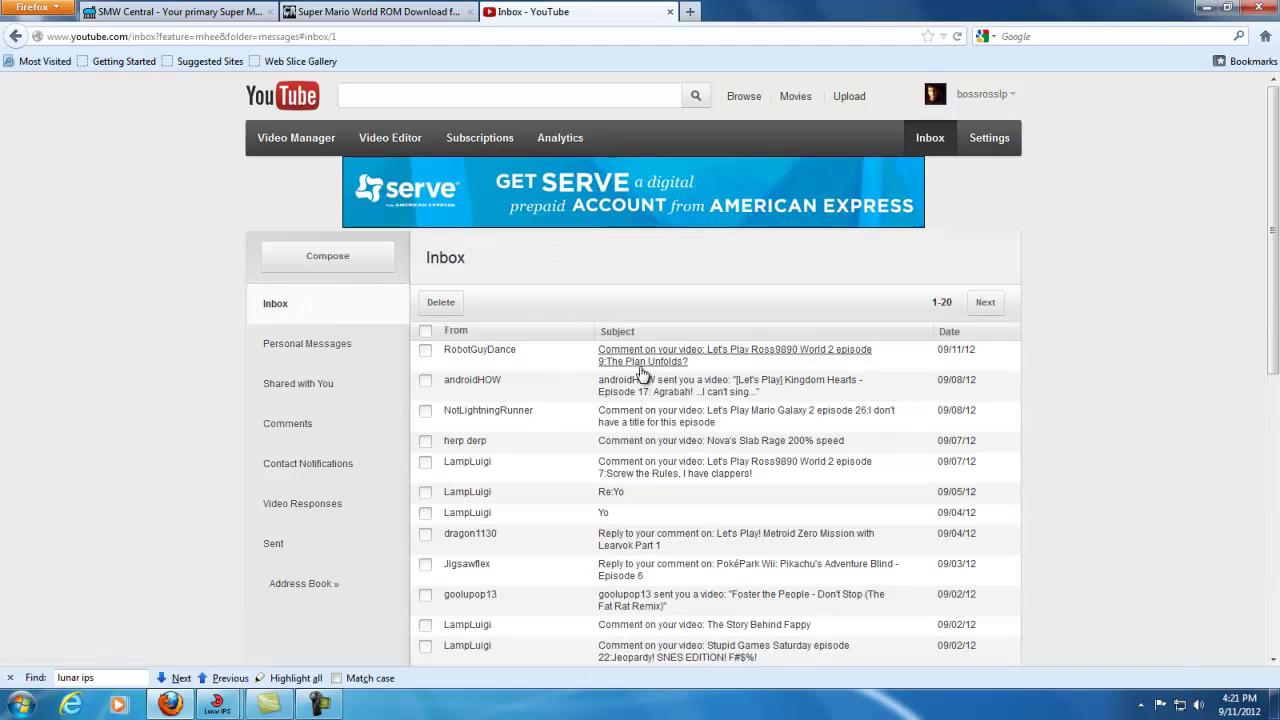
Step: Expand the comment notification for Let's Play Ross9890 World 2 episode 9 and open all comments on that video
{"action": "scroll", "coordinate": [550, 358], "scroll_direction": "down", "scroll_amount": 6}
{"action": "scroll", "coordinate": [600, 400], "scroll_direction": "up", "scroll_amount": 6}
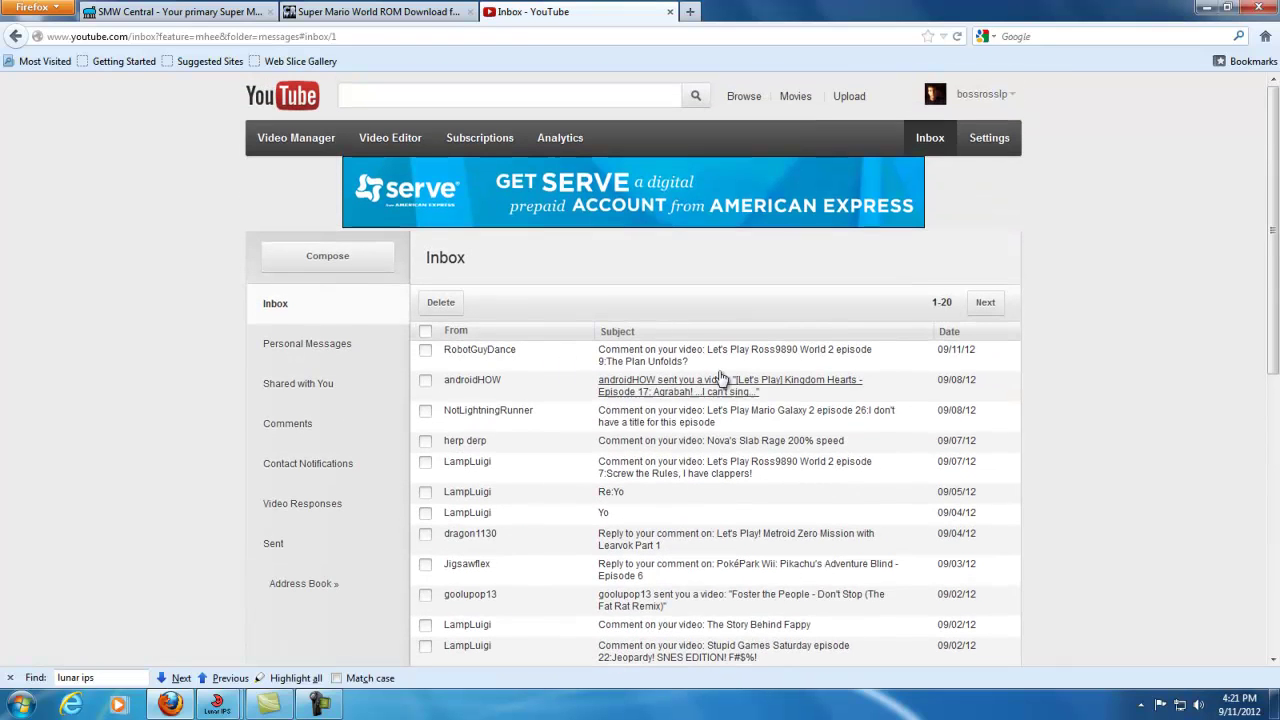
{"action": "left_click", "coordinate": [718, 356]}
{"action": "left_click", "coordinate": [728, 438]}
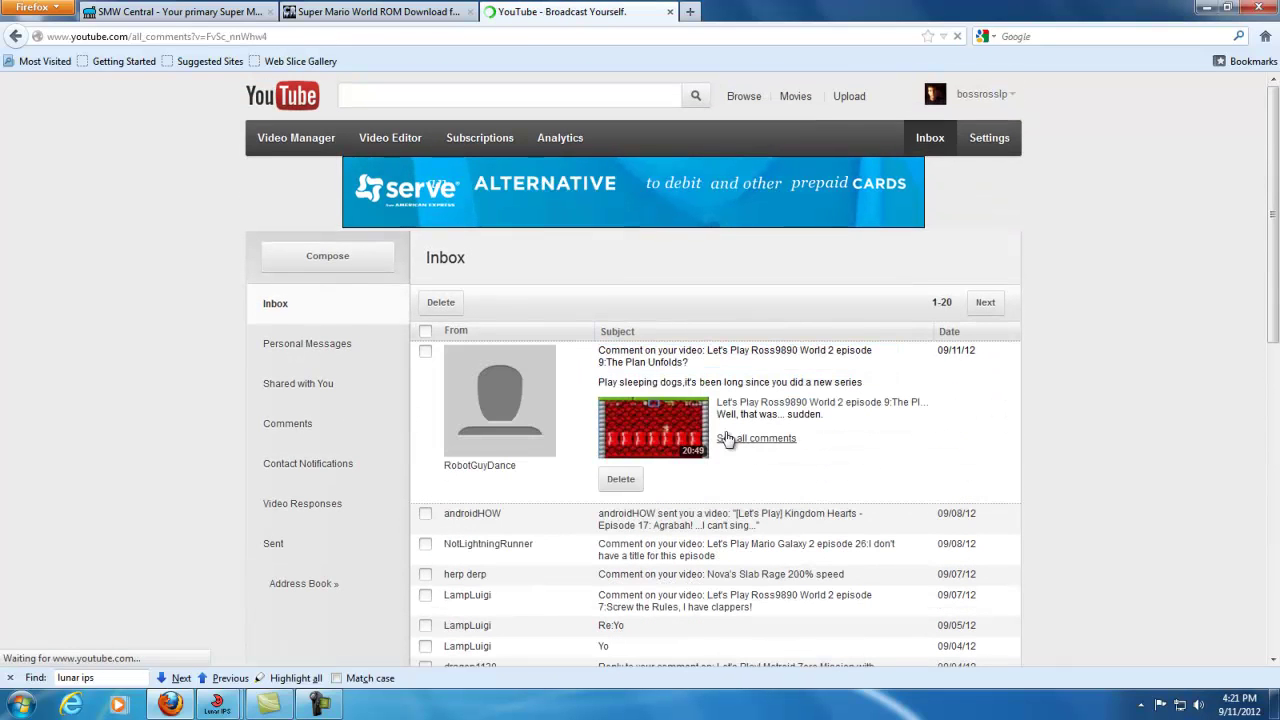
Step: Find the comment asking for help patching a hack and highlight its text
{"action": "scroll", "coordinate": [377, 356], "scroll_direction": "down", "scroll_amount": 8}
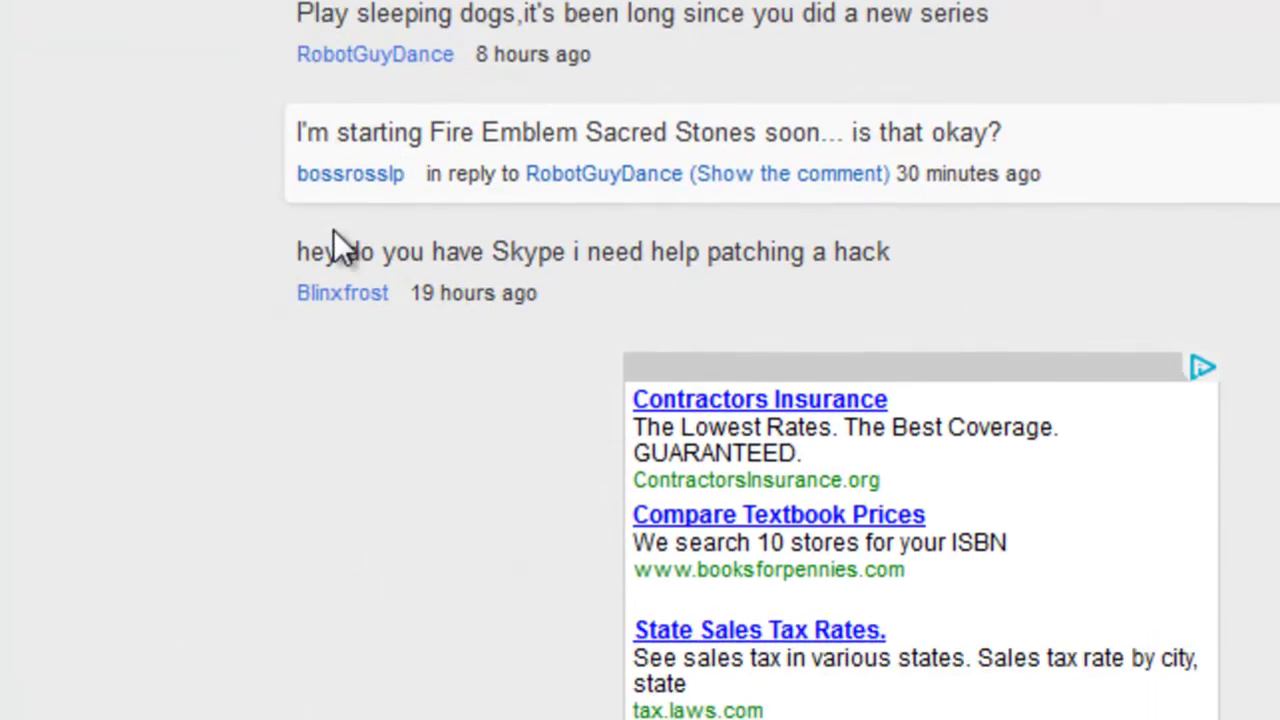
{"action": "scroll", "coordinate": [333, 229], "scroll_direction": "down", "scroll_amount": 3}
{"action": "scroll", "coordinate": [333, 229], "scroll_direction": "up", "scroll_amount": 3}
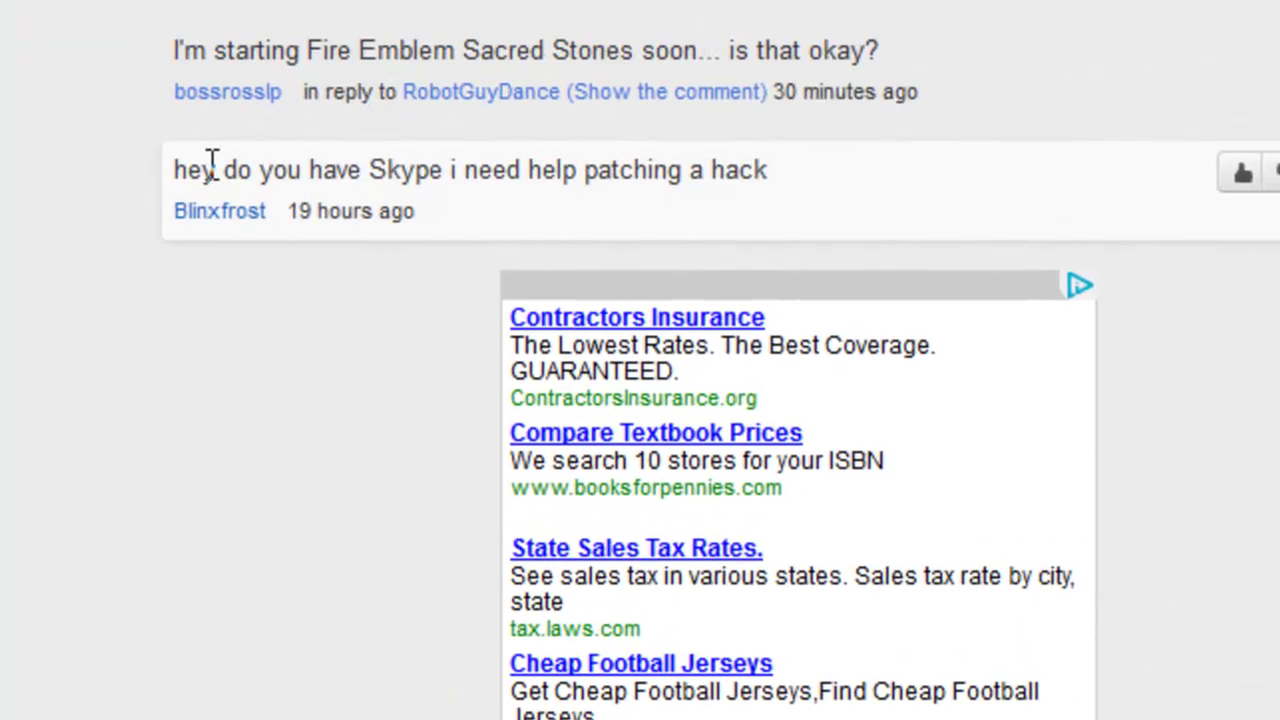
{"action": "left_click_drag", "start_coordinate": [212, 168], "coordinate": [640, 185]}
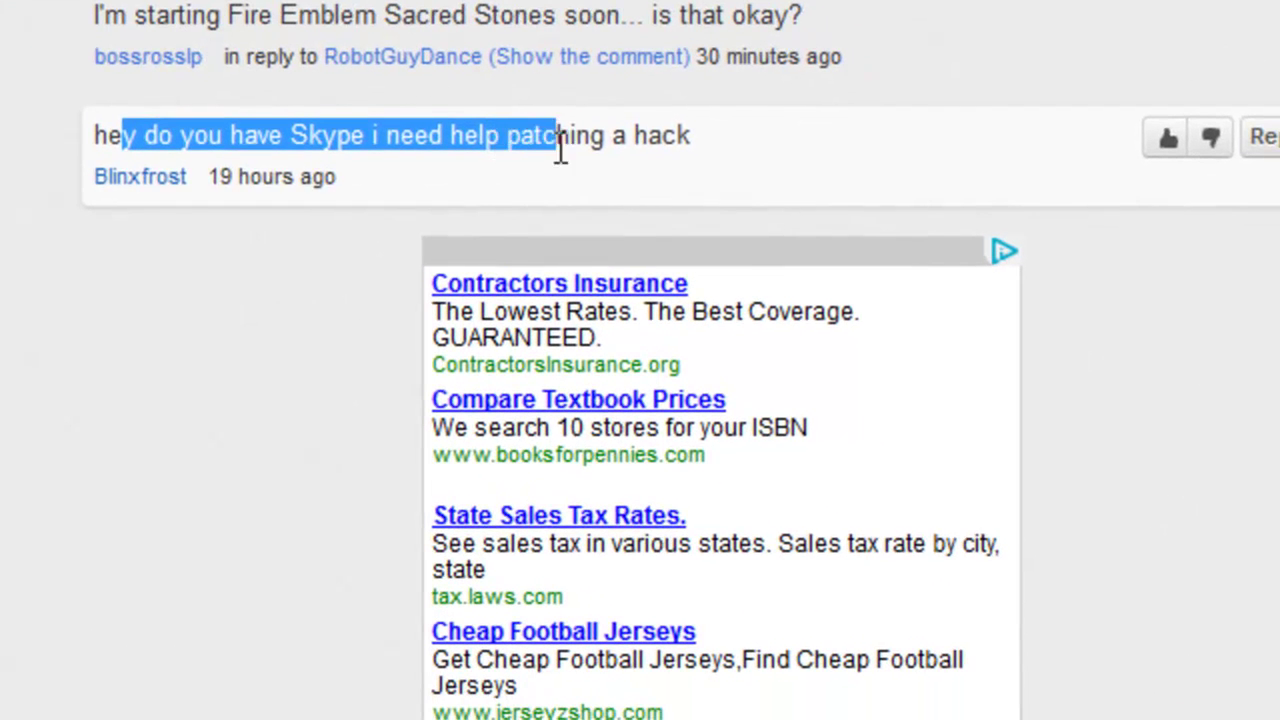
{"action": "left_click_drag", "start_coordinate": [560, 150], "coordinate": [714, 177]}
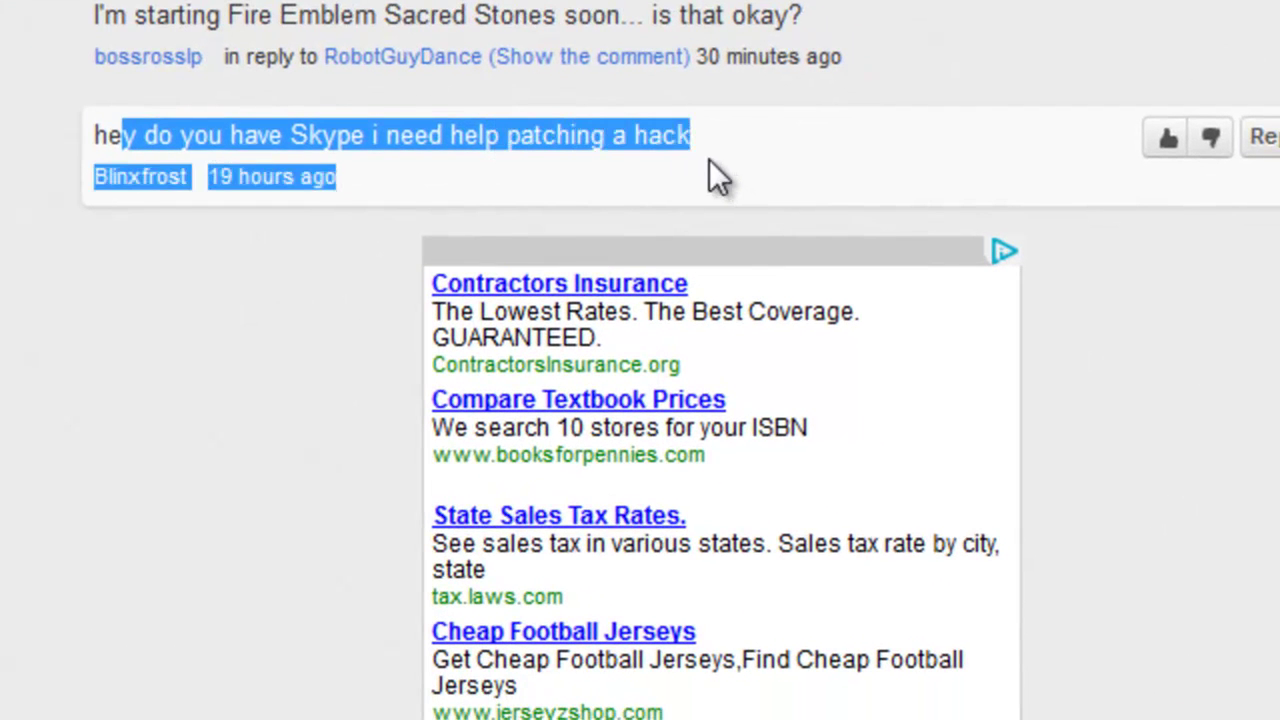
{"action": "left_click", "coordinate": [386, 172]}
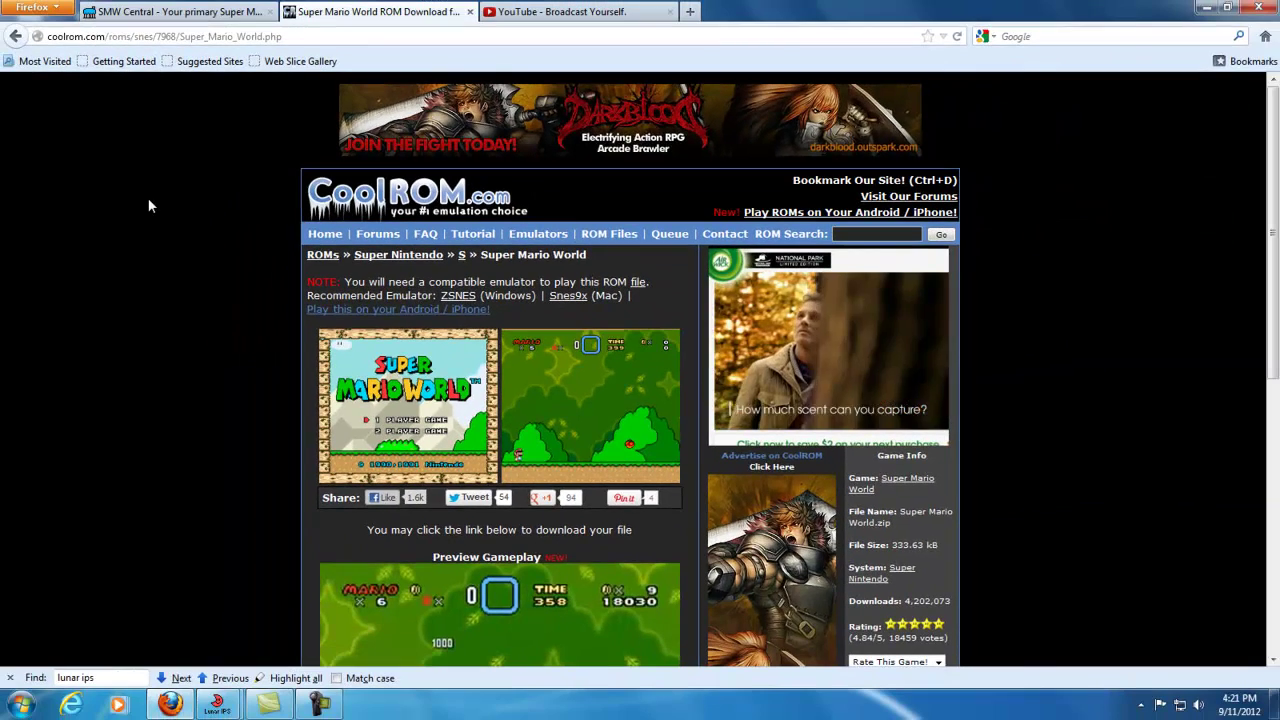
Step: Look over the Super Mario World ROM page on CoolROM, then return to the SMW Central home page
{"action": "scroll", "coordinate": [148, 202], "scroll_direction": "down", "scroll_amount": 3}
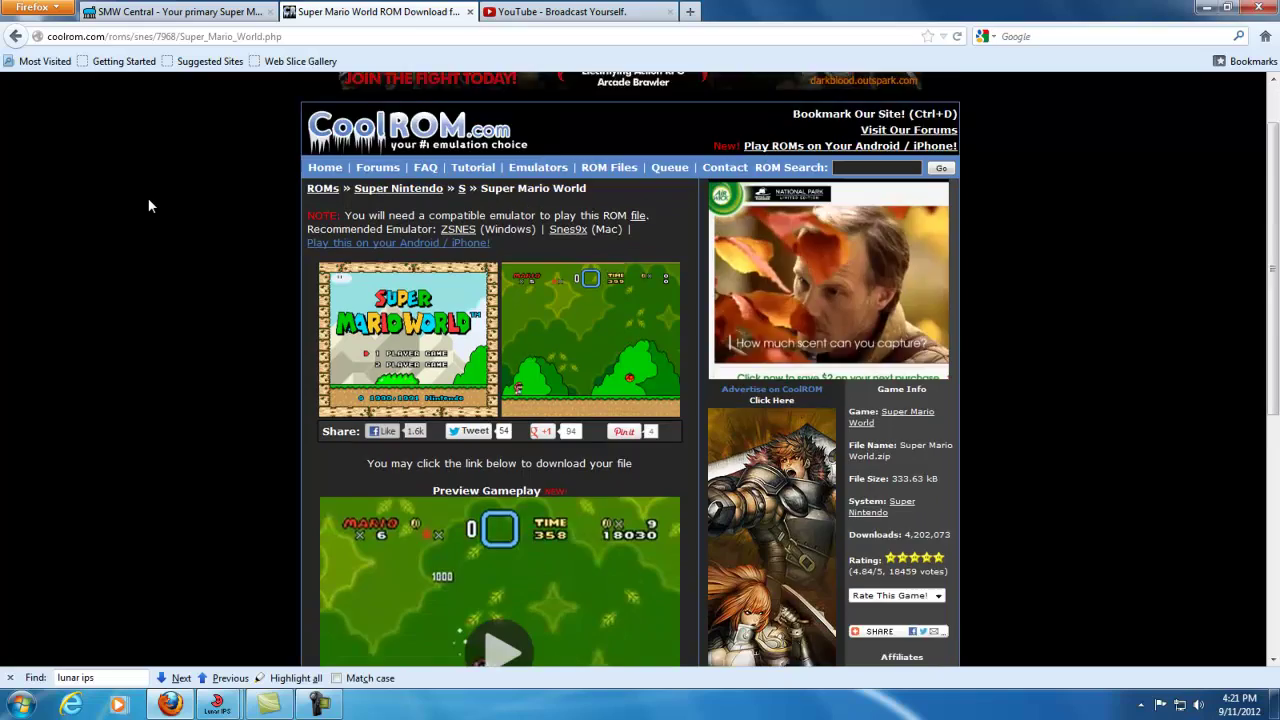
{"action": "scroll", "coordinate": [148, 200], "scroll_direction": "up", "scroll_amount": 3}
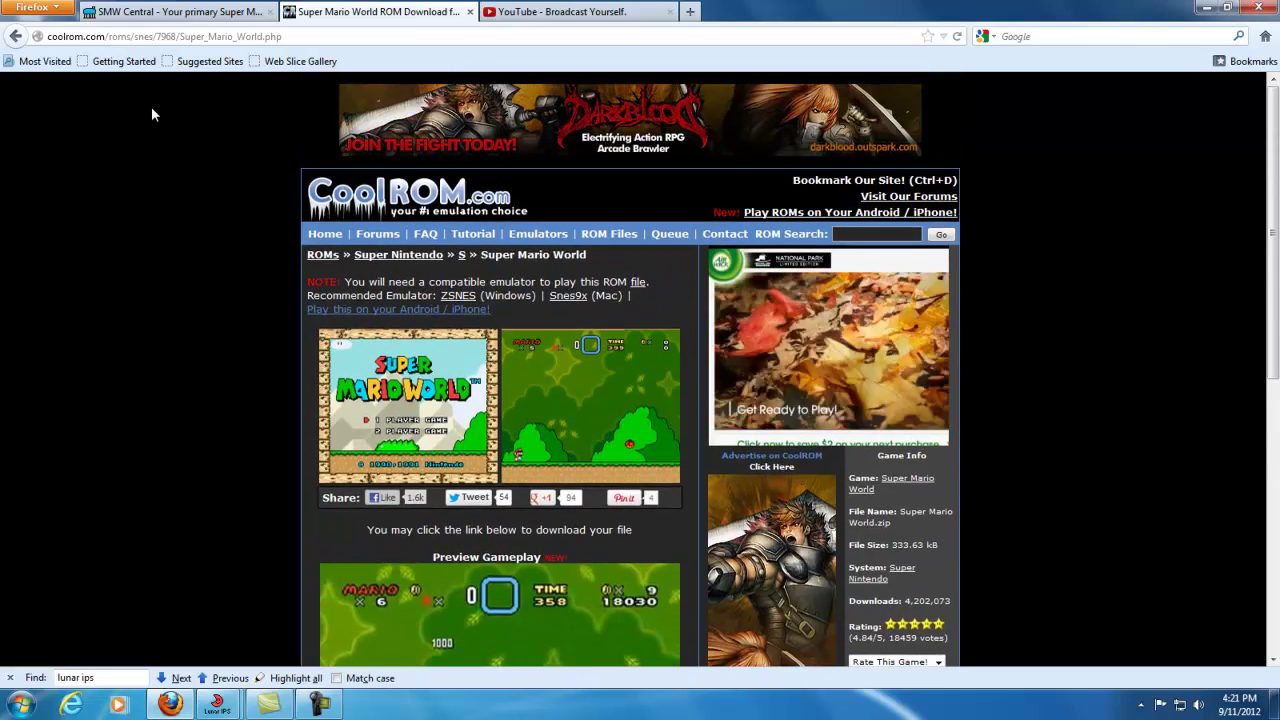
{"action": "scroll", "coordinate": [151, 108], "scroll_direction": "down", "scroll_amount": 8}
{"action": "scroll", "coordinate": [151, 106], "scroll_direction": "up", "scroll_amount": 8}
{"action": "left_click", "coordinate": [141, 10]}
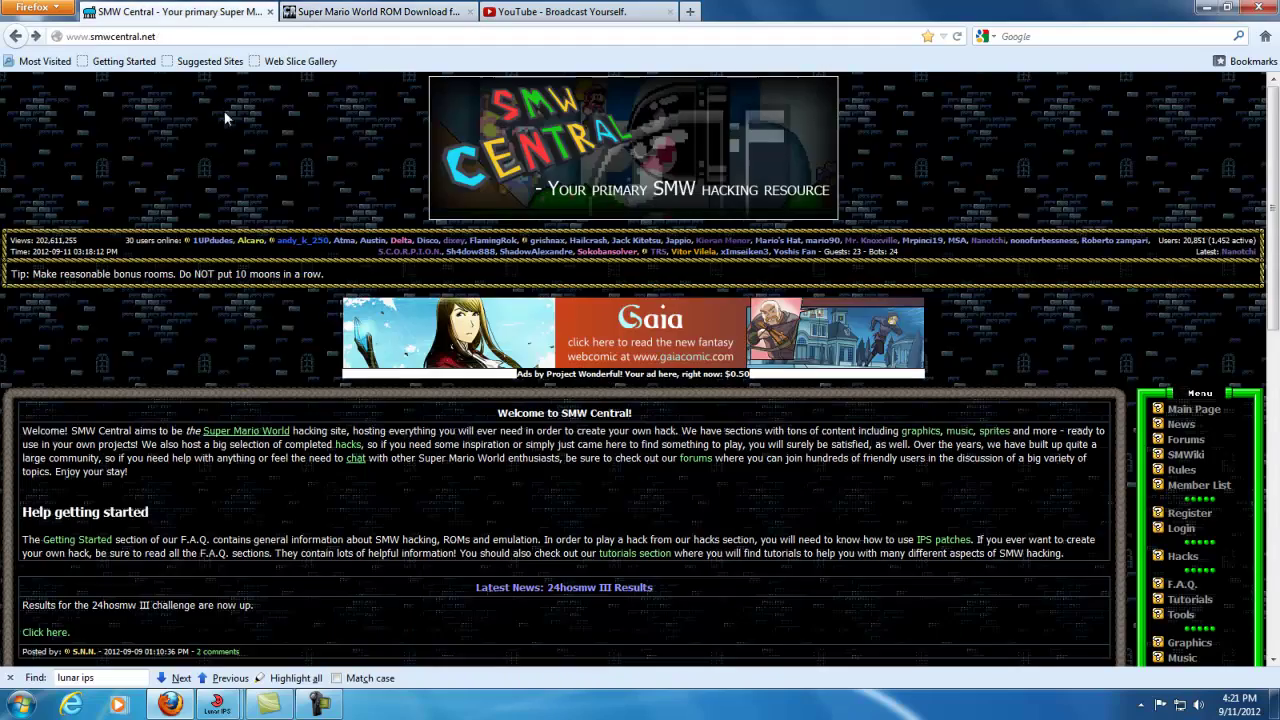
Step: Minimize the browser and point out the Lunar IPS, Super Mario World.smc and 8TrialsAwait files on the desktop
{"action": "left_click", "coordinate": [1206, 7]}
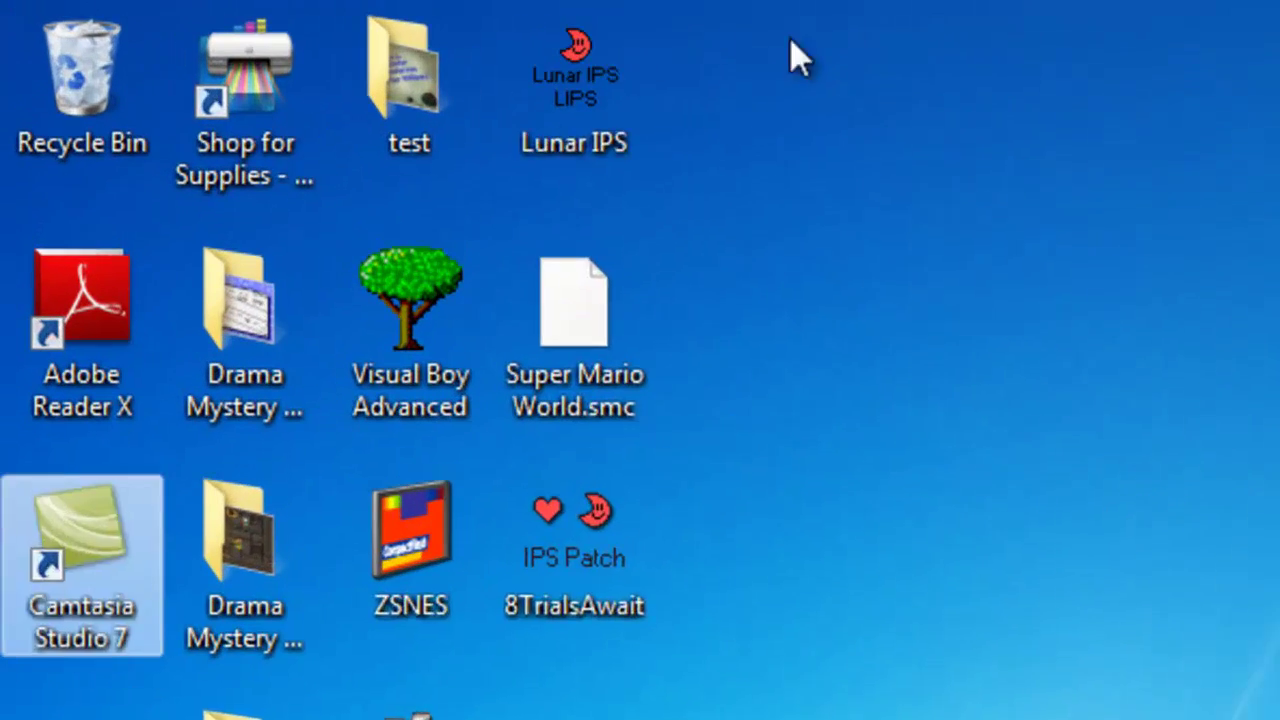
{"action": "left_click_drag", "start_coordinate": [790, 40], "coordinate": [563, 606]}
{"action": "left_click", "coordinate": [775, 444]}
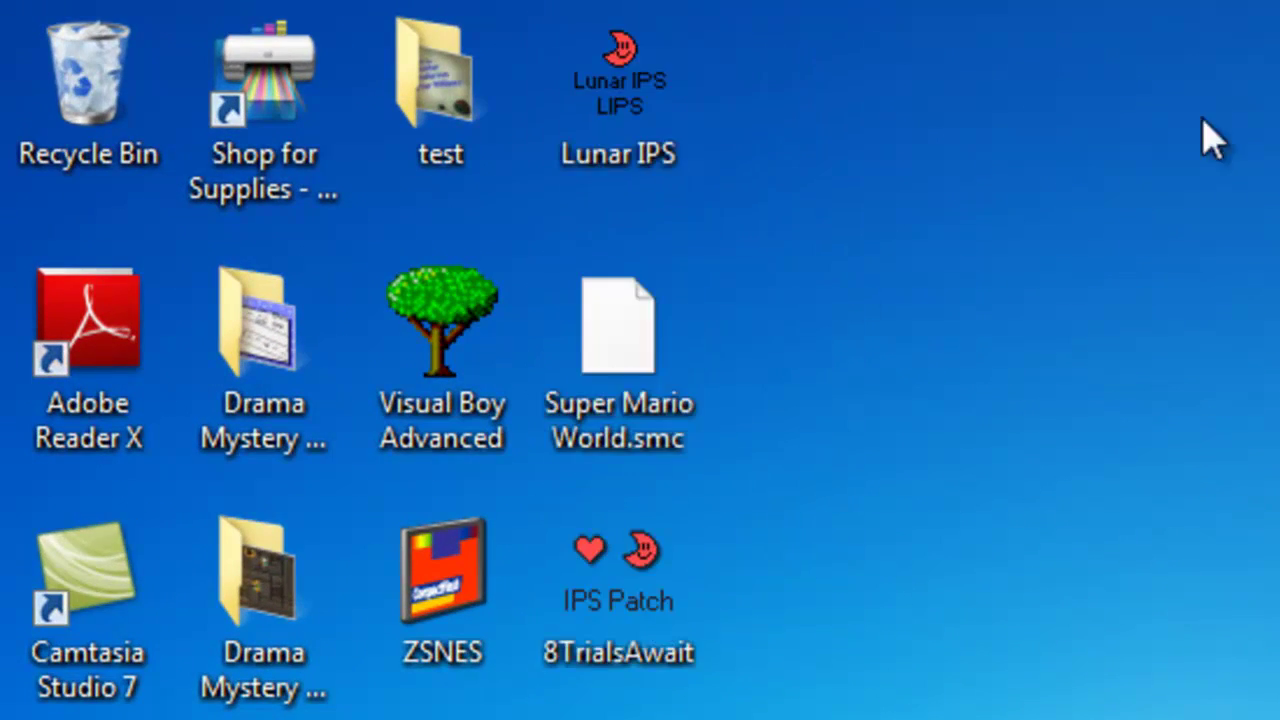
{"action": "left_click_drag", "start_coordinate": [880, 27], "coordinate": [586, 180]}
{"action": "left_click_drag", "start_coordinate": [1265, 302], "coordinate": [1275, 460]}
{"action": "mouse_move", "coordinate": [1275, 578]}
{"action": "left_mouse_down"}
{"action": "mouse_move", "coordinate": [651, 634]}
{"action": "mouse_move", "coordinate": [1275, 600]}
{"action": "left_mouse_up"}
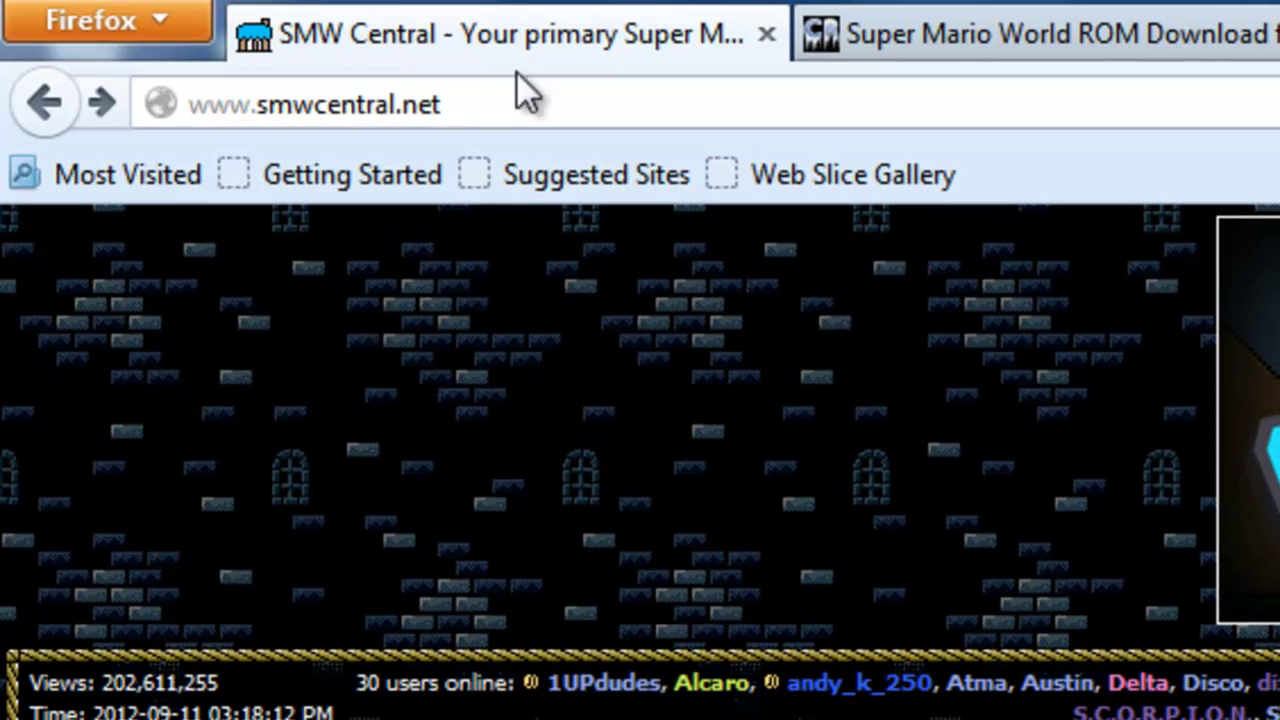
{"action": "left_click", "coordinate": [514, 105]}
{"action": "left_click", "coordinate": [620, 97]}
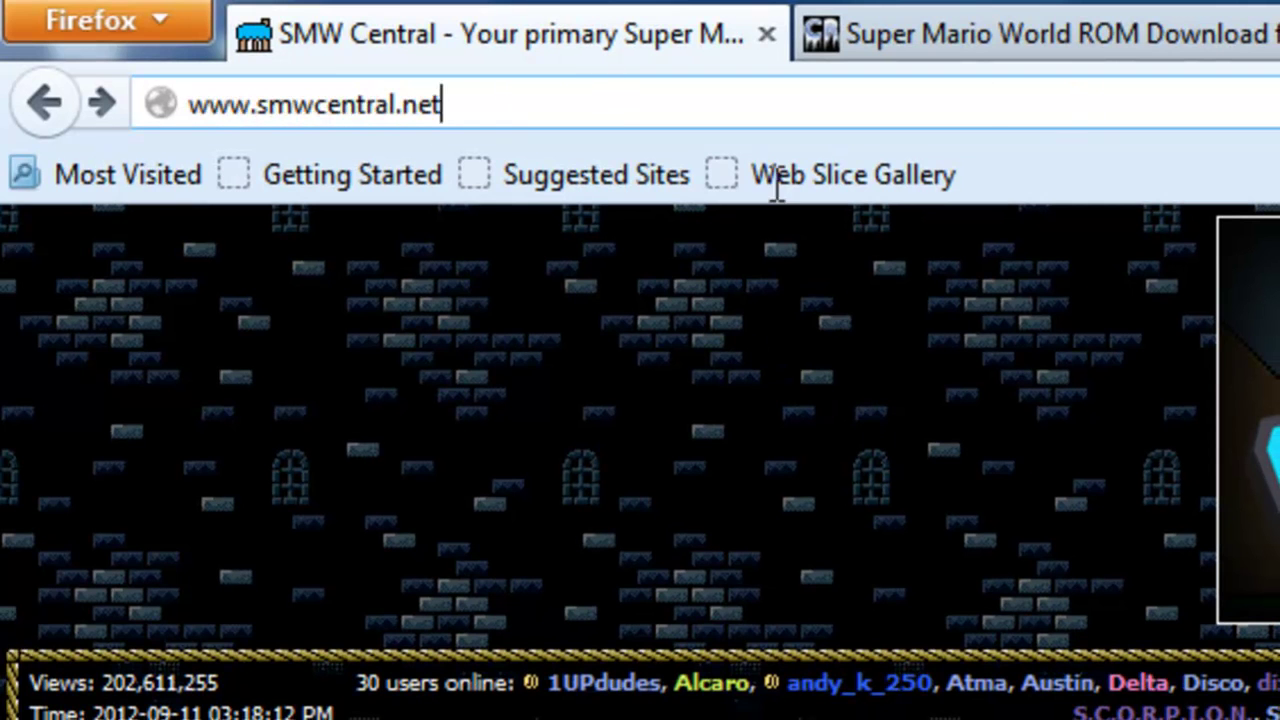
{"action": "key", "text": "ctrl+a"}
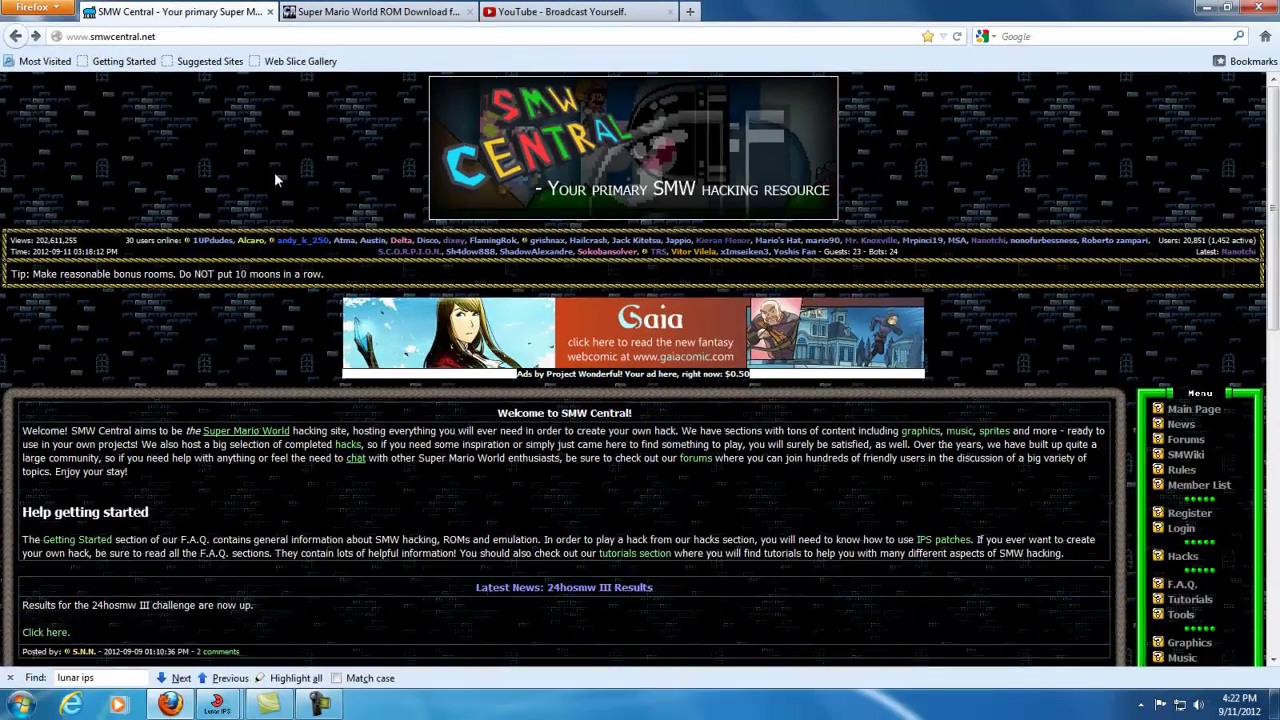
Step: Open SMW Central's Tools list and locate the Lunar IPS v1.02 entry by searching the page for "lunar ips"
{"action": "scroll", "coordinate": [337, 192], "scroll_direction": "down", "scroll_amount": 3}
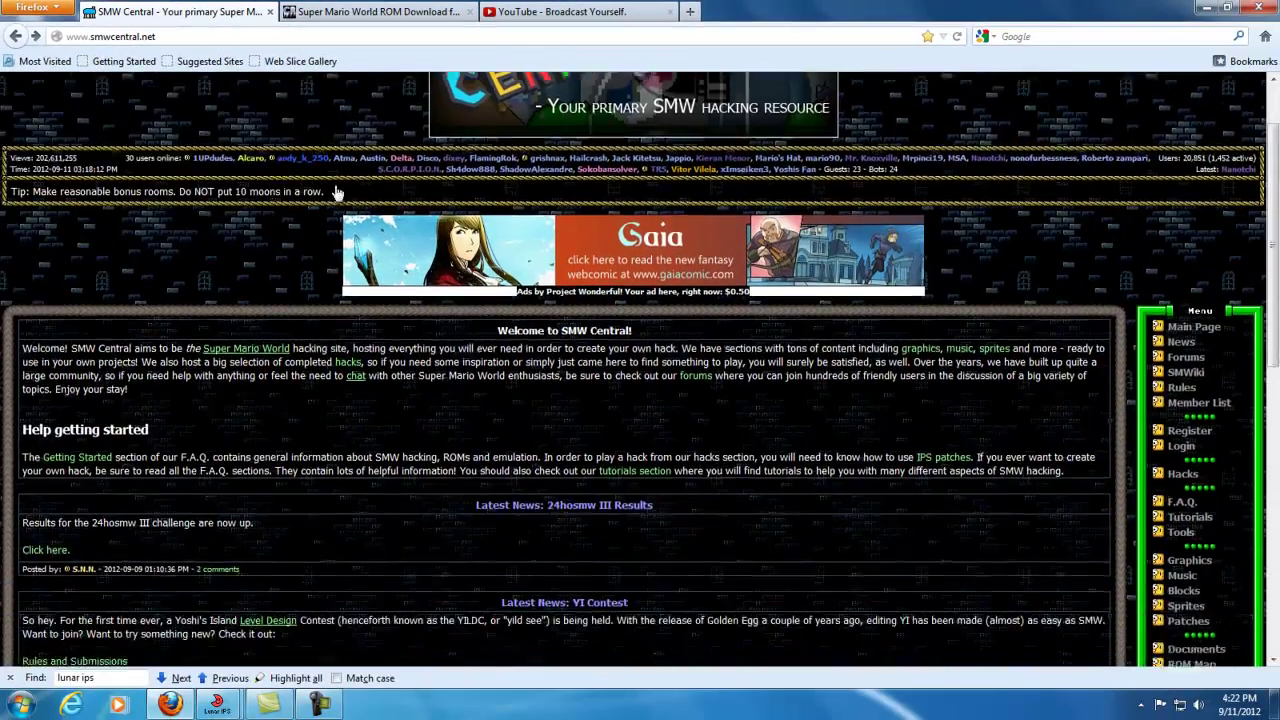
{"action": "scroll", "coordinate": [337, 192], "scroll_direction": "down", "scroll_amount": 4}
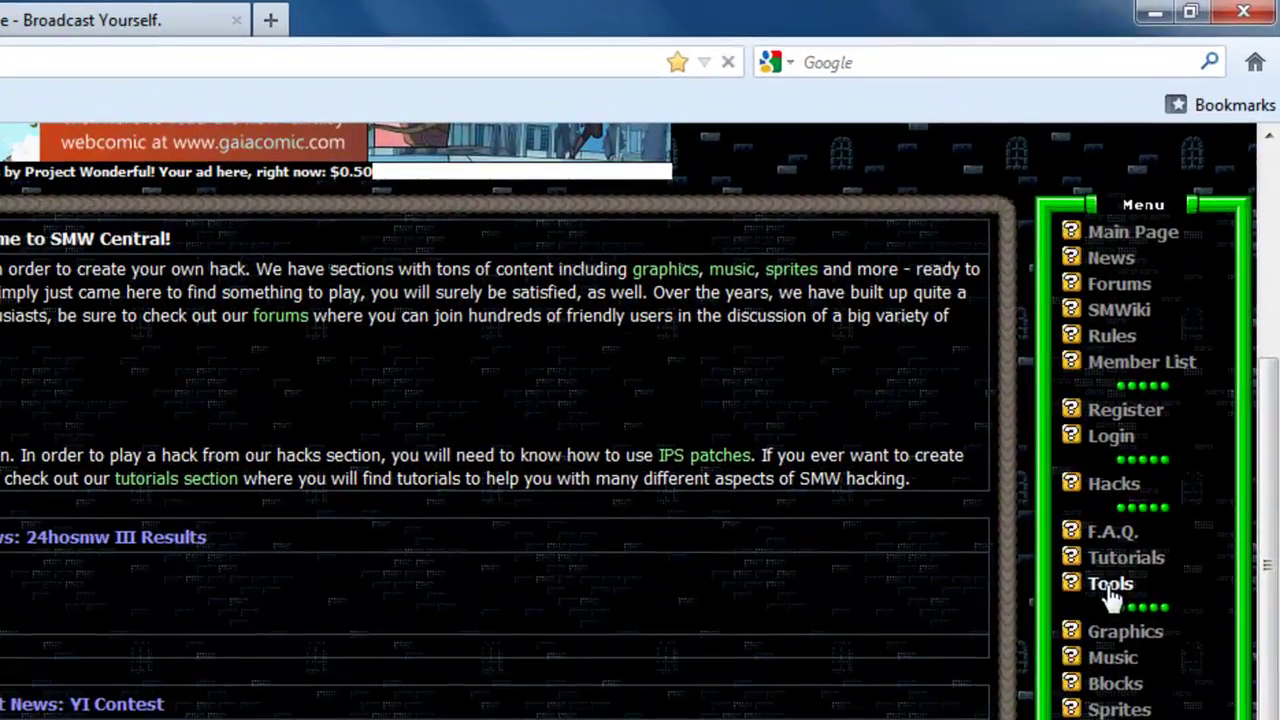
{"action": "left_click", "coordinate": [1111, 592]}
{"action": "scroll", "coordinate": [275, 344], "scroll_direction": "down", "scroll_amount": 15}
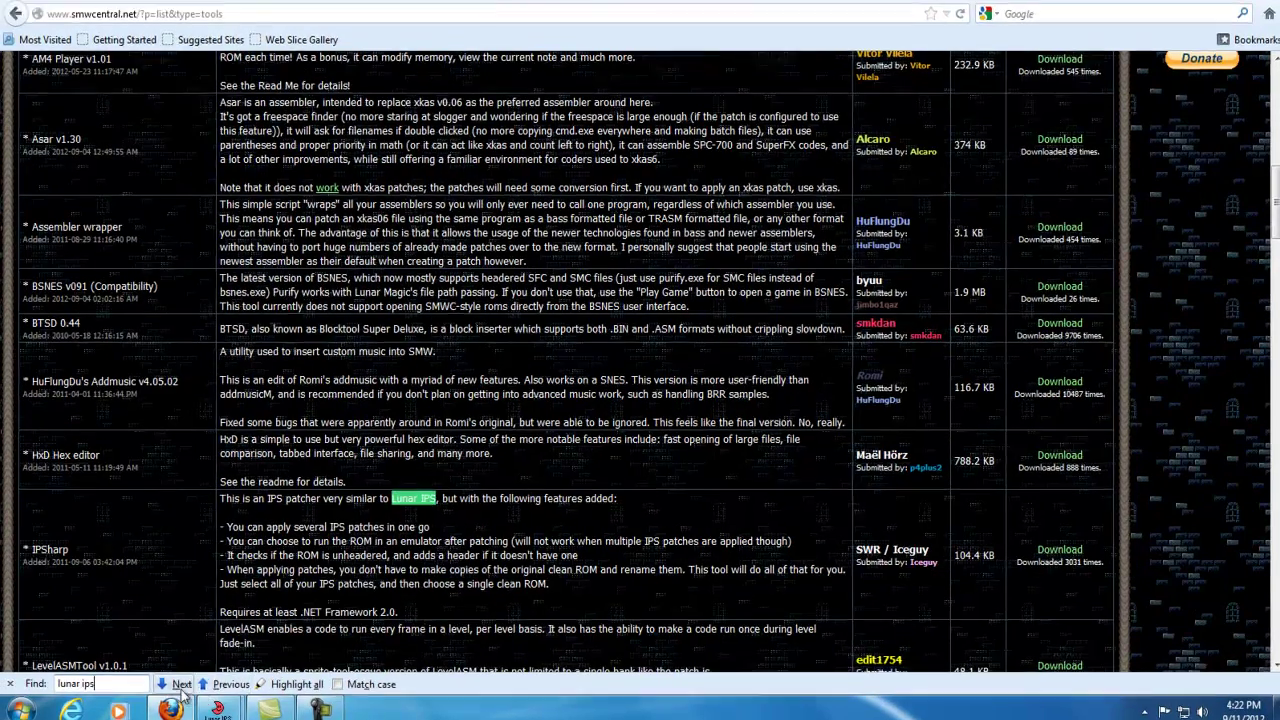
{"action": "left_click", "coordinate": [178, 678]}
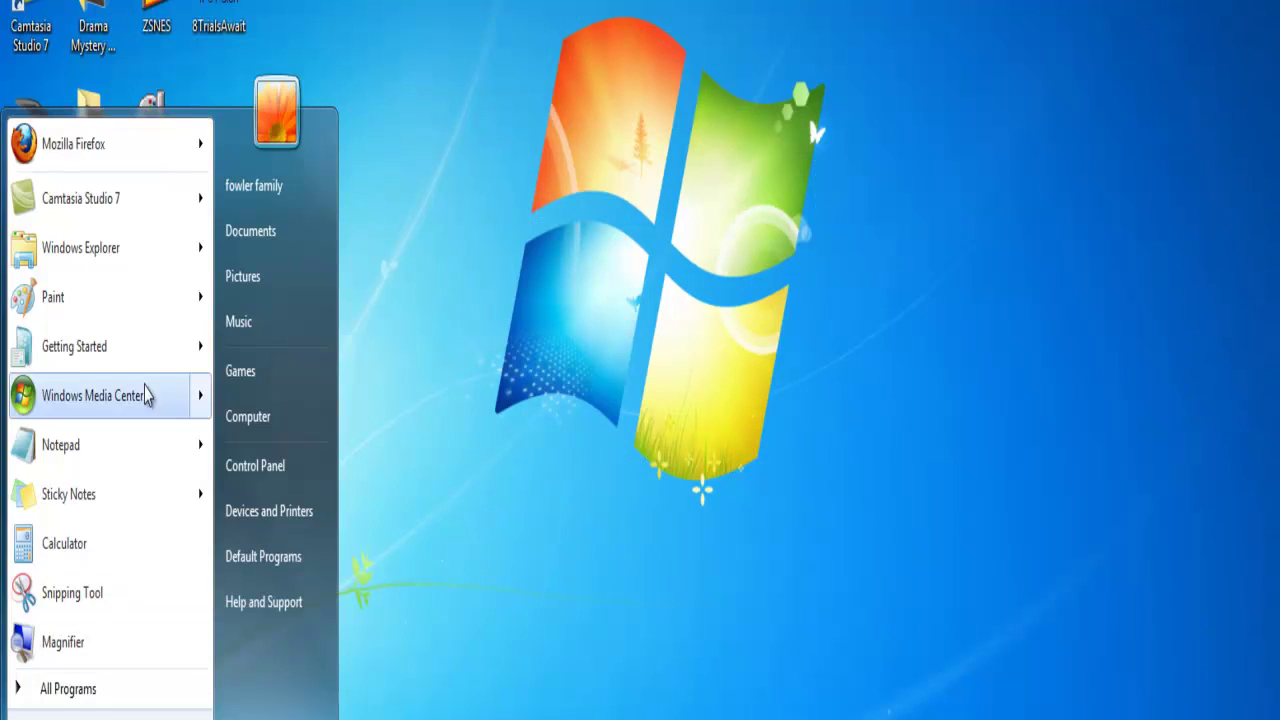
Step: Examine the Downloads folder for the downloaded patcher and hack archives, then close the folder window
{"action": "left_click", "coordinate": [248, 229]}
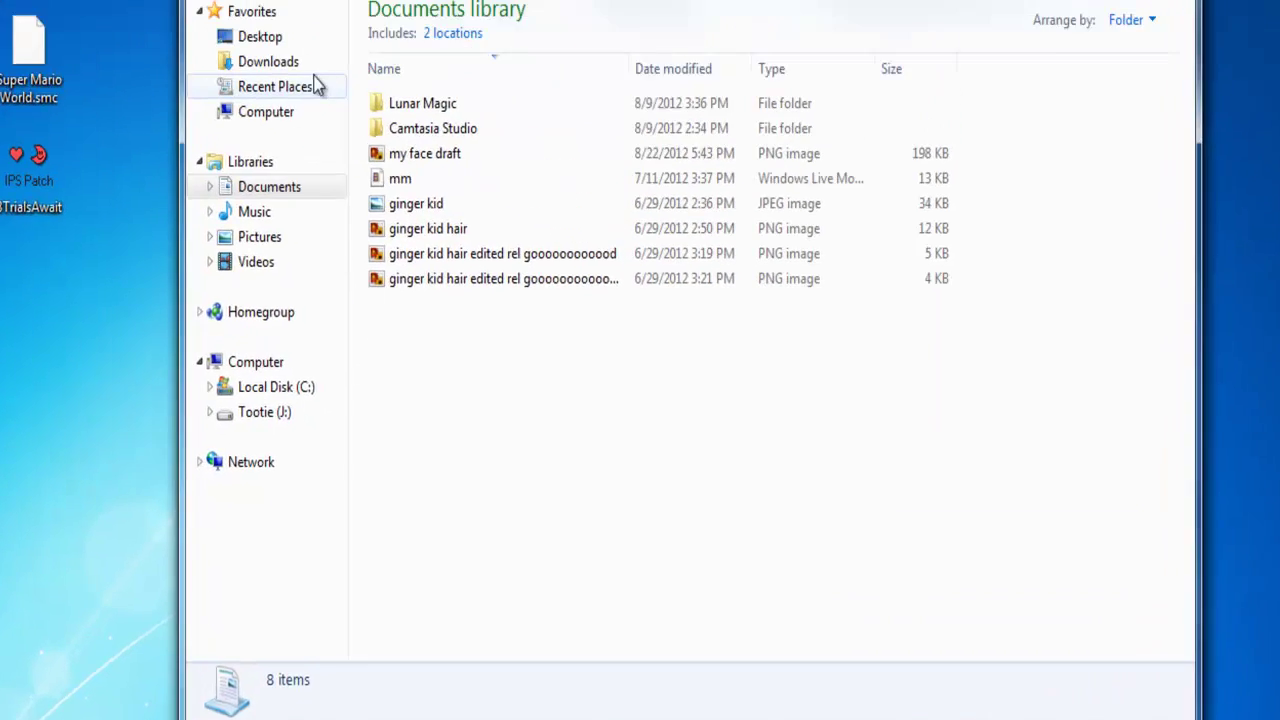
{"action": "left_click", "coordinate": [112, 176]}
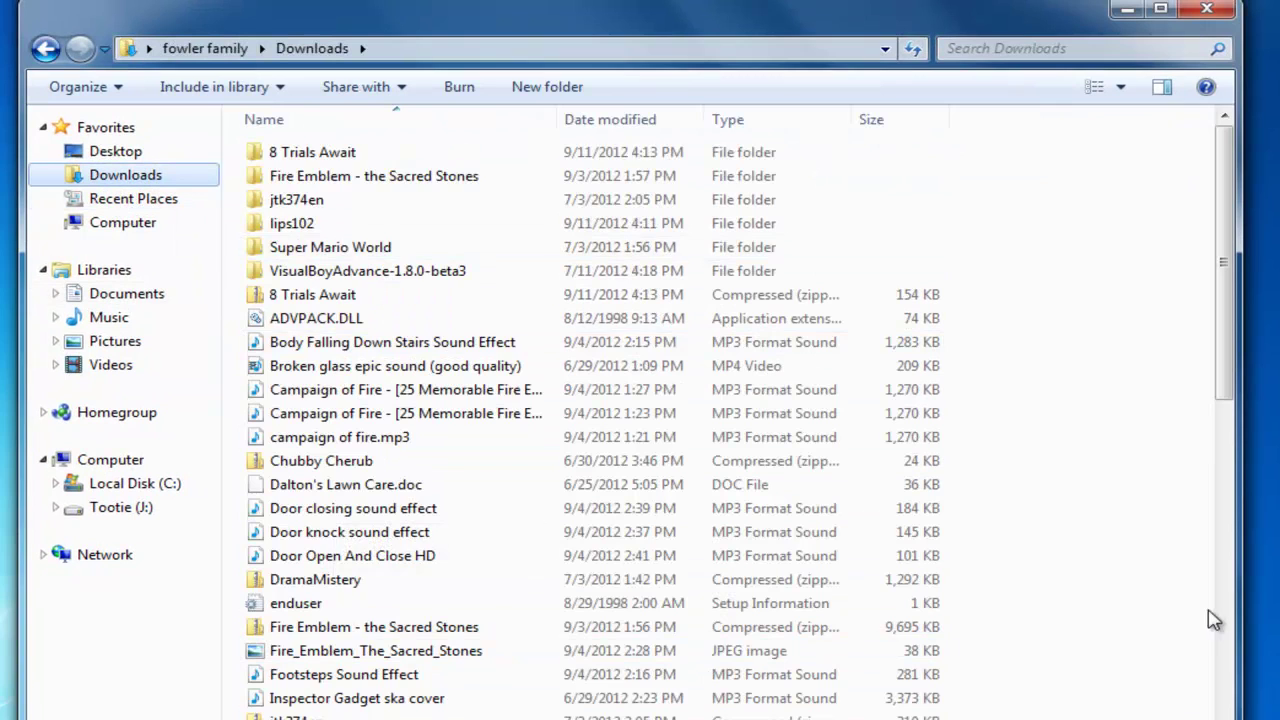
{"action": "scroll", "coordinate": [274, 654], "scroll_direction": "down", "scroll_amount": 2}
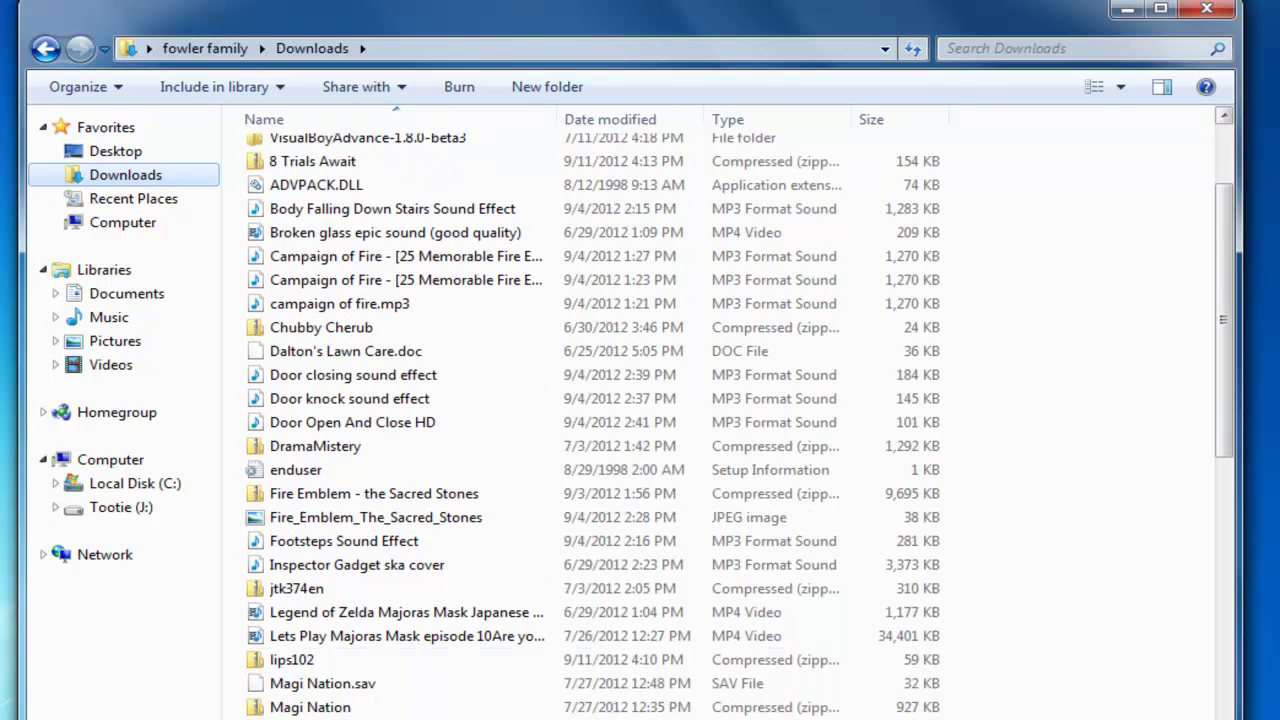
{"action": "left_click", "coordinate": [1207, 9]}
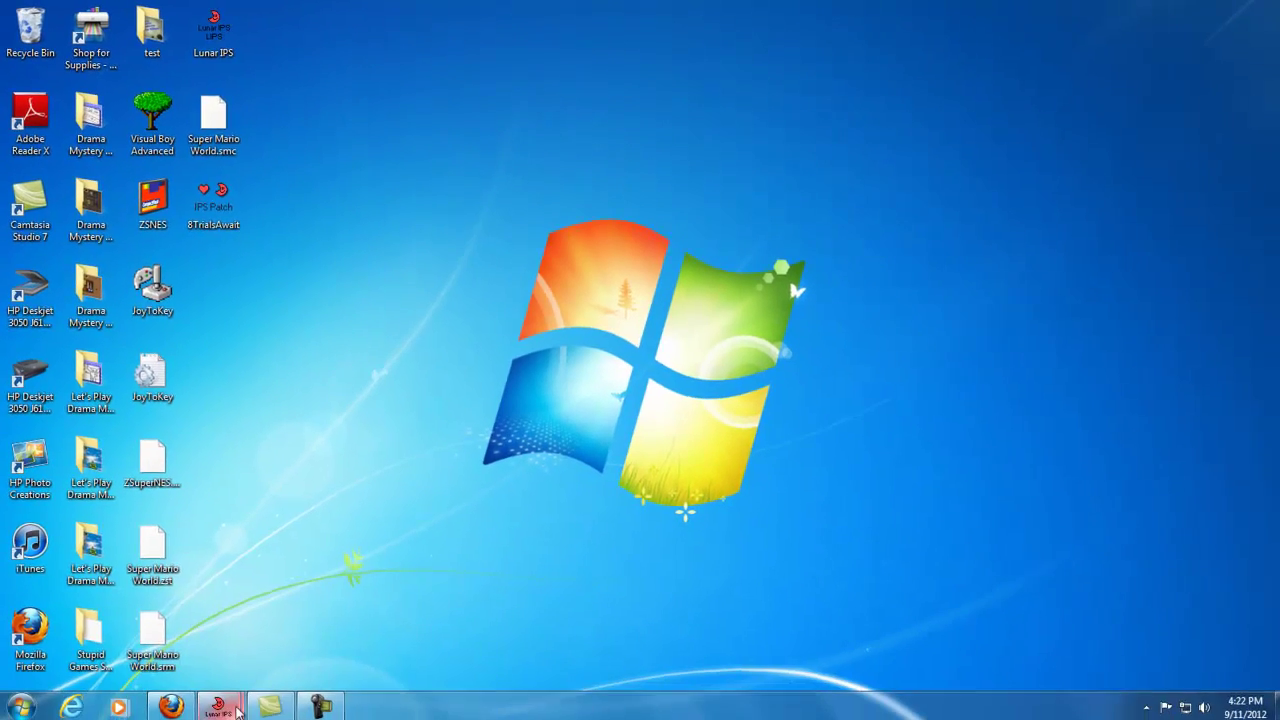
Step: Switch back to Firefox and highlight the address of CoolROM's Super Mario World ROM page
{"action": "left_click", "coordinate": [170, 704]}
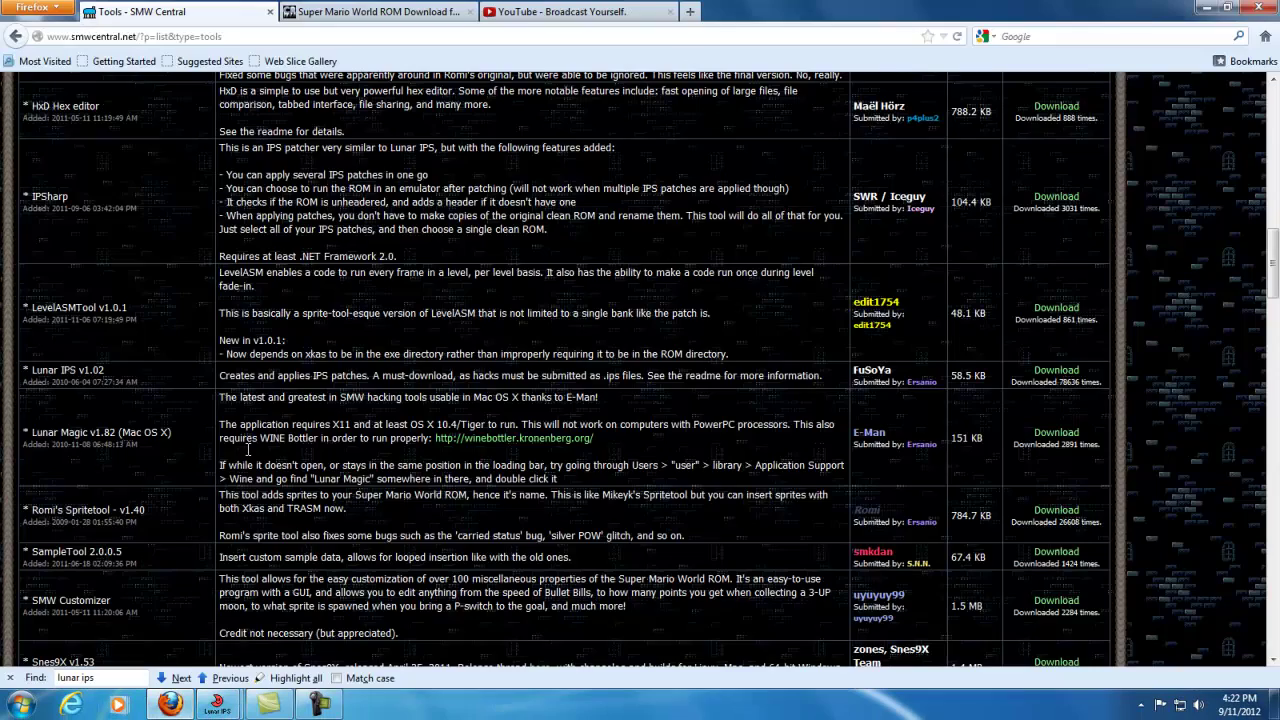
{"action": "left_click", "coordinate": [362, 14]}
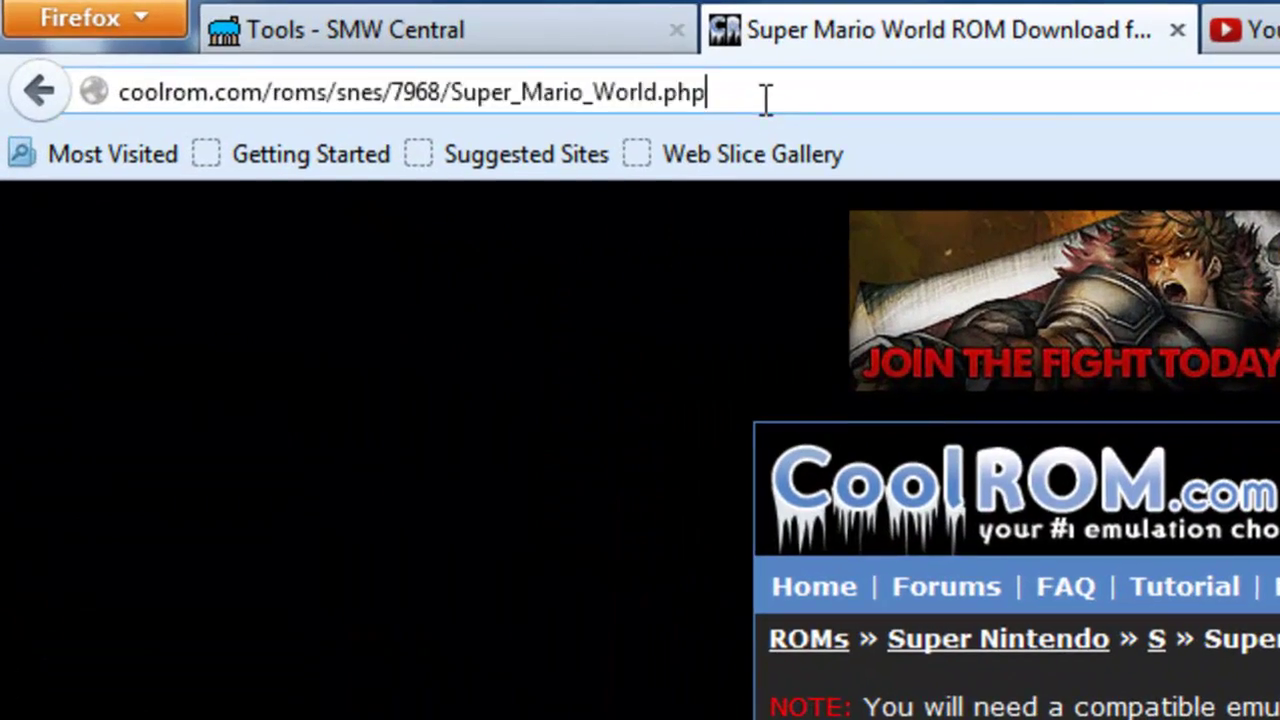
{"action": "left_click", "coordinate": [311, 37]}
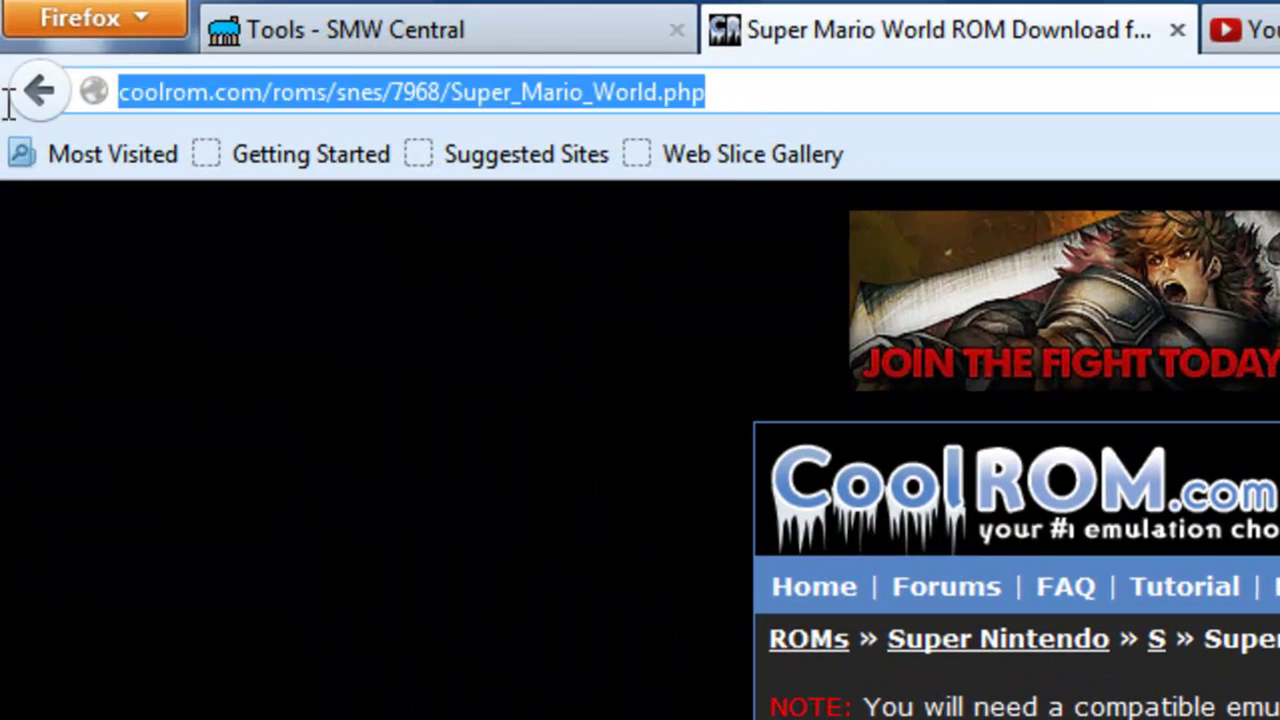
{"action": "left_click_drag", "start_coordinate": [178, 105], "coordinate": [123, 91]}
{"action": "left_click_drag", "start_coordinate": [594, 91], "coordinate": [751, 137]}
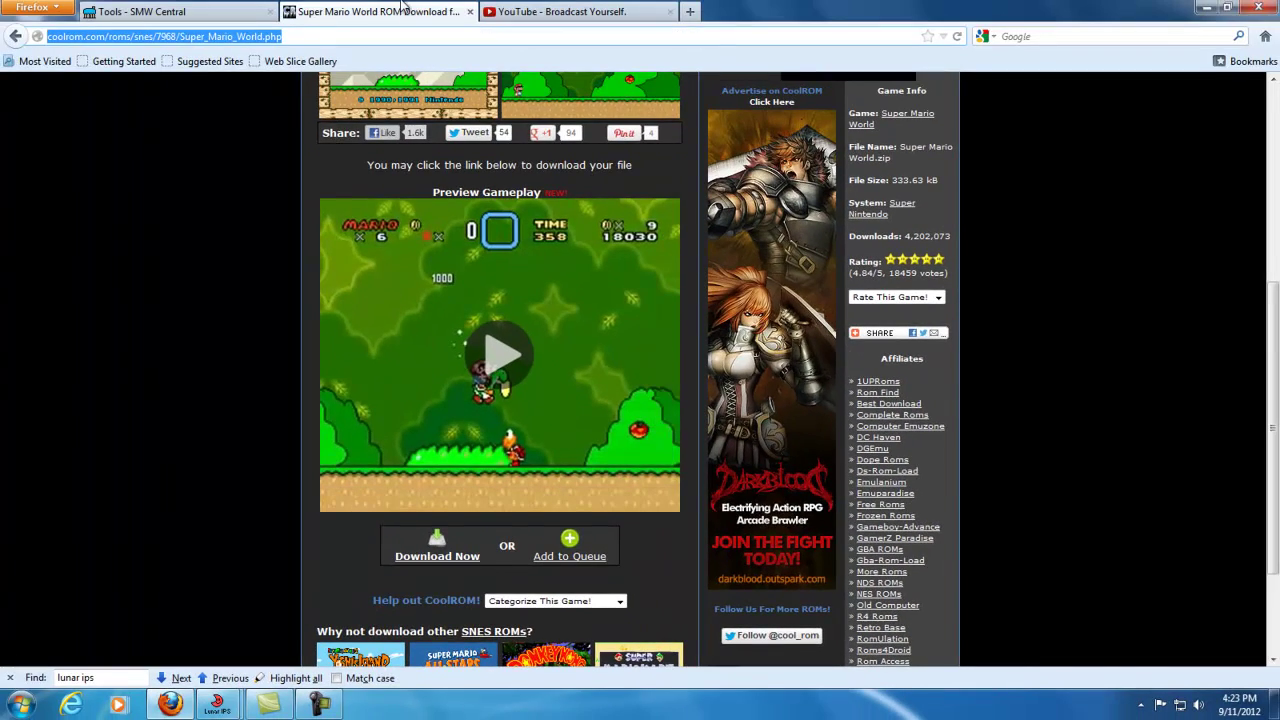
Step: Open SMW Central's Hacks list in Firefox and browse through the available hacks
{"action": "left_click", "coordinate": [1206, 7]}
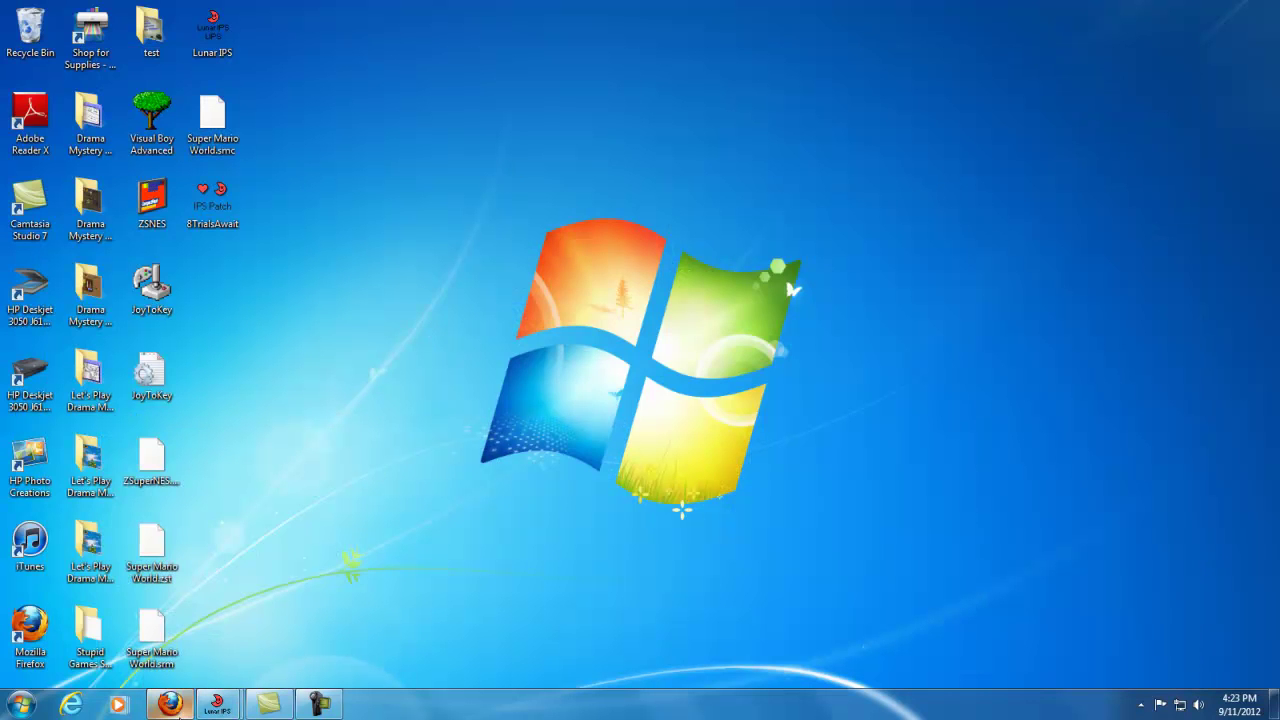
{"action": "left_click", "coordinate": [170, 705]}
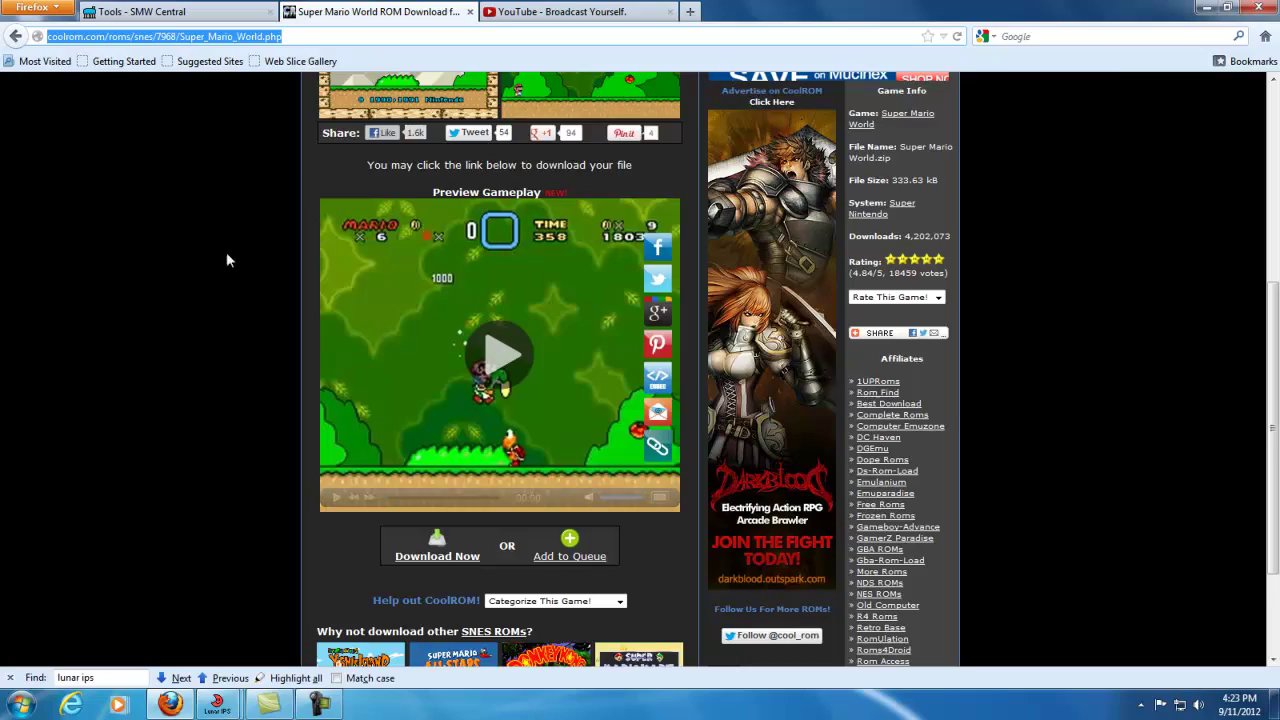
{"action": "left_click", "coordinate": [244, 13]}
{"action": "scroll", "coordinate": [183, 153], "scroll_direction": "up", "scroll_amount": 15}
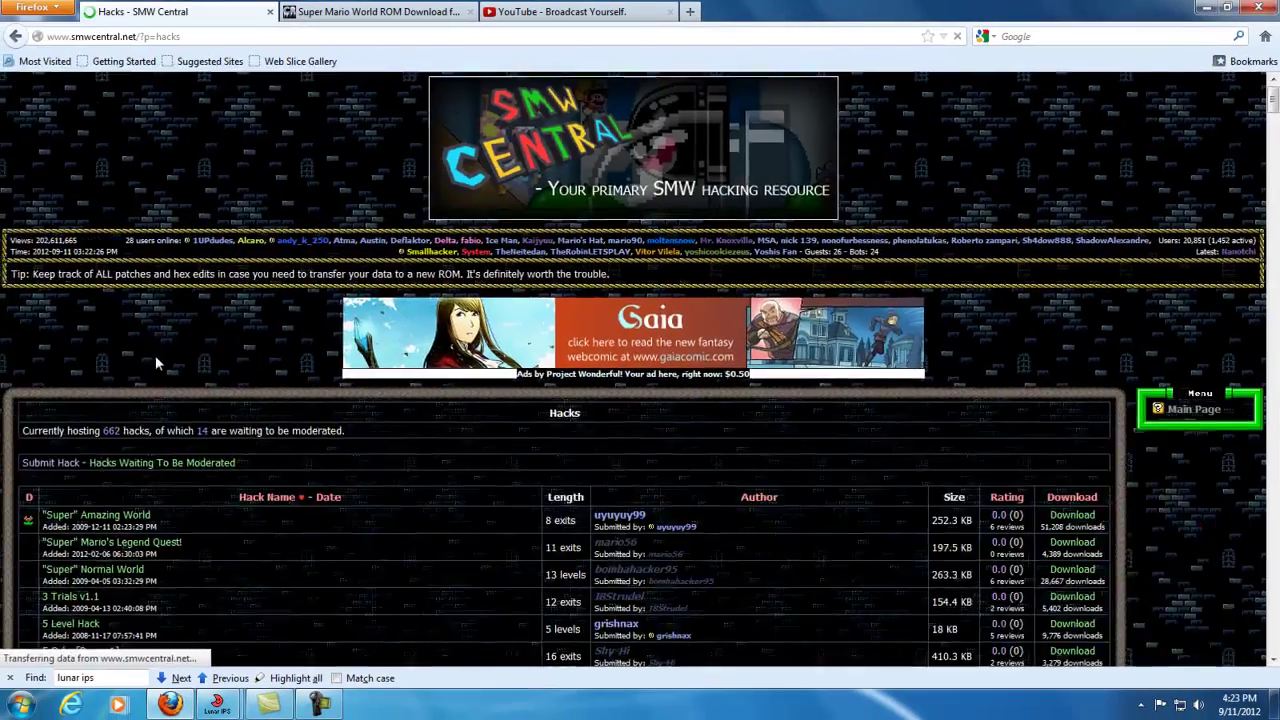
{"action": "scroll", "coordinate": [157, 360], "scroll_direction": "down", "scroll_amount": 10}
{"action": "scroll", "coordinate": [160, 358], "scroll_direction": "down", "scroll_amount": 20}
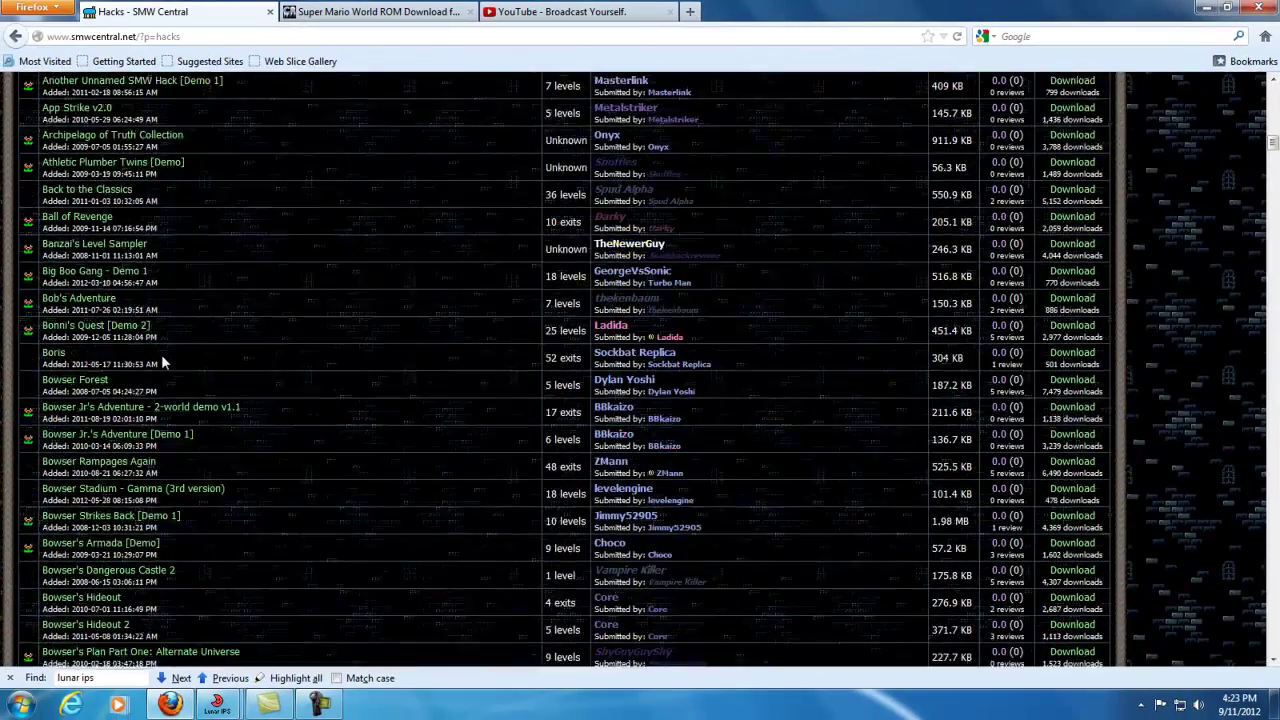
{"action": "scroll", "coordinate": [163, 365], "scroll_direction": "down", "scroll_amount": 8}
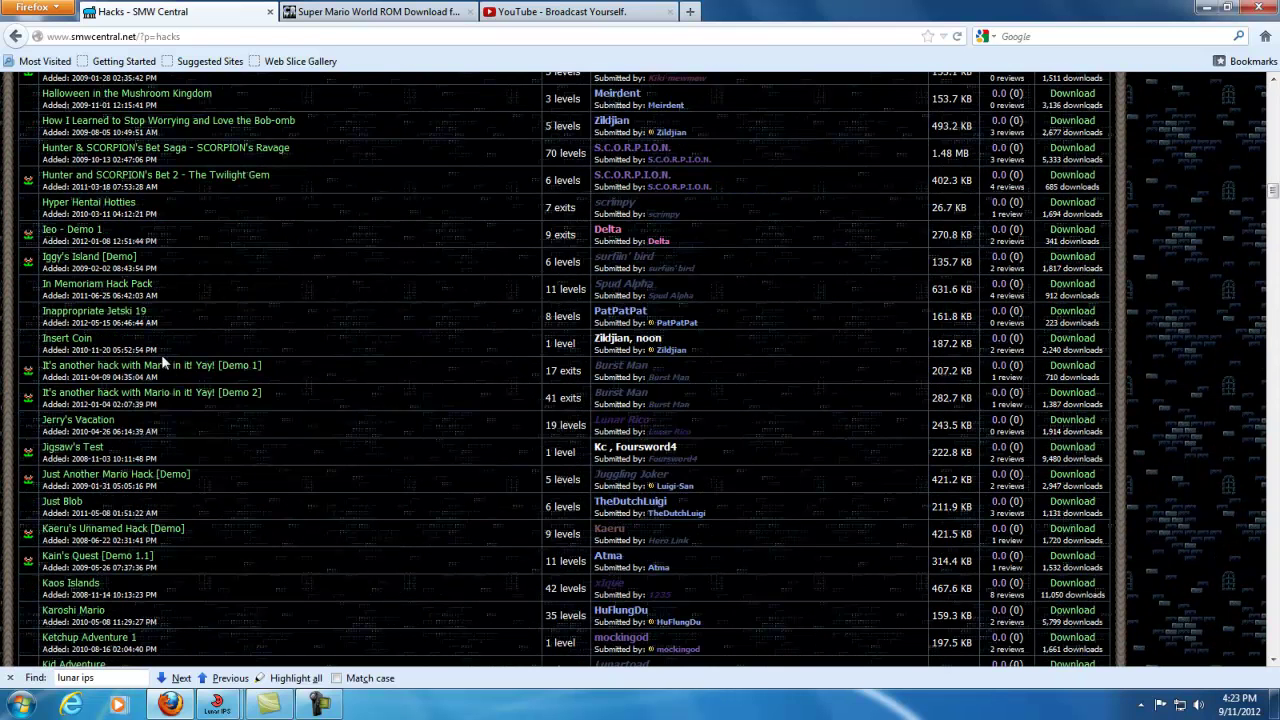
Step: Minimize Firefox and point out the Lunar IPS, Super Mario World.smc and 8TrialsAwait files on the desktop by selecting them together
{"action": "left_click", "coordinate": [1209, 8]}
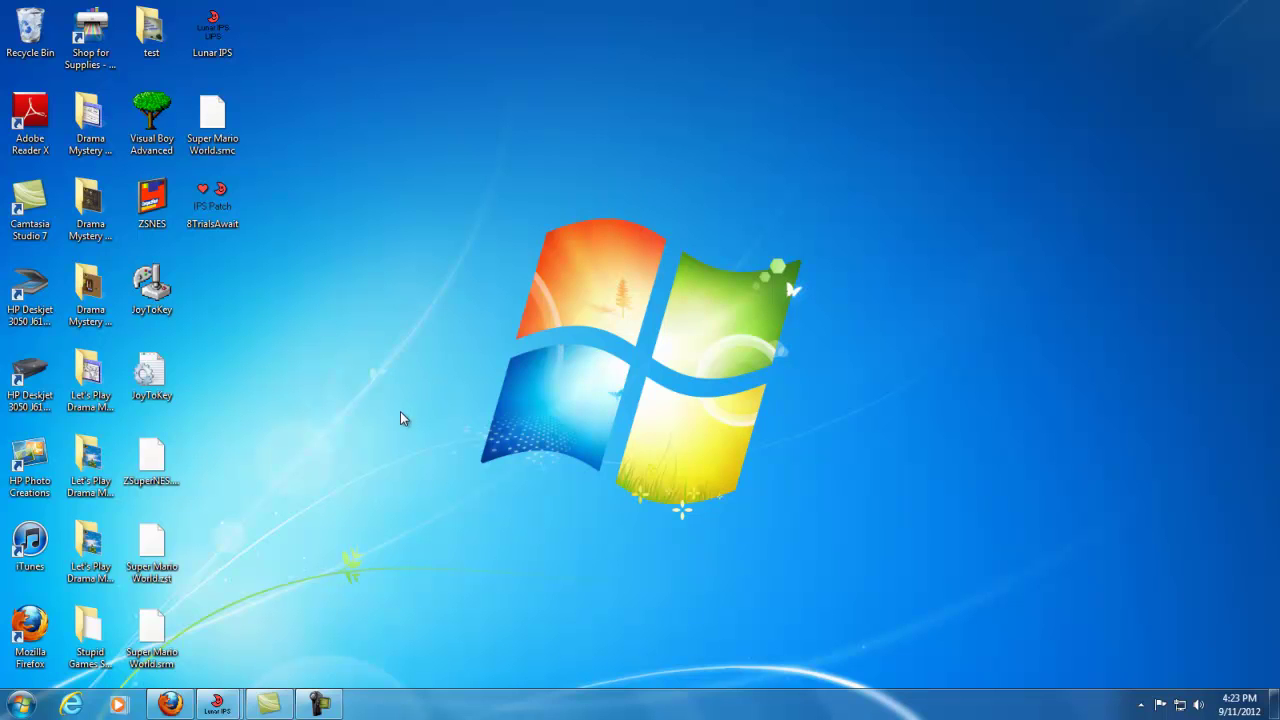
{"action": "left_click_drag", "start_coordinate": [301, 55], "coordinate": [227, 246]}
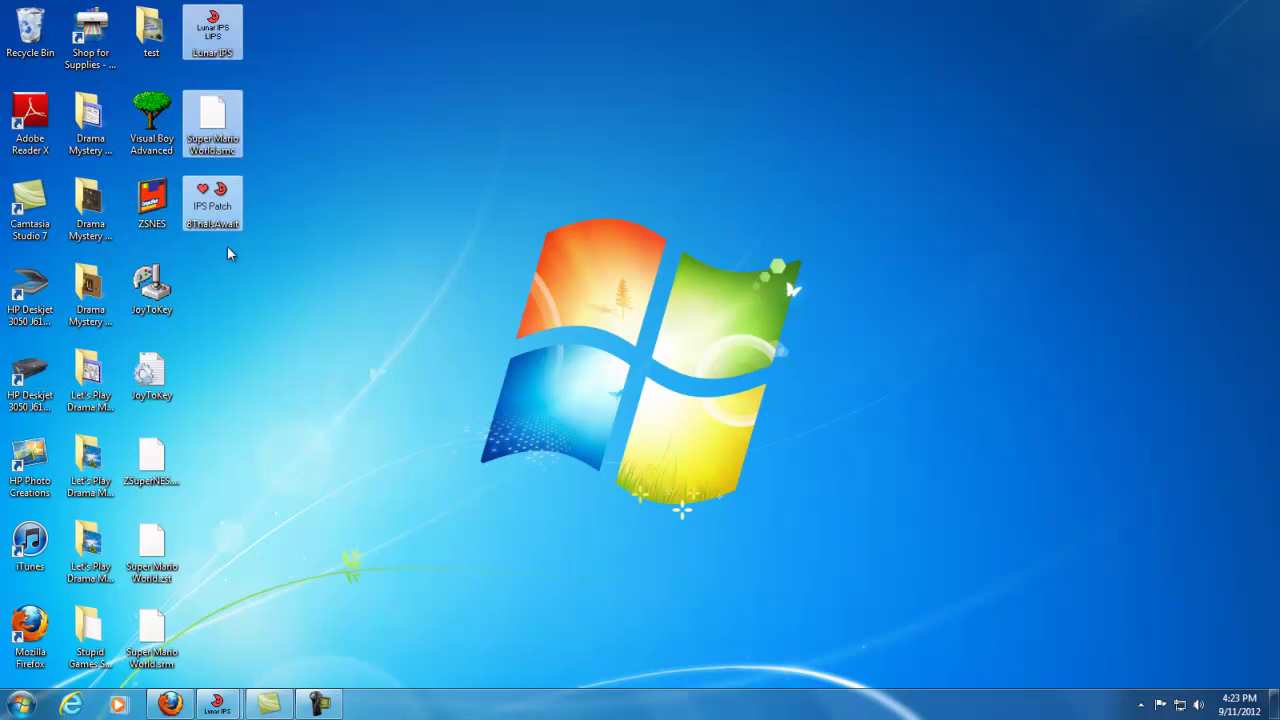
{"action": "left_click", "coordinate": [332, 293]}
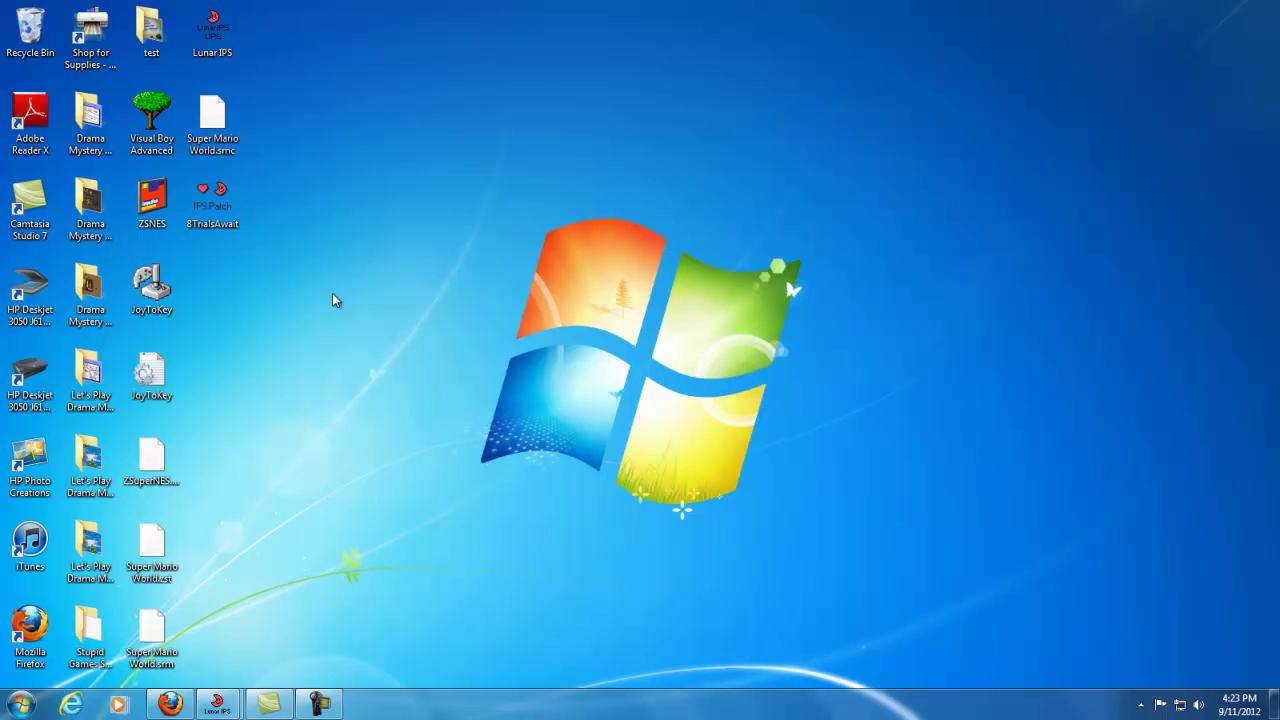
Step: Apply the 8TrialsAwait patch to the desktop's Super Mario World.smc with Lunar IPS, then minimize the patcher
{"action": "double_click", "coordinate": [193, 44]}
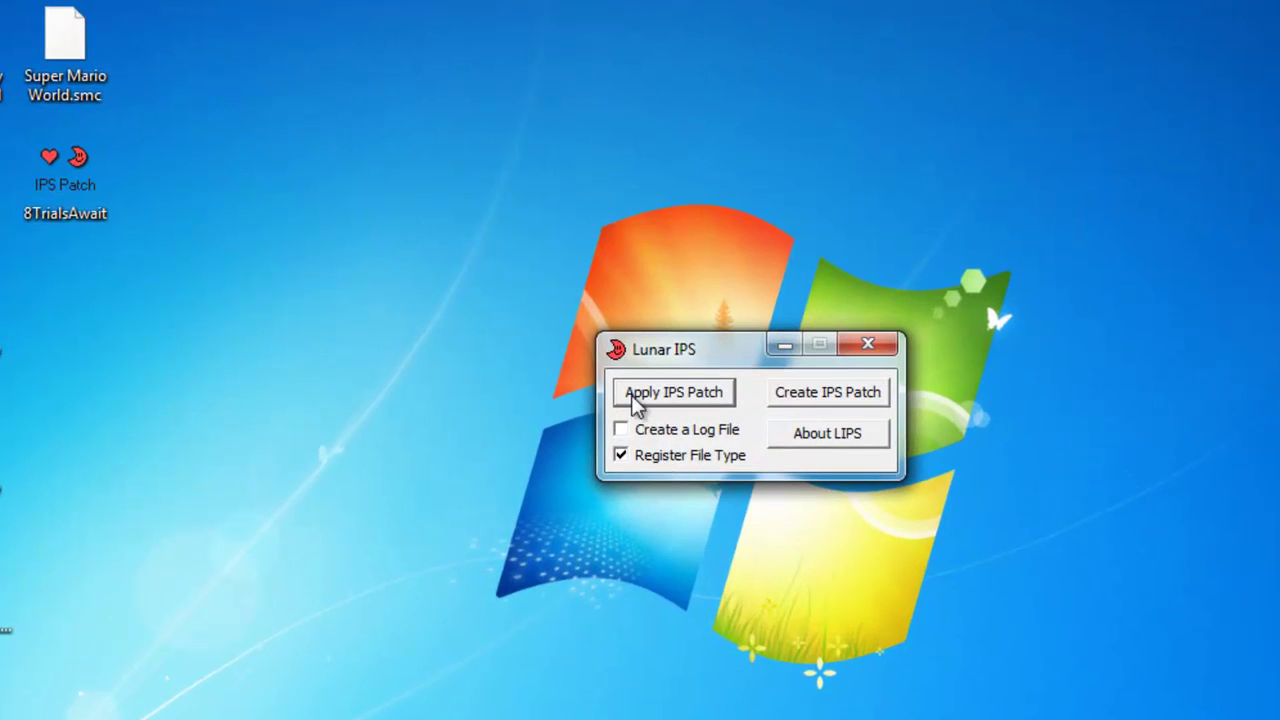
{"action": "left_click", "coordinate": [632, 396]}
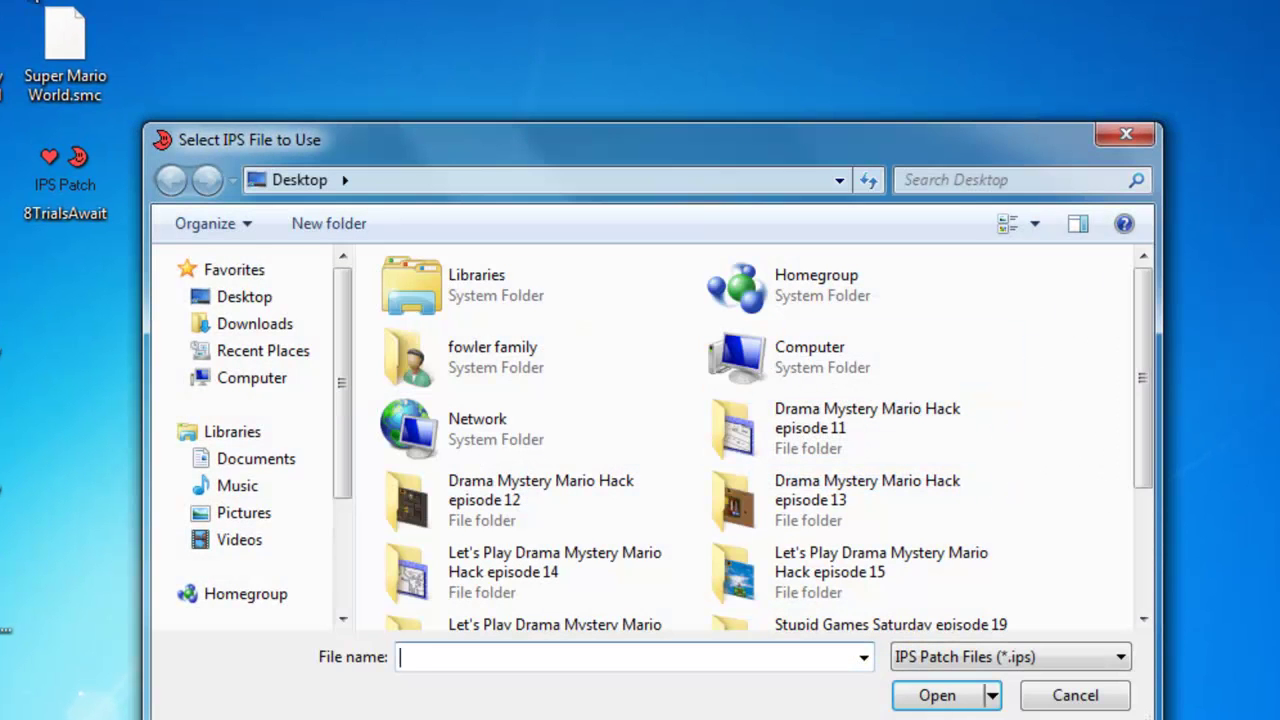
{"action": "scroll", "coordinate": [1143, 330], "scroll_direction": "down", "scroll_amount": 3}
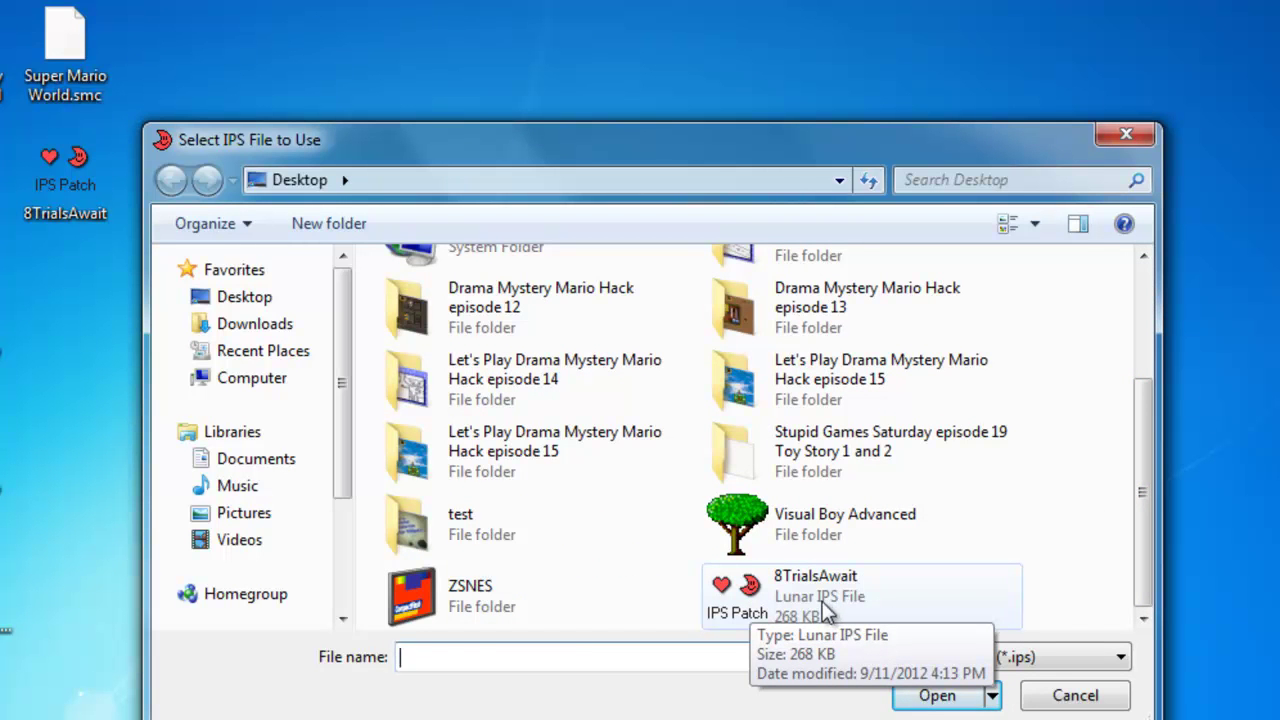
{"action": "double_click", "coordinate": [822, 601]}
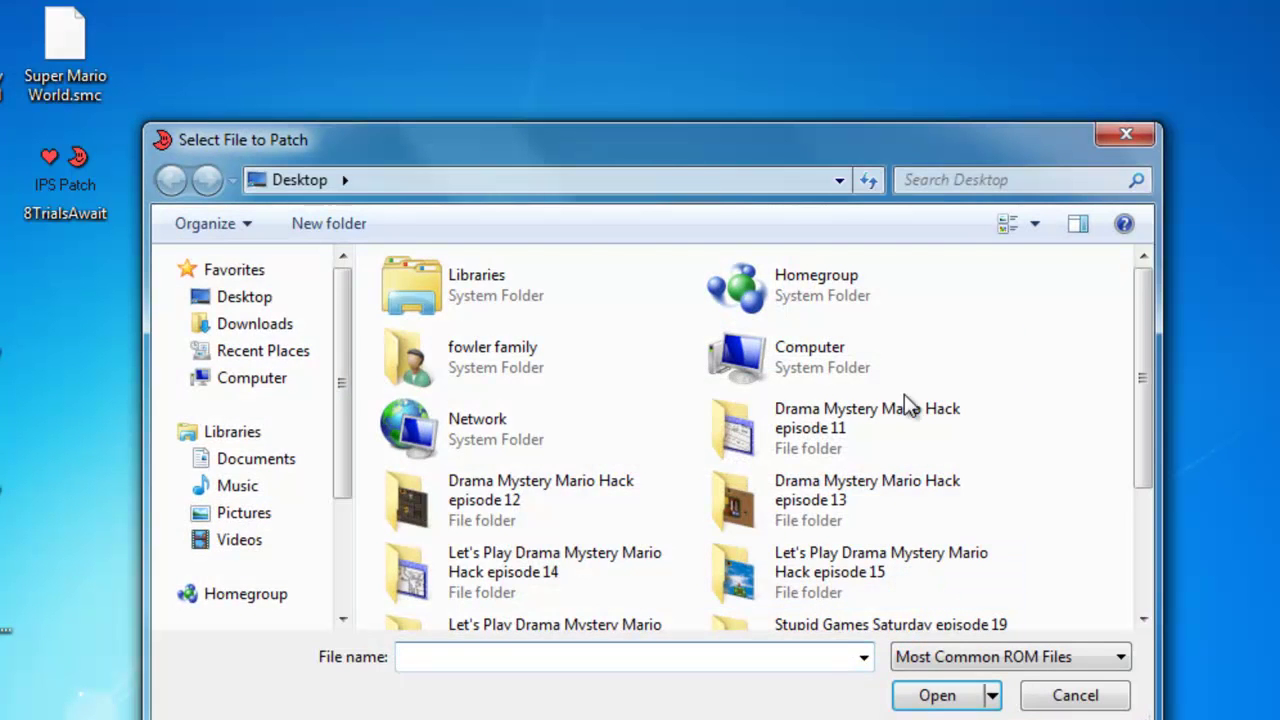
{"action": "scroll", "coordinate": [1145, 290], "scroll_direction": "down", "scroll_amount": 3}
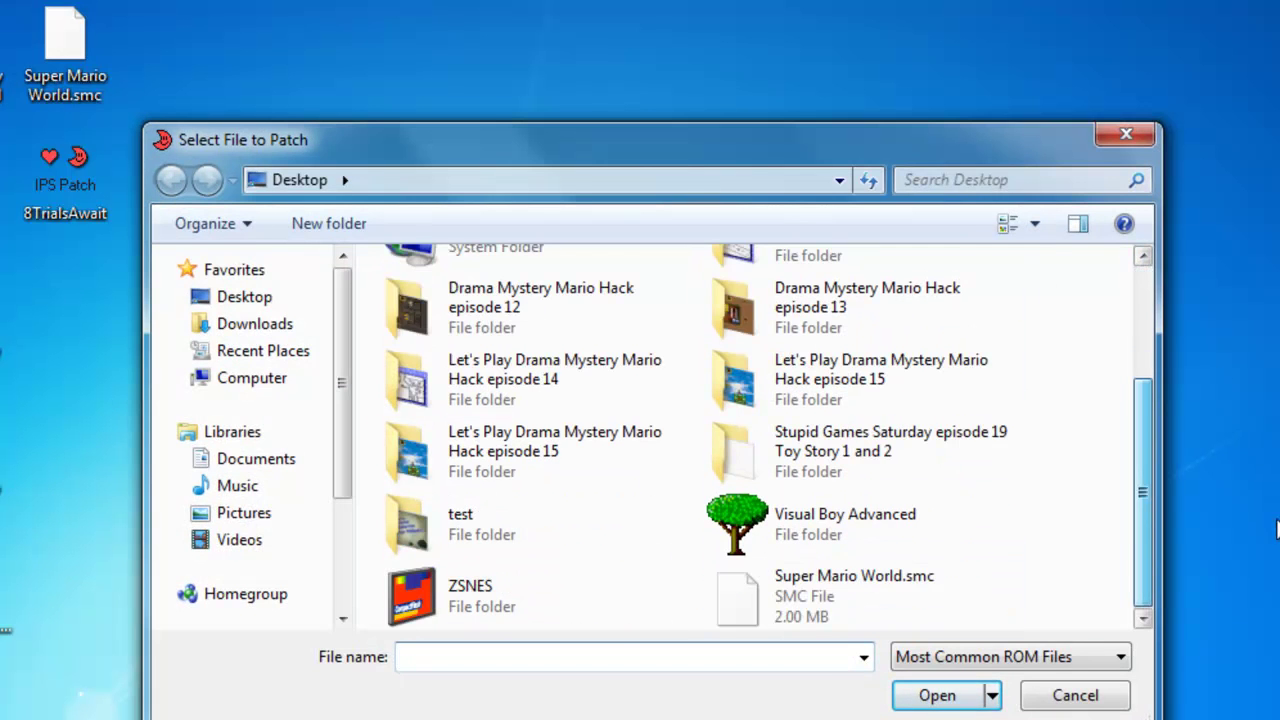
{"action": "double_click", "coordinate": [835, 598]}
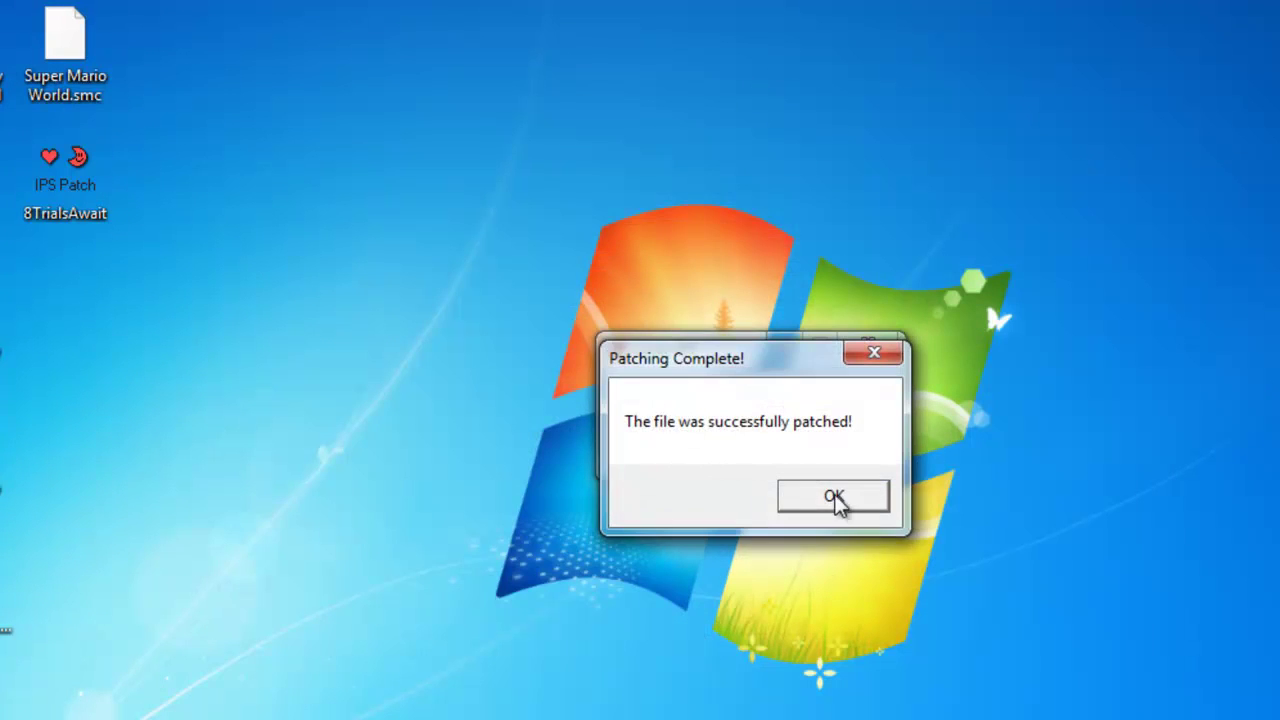
{"action": "left_click", "coordinate": [833, 494]}
{"action": "left_click", "coordinate": [784, 347]}
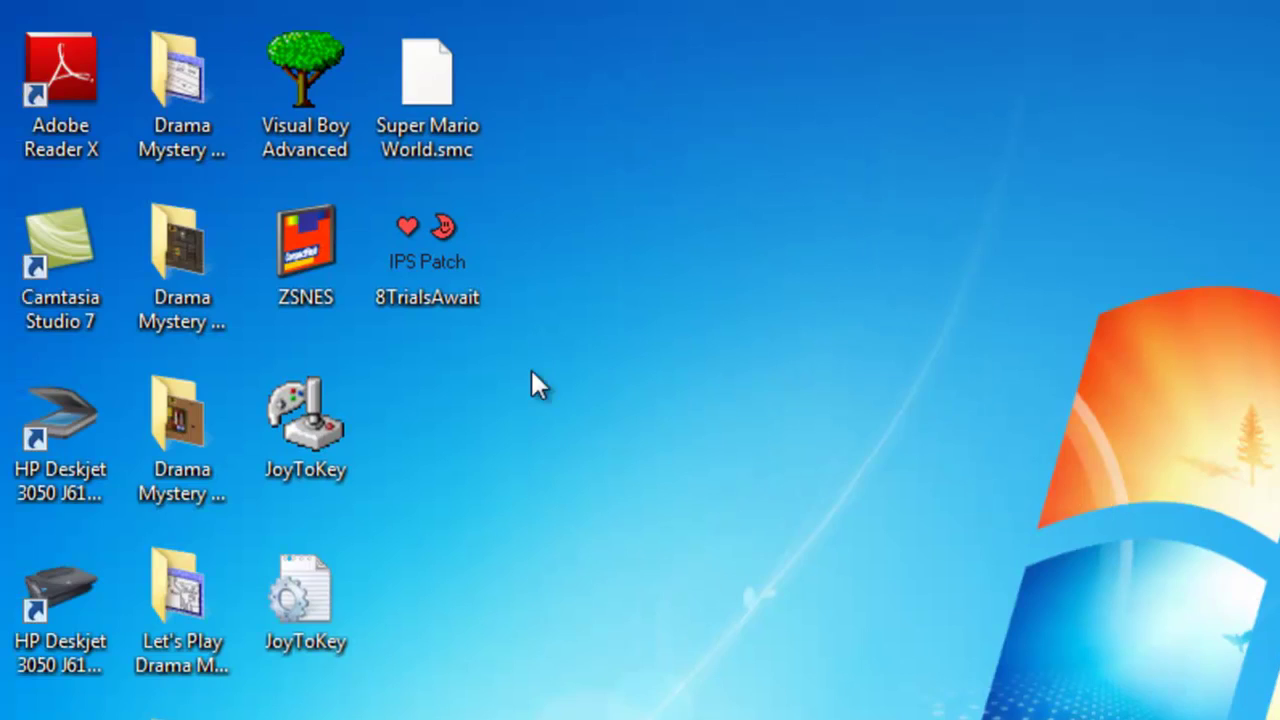
Step: Launch zsnesw from the ZSNES folder, run the patched Super Mario World.smc to test it, and close the emulator
{"action": "double_click", "coordinate": [240, 248]}
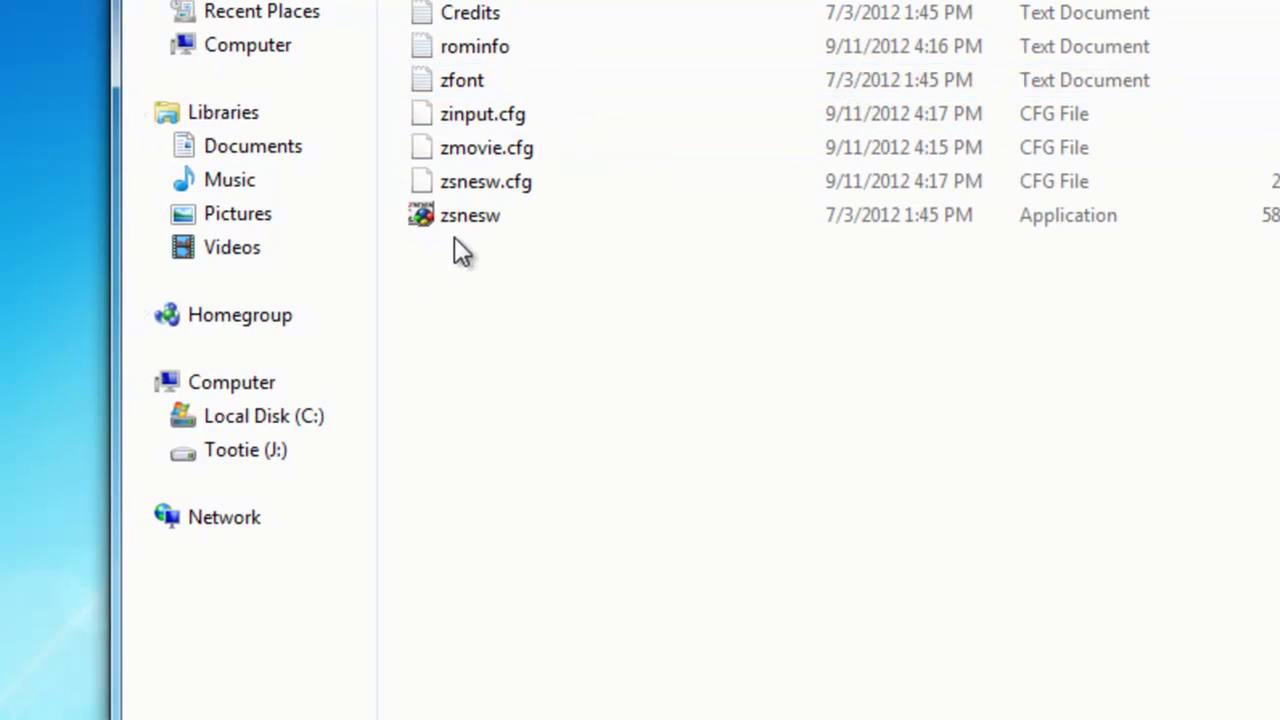
{"action": "double_click", "coordinate": [467, 223]}
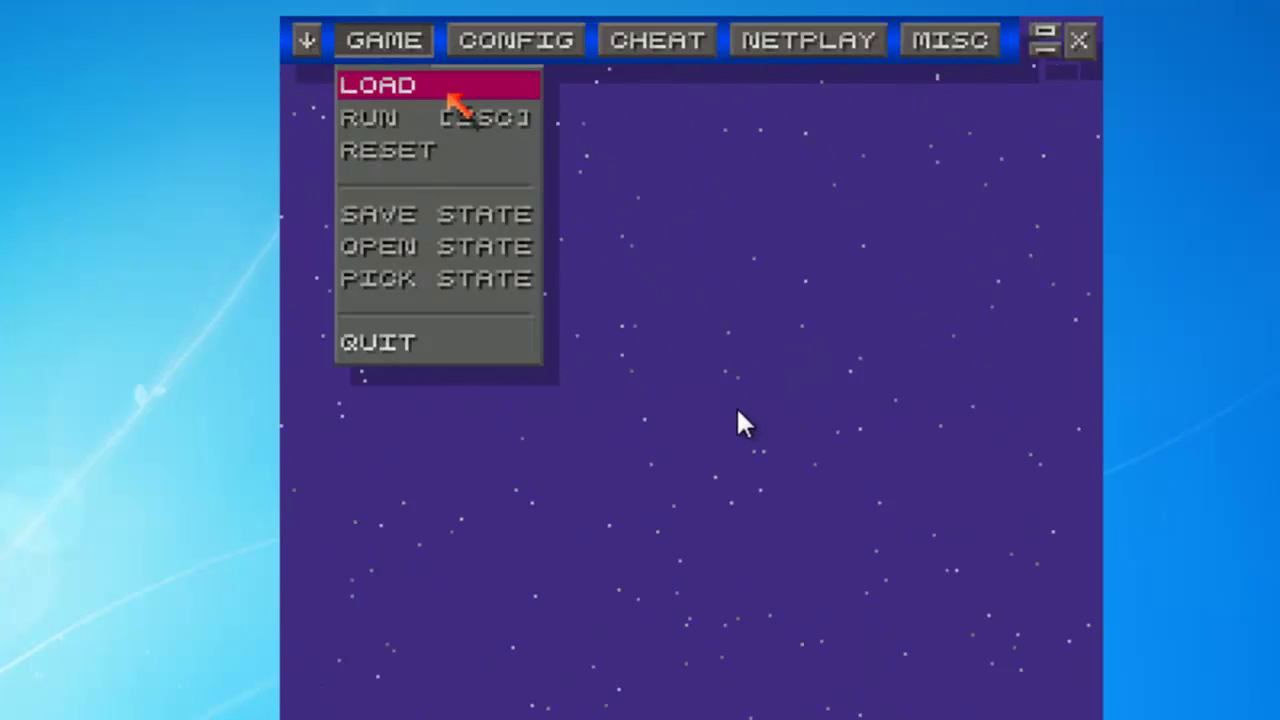
{"action": "left_click", "coordinate": [445, 90]}
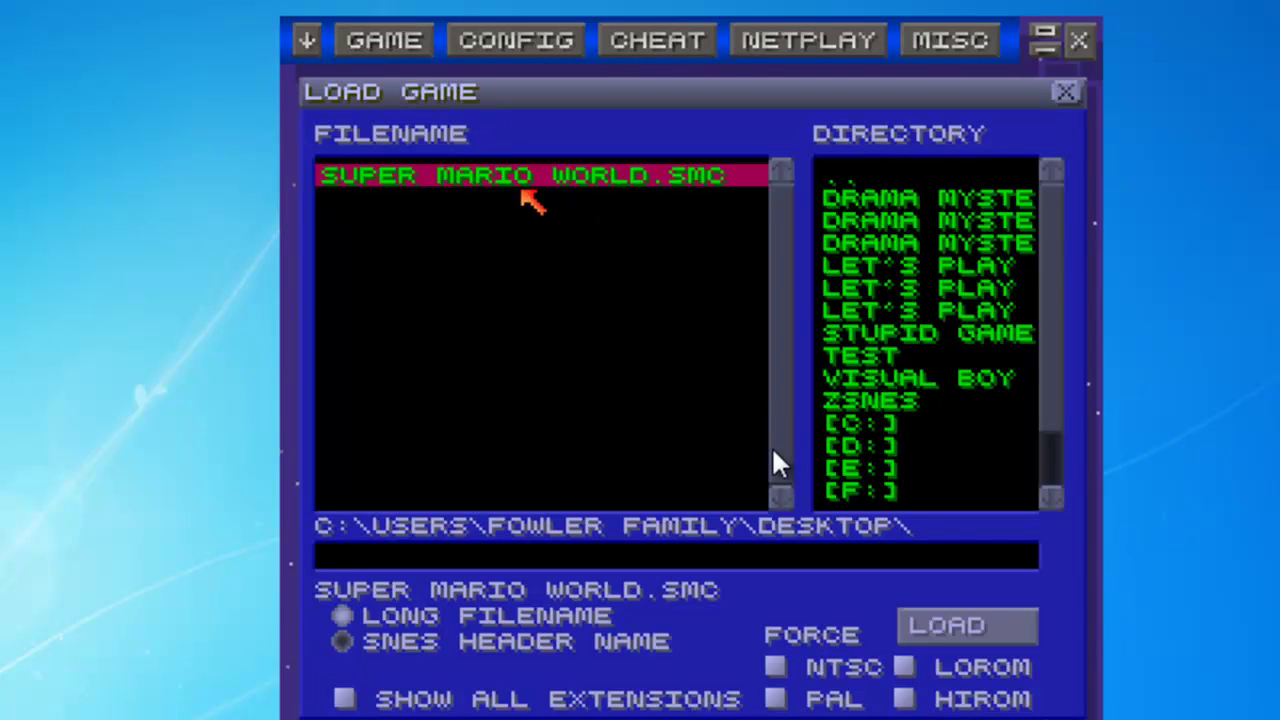
{"action": "key", "text": "Return"}
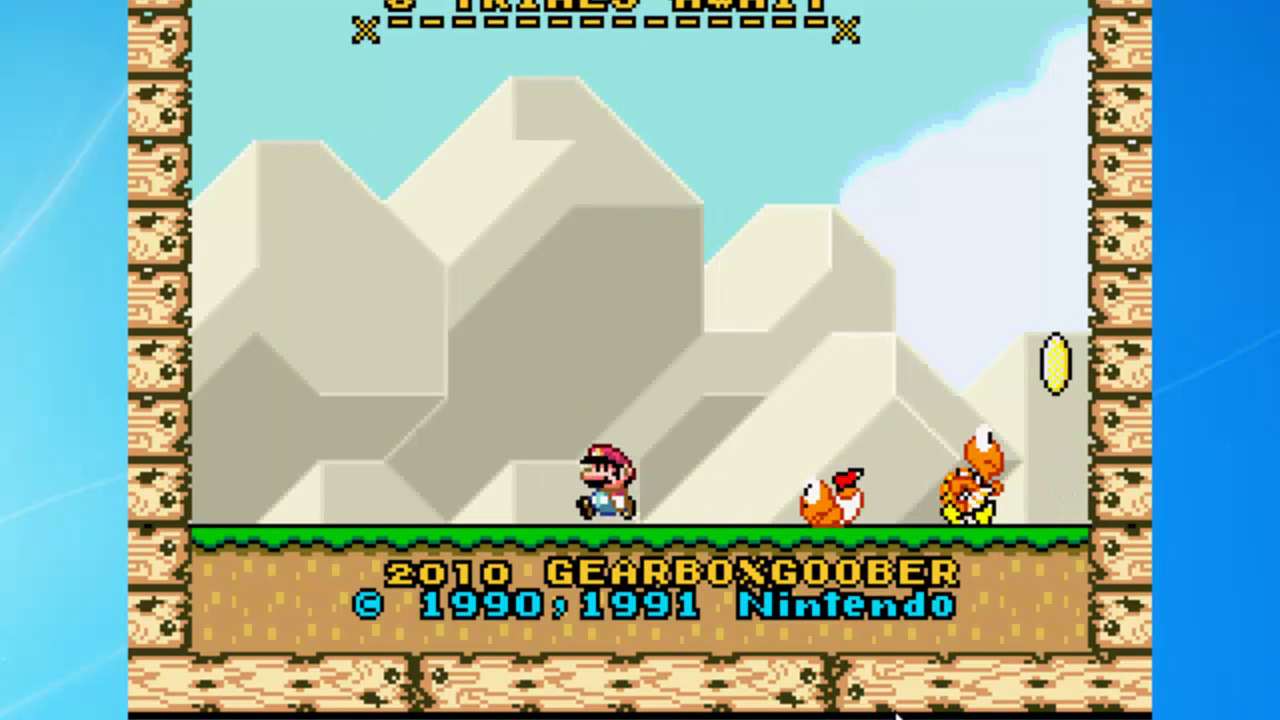
{"action": "key", "text": "Escape"}
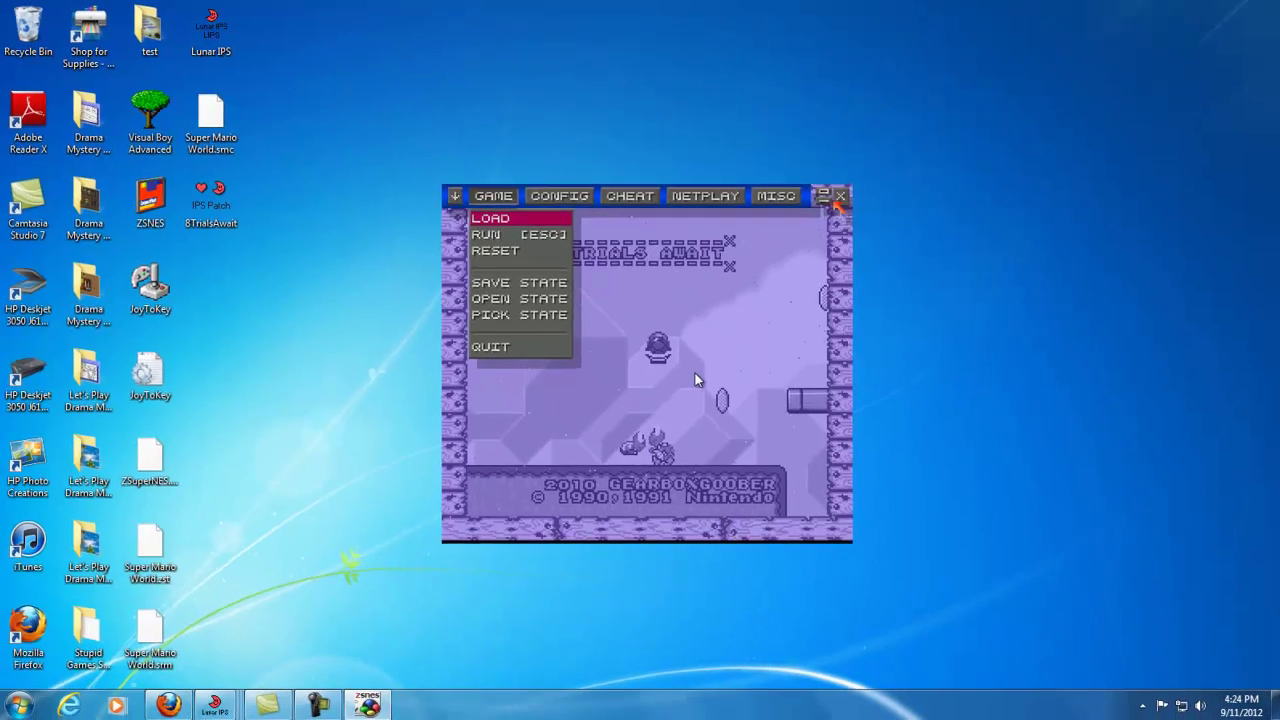
{"action": "left_click", "coordinate": [840, 198]}
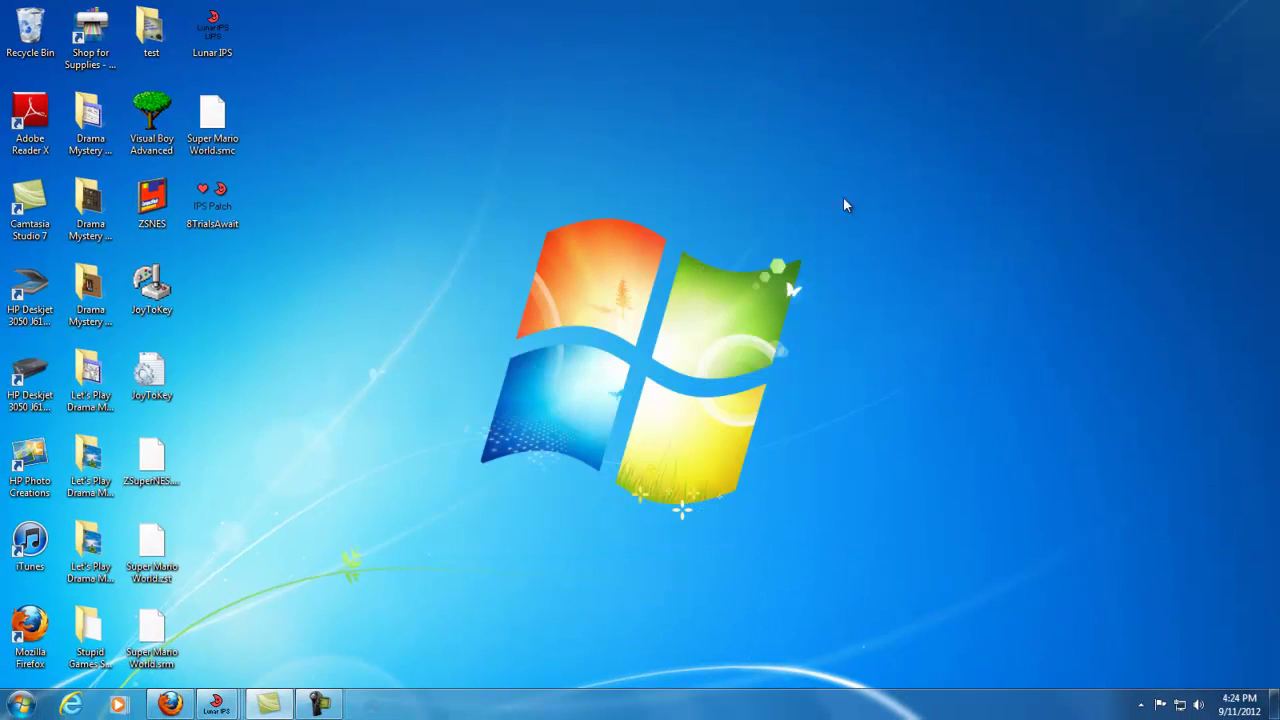
Step: Copy Super Mario World.smc from the backup folder inside Documents, Lunar Magic, Lunar Magic Roms
{"action": "left_click", "coordinate": [21, 704]}
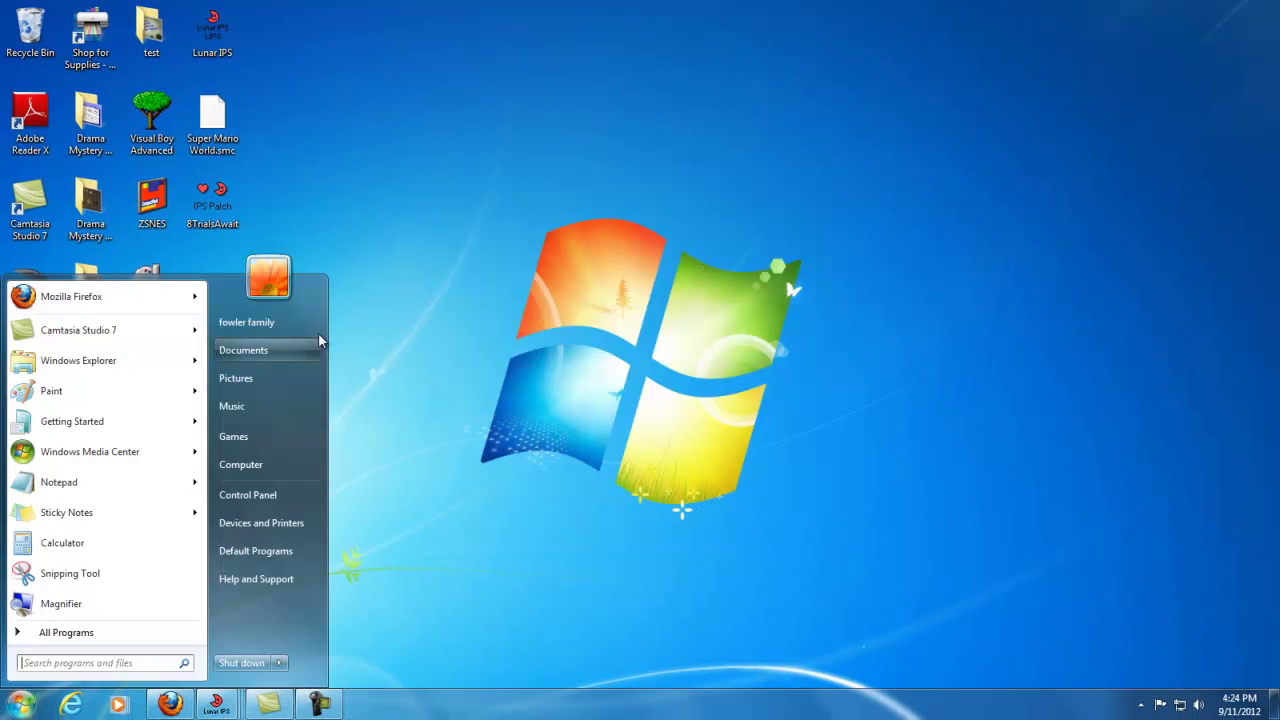
{"action": "left_click", "coordinate": [245, 349]}
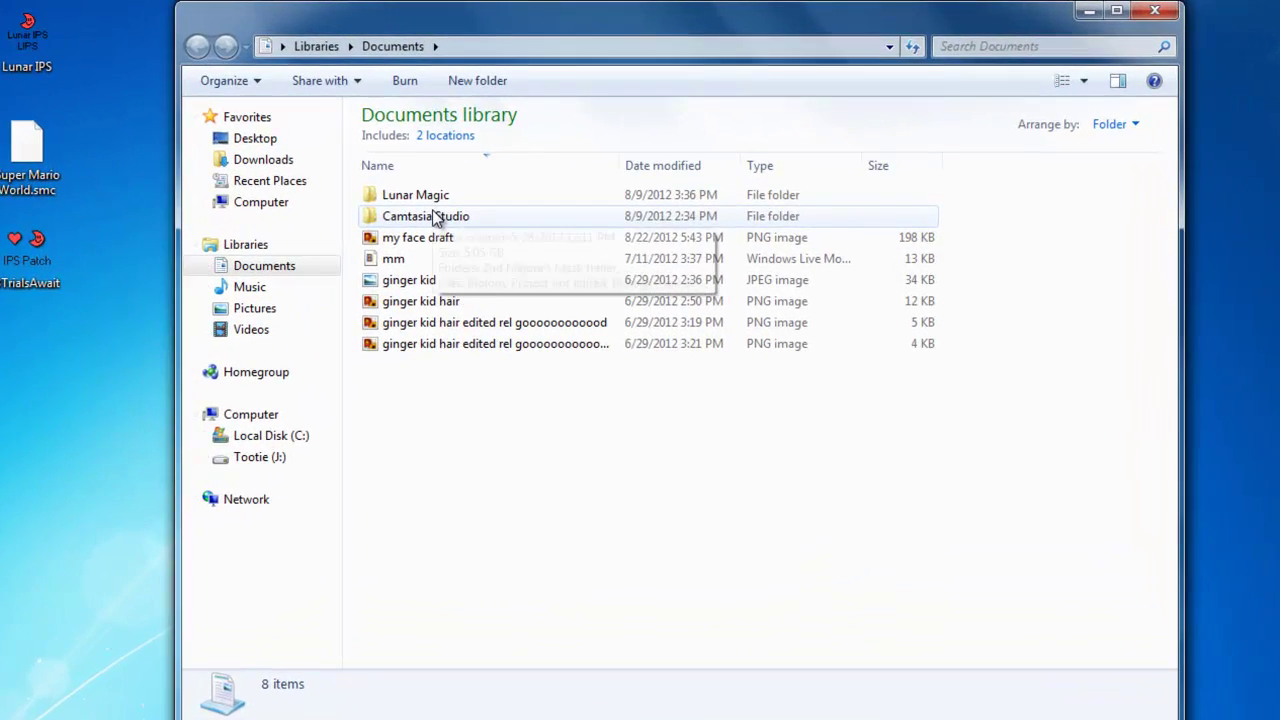
{"action": "double_click", "coordinate": [513, 157]}
{"action": "double_click", "coordinate": [417, 194]}
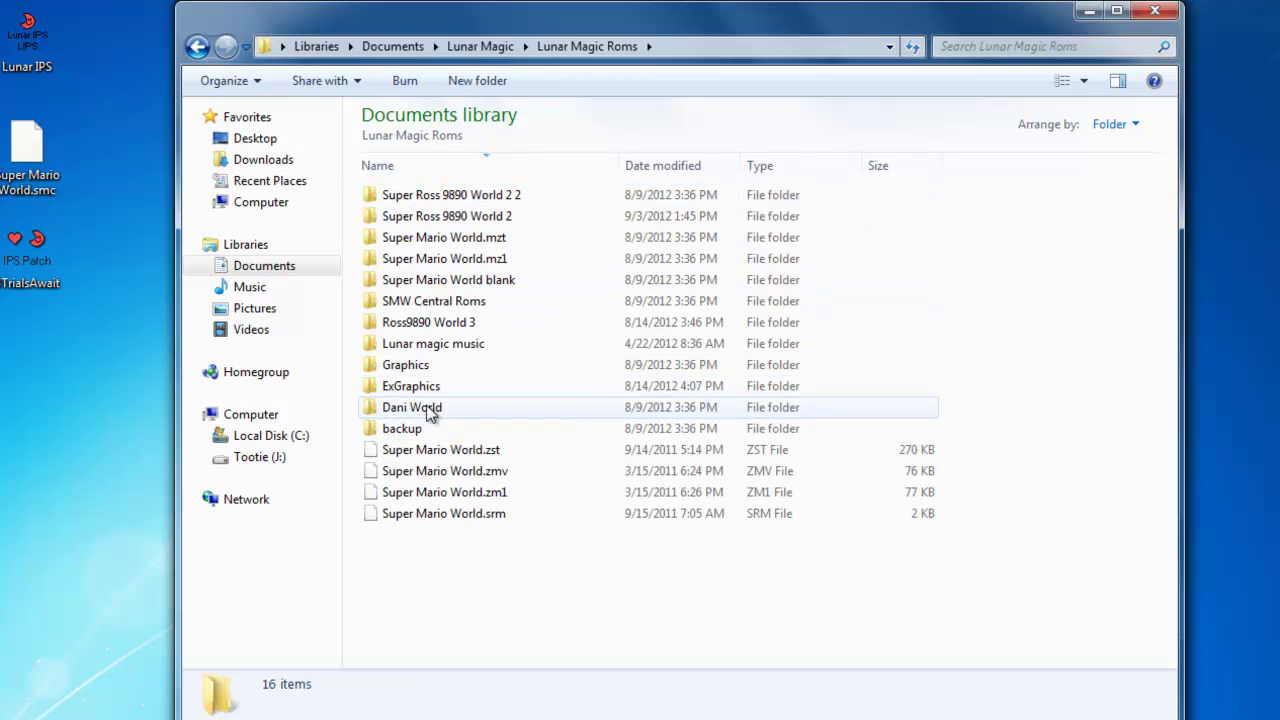
{"action": "double_click", "coordinate": [404, 429]}
{"action": "right_click", "coordinate": [480, 200]}
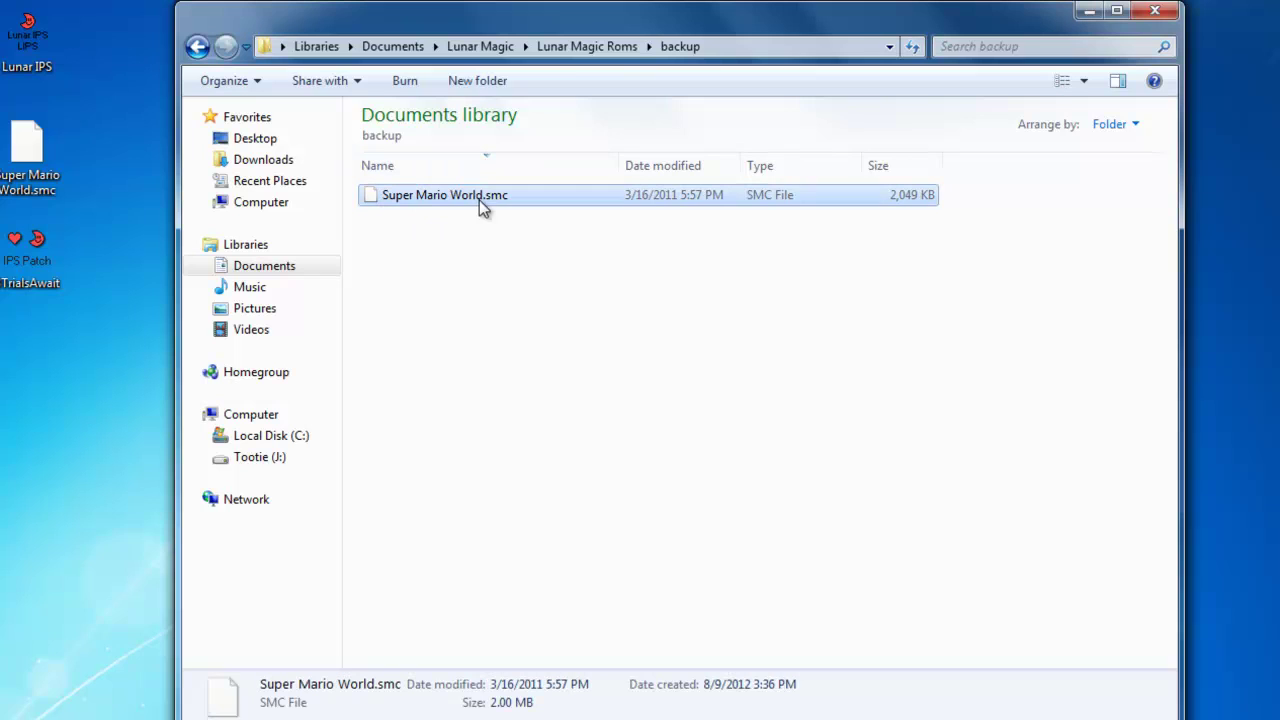
{"action": "left_click", "coordinate": [543, 394]}
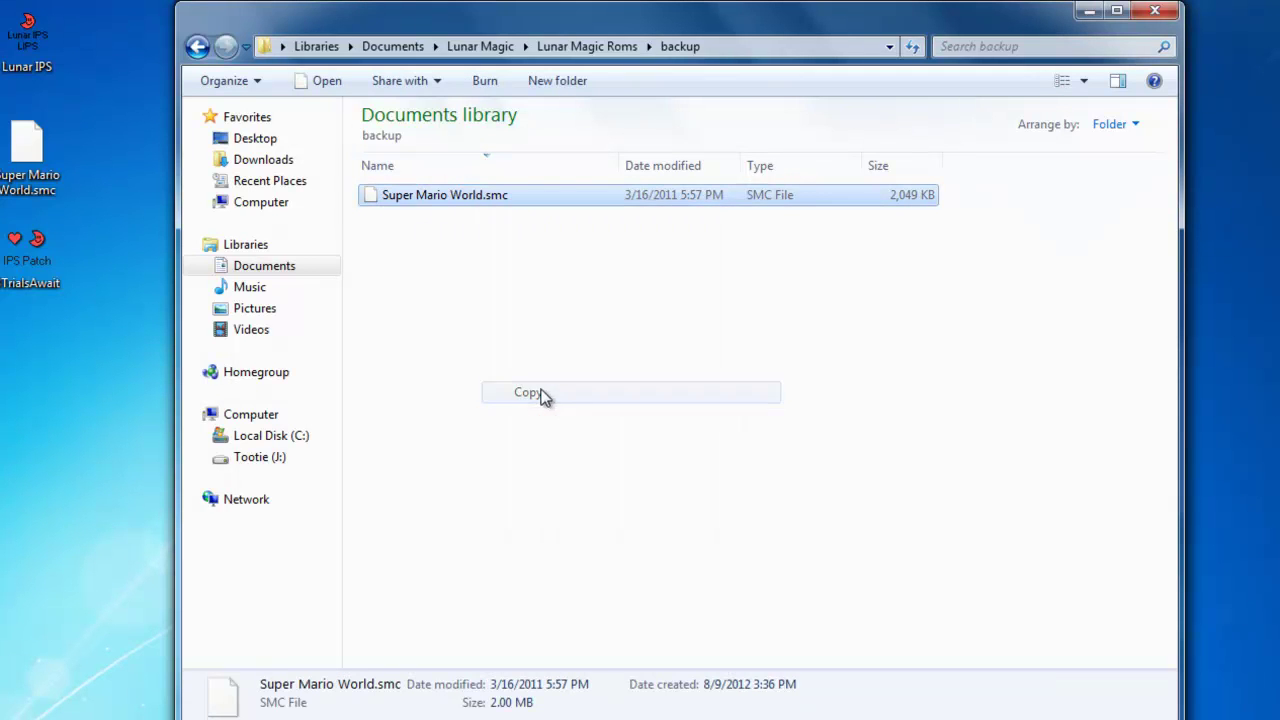
Step: Move the patched Super Mario World.smc and the 8TrialsAwait patch to the Recycle Bin, and paste the backup ROM onto the desktop
{"action": "left_click_drag", "start_coordinate": [28, 150], "coordinate": [58, 46]}
{"action": "left_click_drag", "start_coordinate": [280, 258], "coordinate": [40, 42]}
{"action": "right_click", "coordinate": [272, 116]}
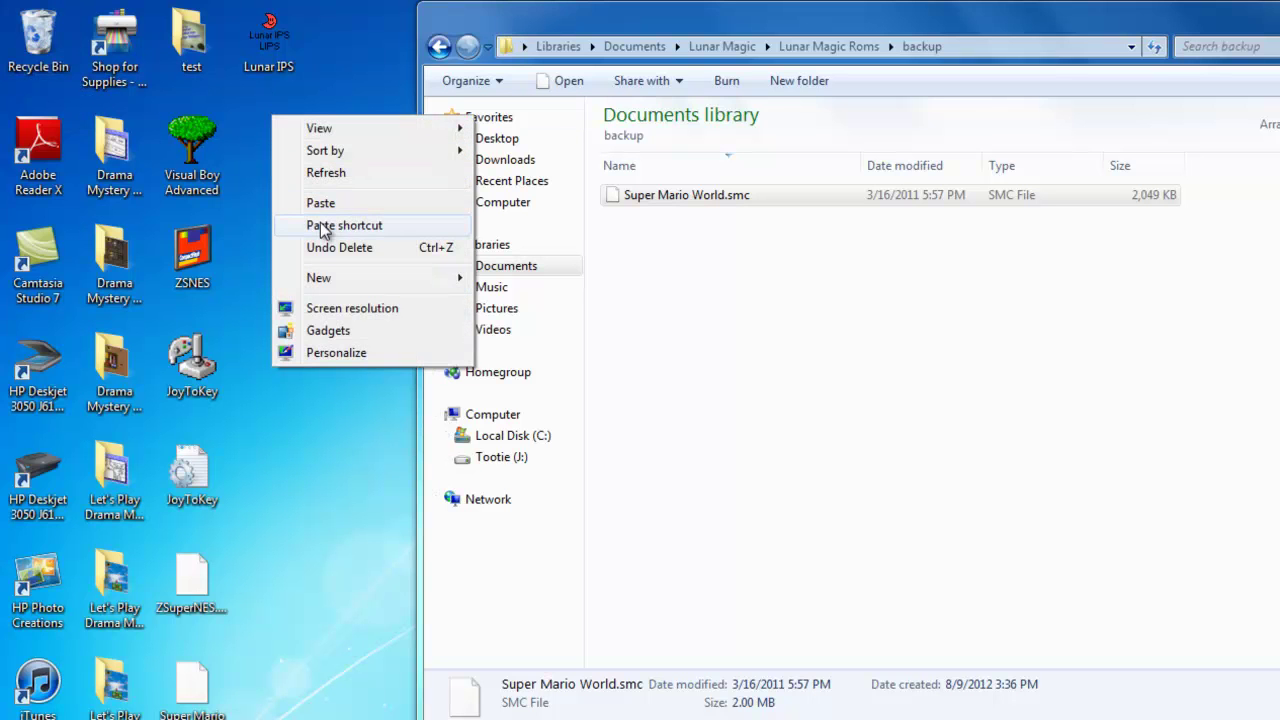
{"action": "left_click", "coordinate": [352, 203]}
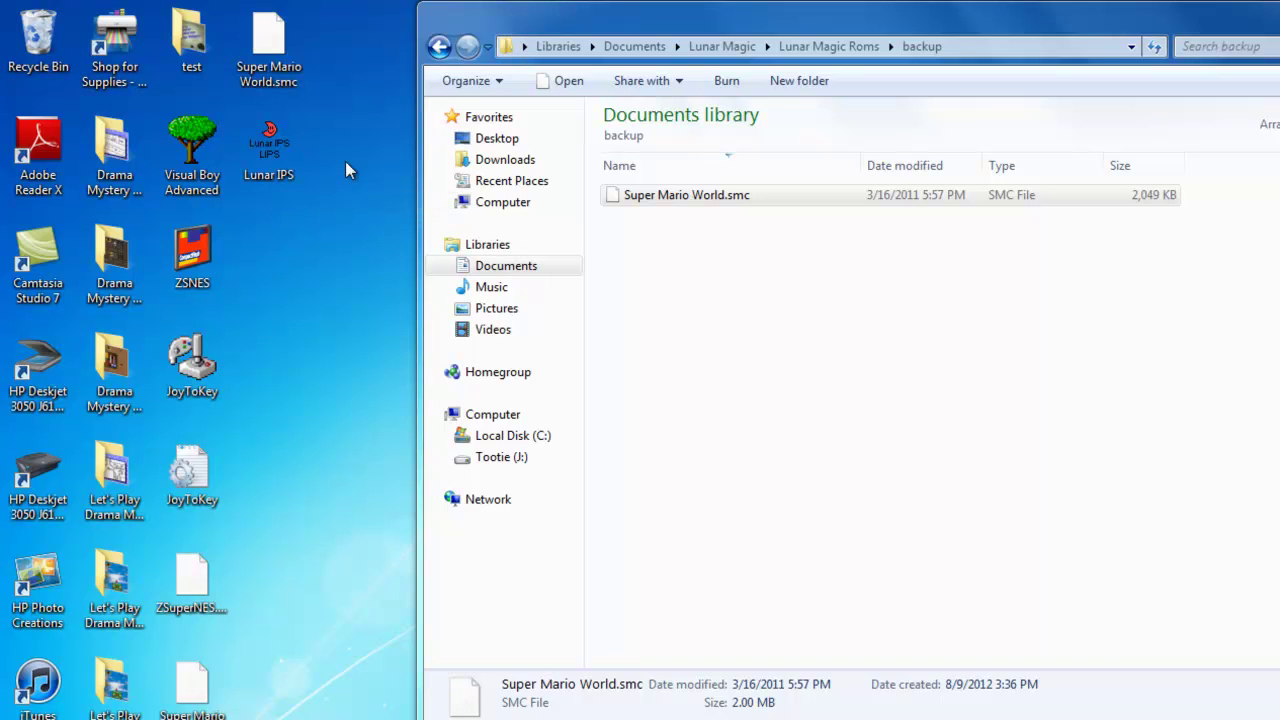
Step: Return to the Lunar Magic Roms folder and launch Lunar IPS, keeping its window minimized
{"action": "left_click", "coordinate": [441, 54]}
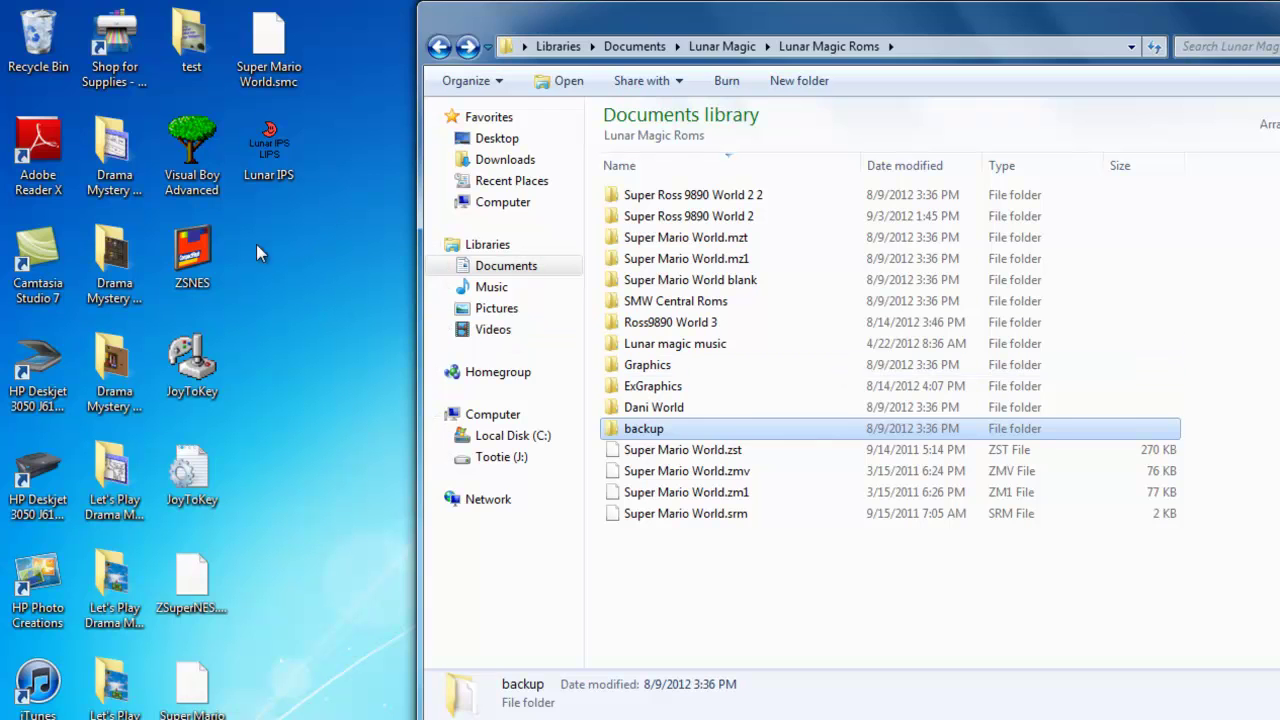
{"action": "double_click", "coordinate": [268, 145]}
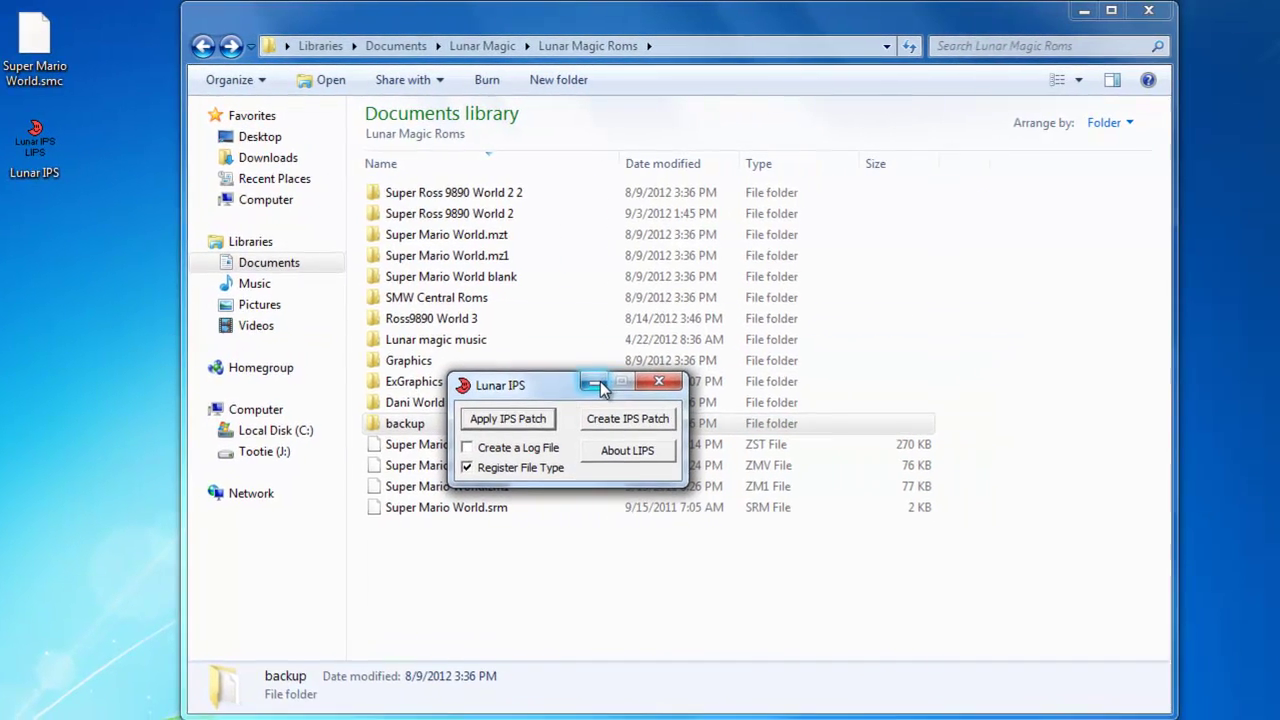
{"action": "left_click", "coordinate": [595, 383]}
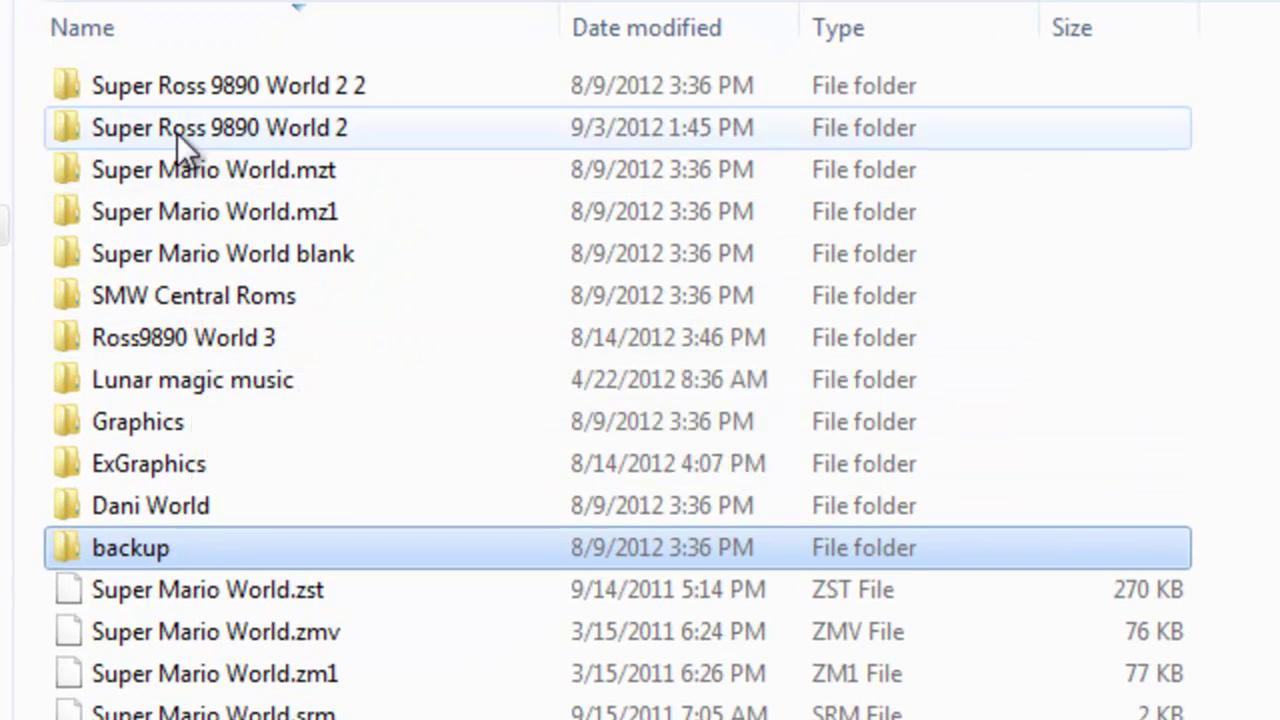
Step: Copy Super Mario World.smc from the Super Ross 9890 World 2 folder
{"action": "double_click", "coordinate": [177, 131]}
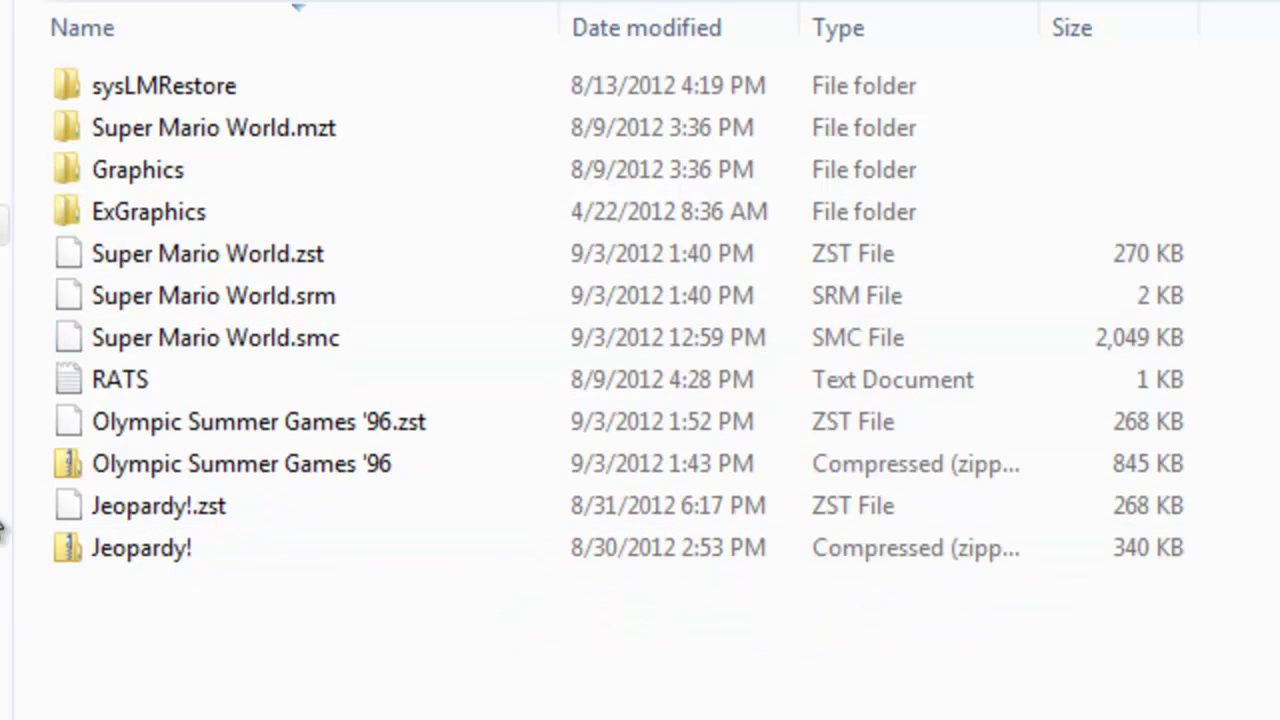
{"action": "right_click", "coordinate": [133, 336]}
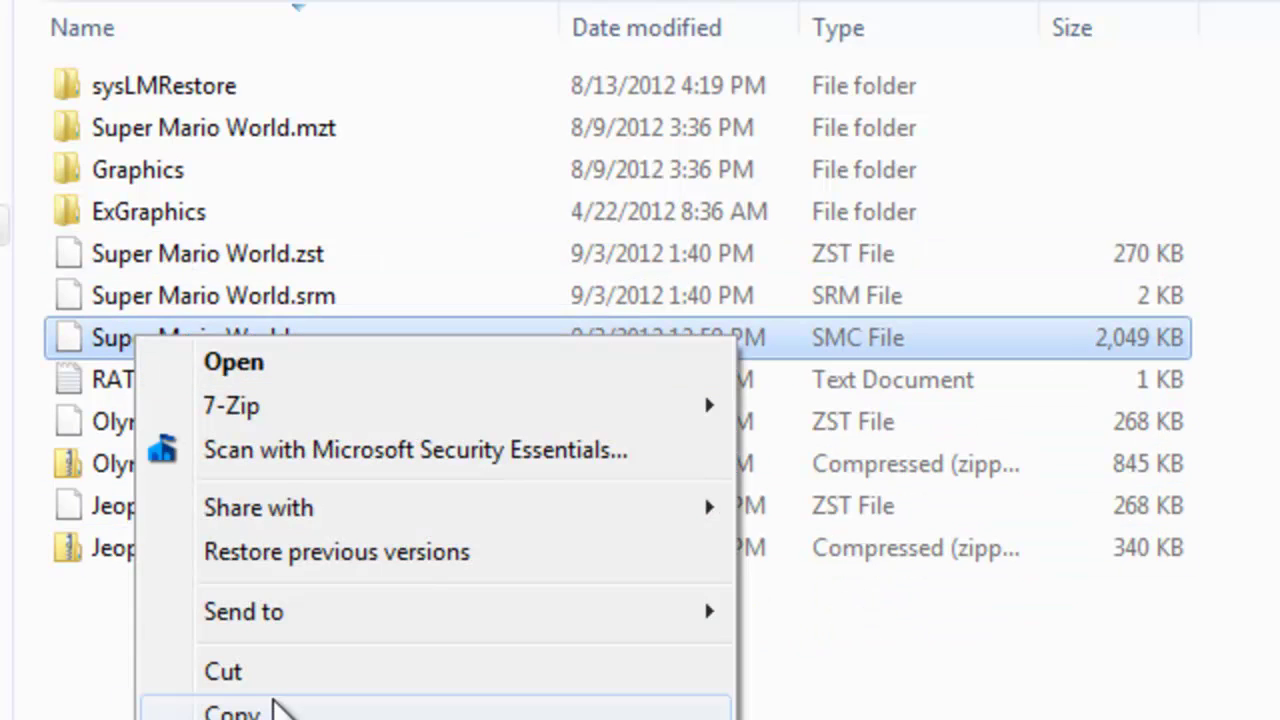
{"action": "left_click", "coordinate": [285, 716]}
{"action": "right_click", "coordinate": [0, 260]}
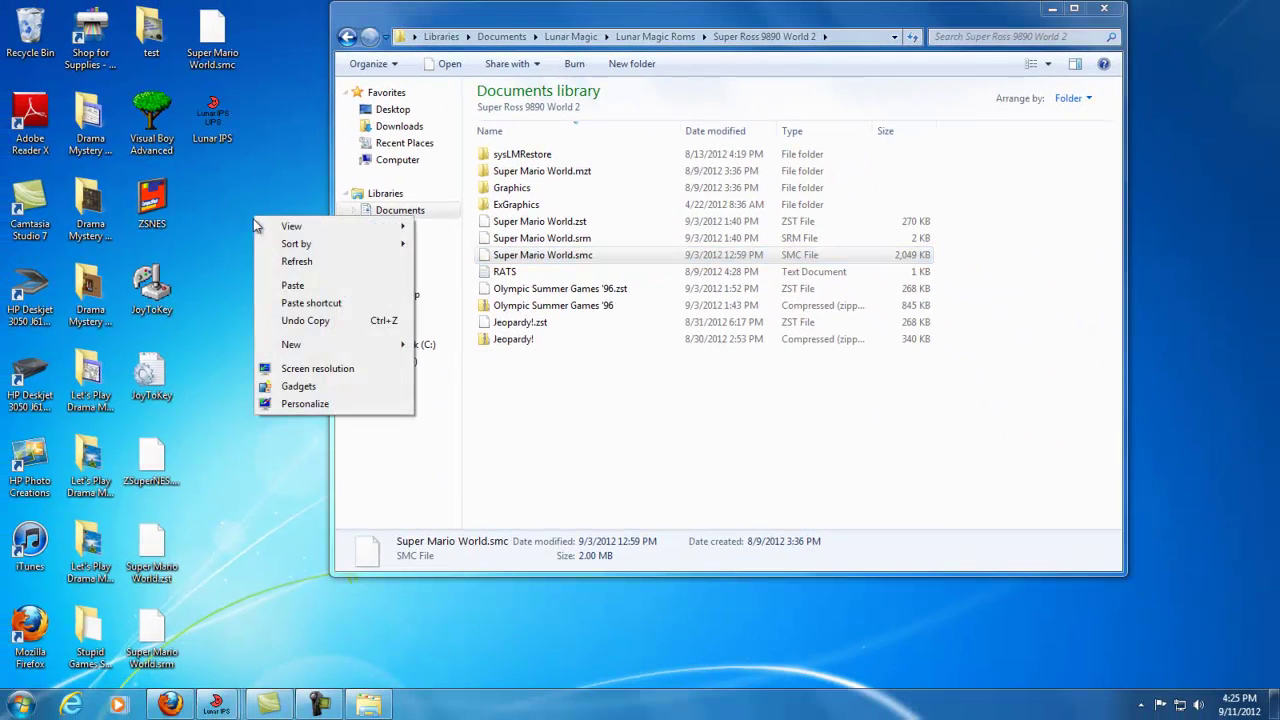
{"action": "left_click", "coordinate": [214, 191]}
{"action": "right_click", "coordinate": [540, 258]}
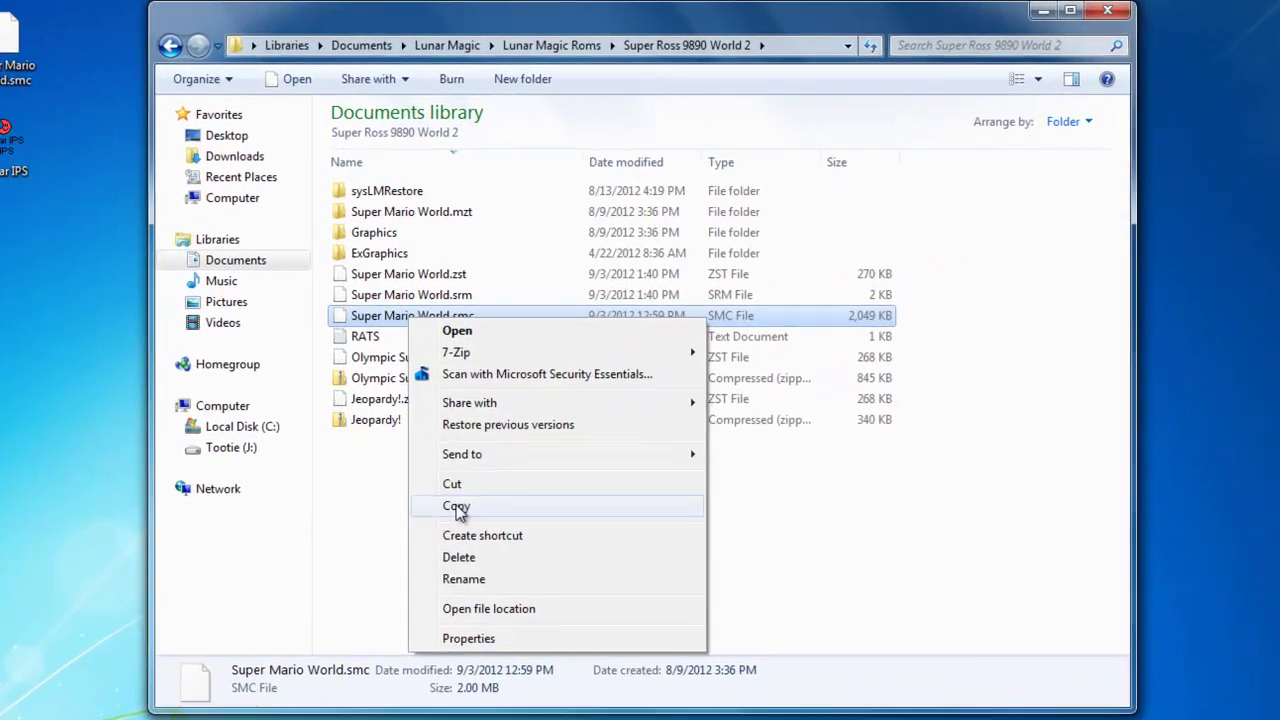
{"action": "left_click", "coordinate": [456, 507]}
{"action": "right_click", "coordinate": [38, 386]}
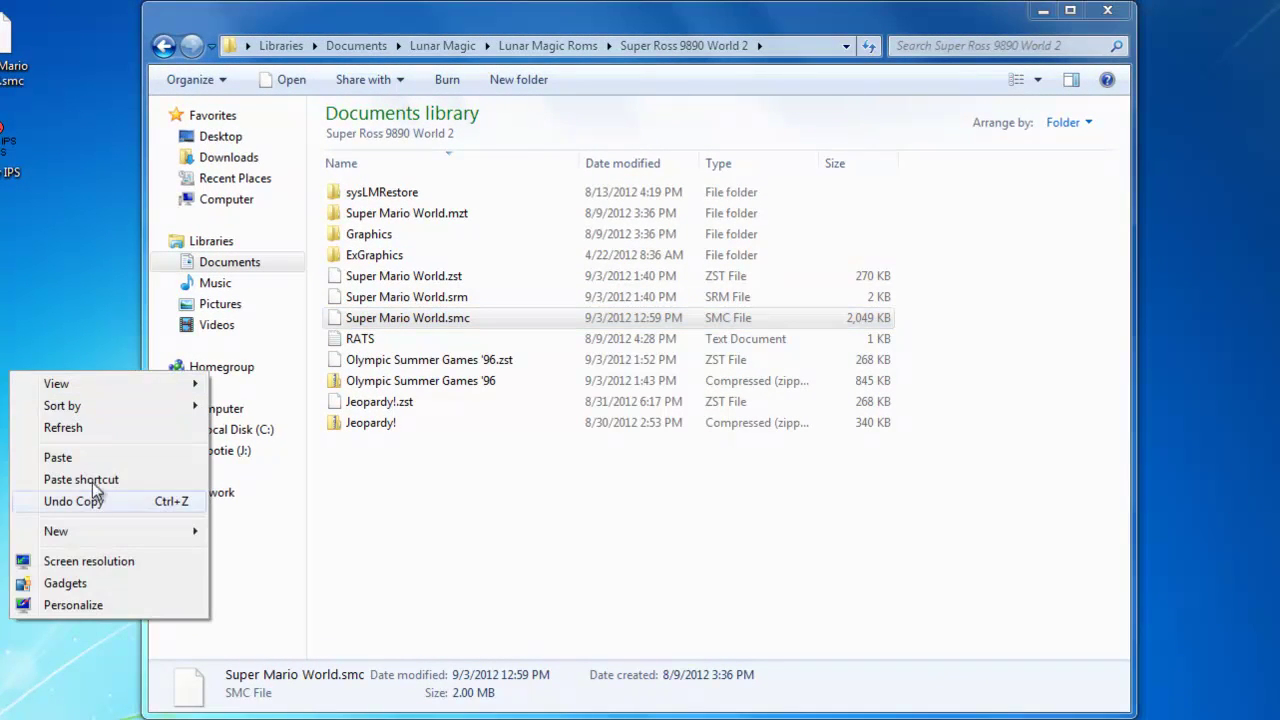
{"action": "left_click", "coordinate": [70, 458]}
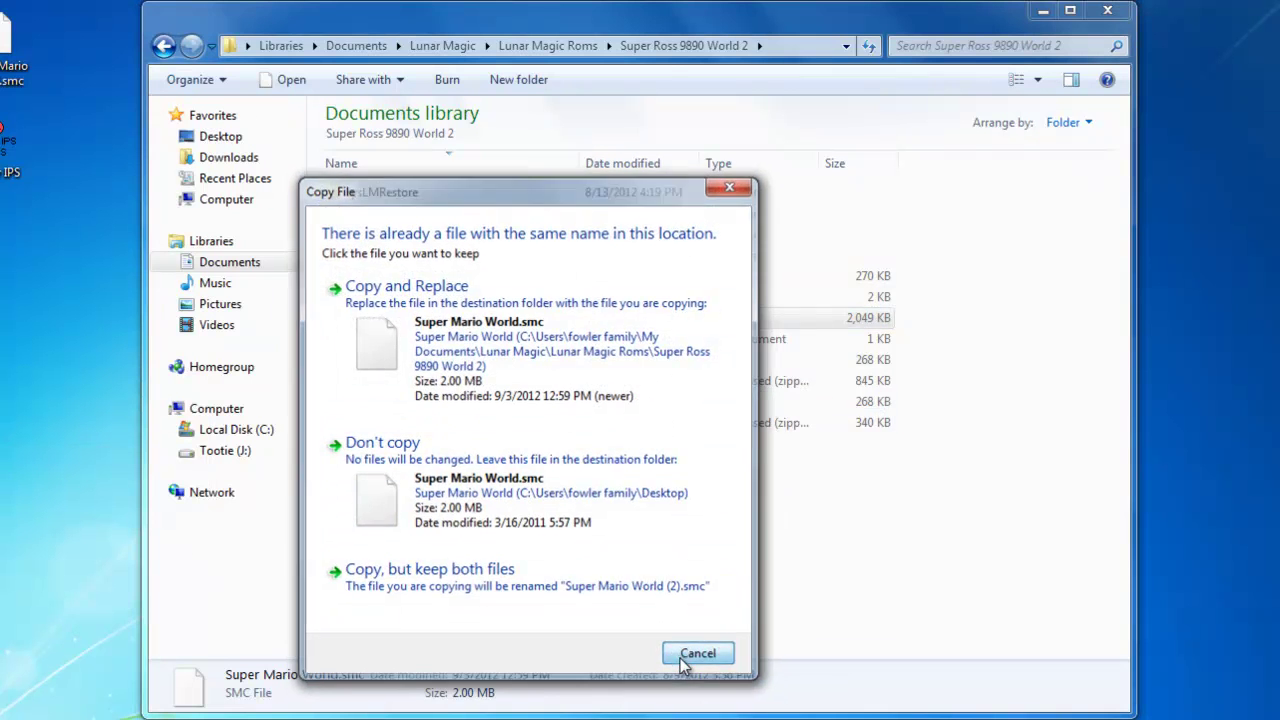
{"action": "left_click", "coordinate": [697, 653]}
{"action": "right_click", "coordinate": [442, 491]}
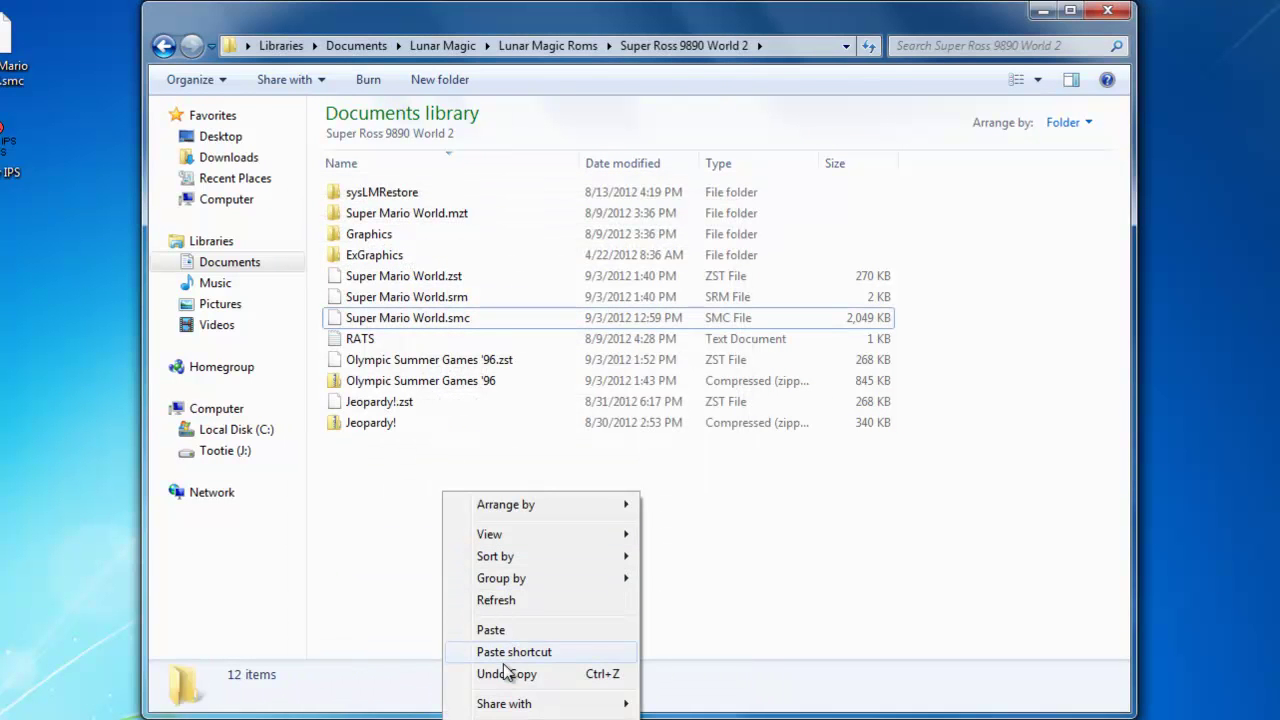
{"action": "key", "text": "Escape"}
Step: Return to the Lunar Magic Roms folder and paste the copied Super Mario World.smc there
{"action": "left_click", "coordinate": [547, 45]}
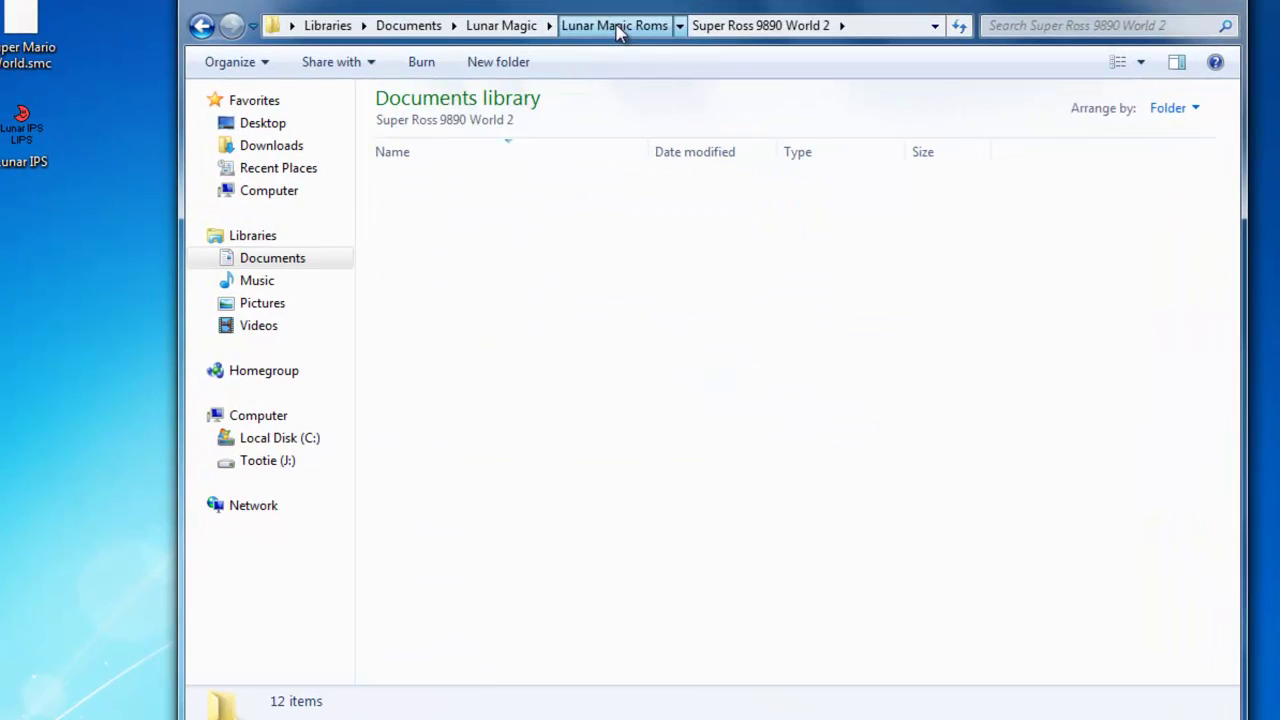
{"action": "right_click", "coordinate": [441, 603]}
{"action": "left_click", "coordinate": [828, 666]}
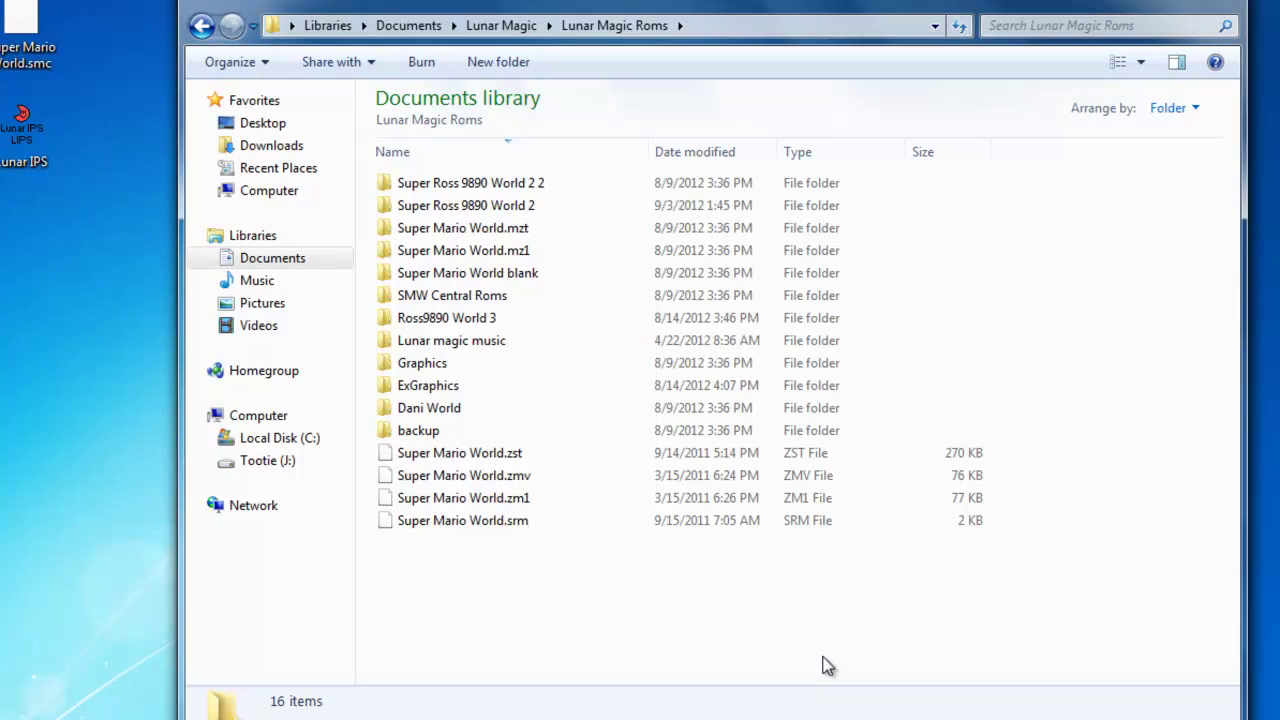
{"action": "right_click", "coordinate": [513, 603]}
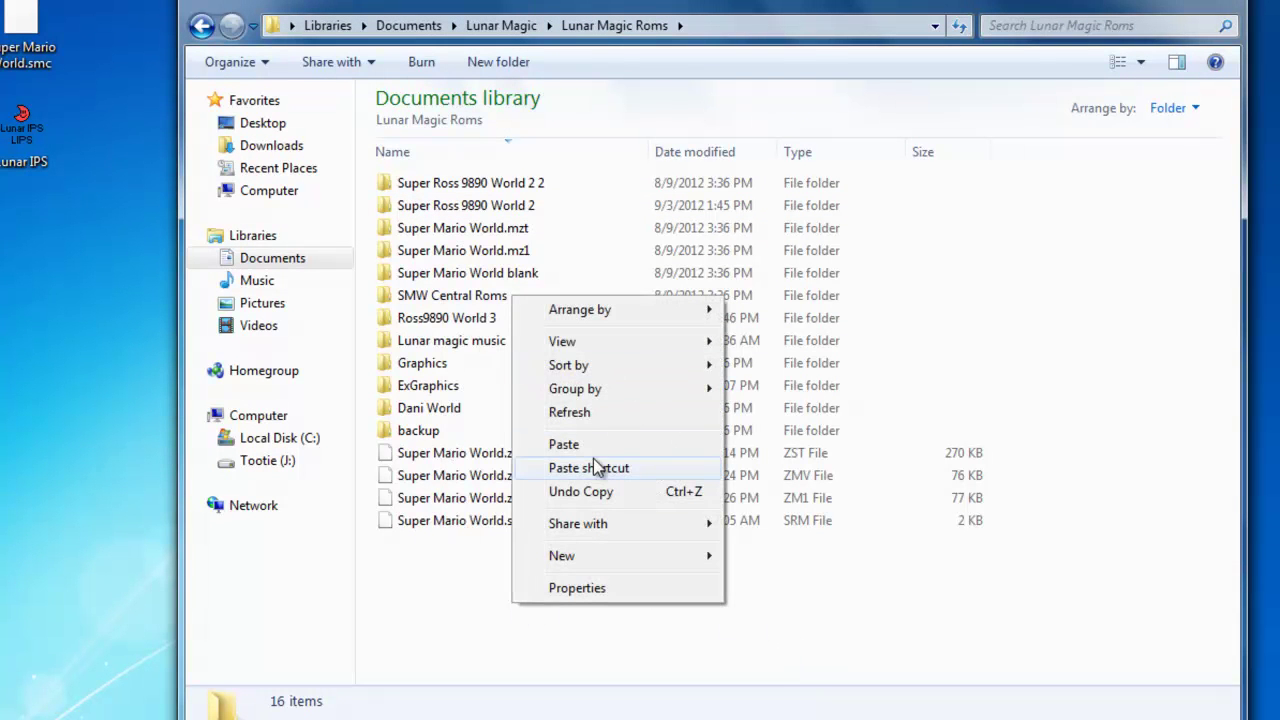
{"action": "left_click", "coordinate": [590, 446]}
Step: Rename the pasted Super Mario World.smc as Ross9890 World 2.smc
{"action": "right_click", "coordinate": [520, 545]}
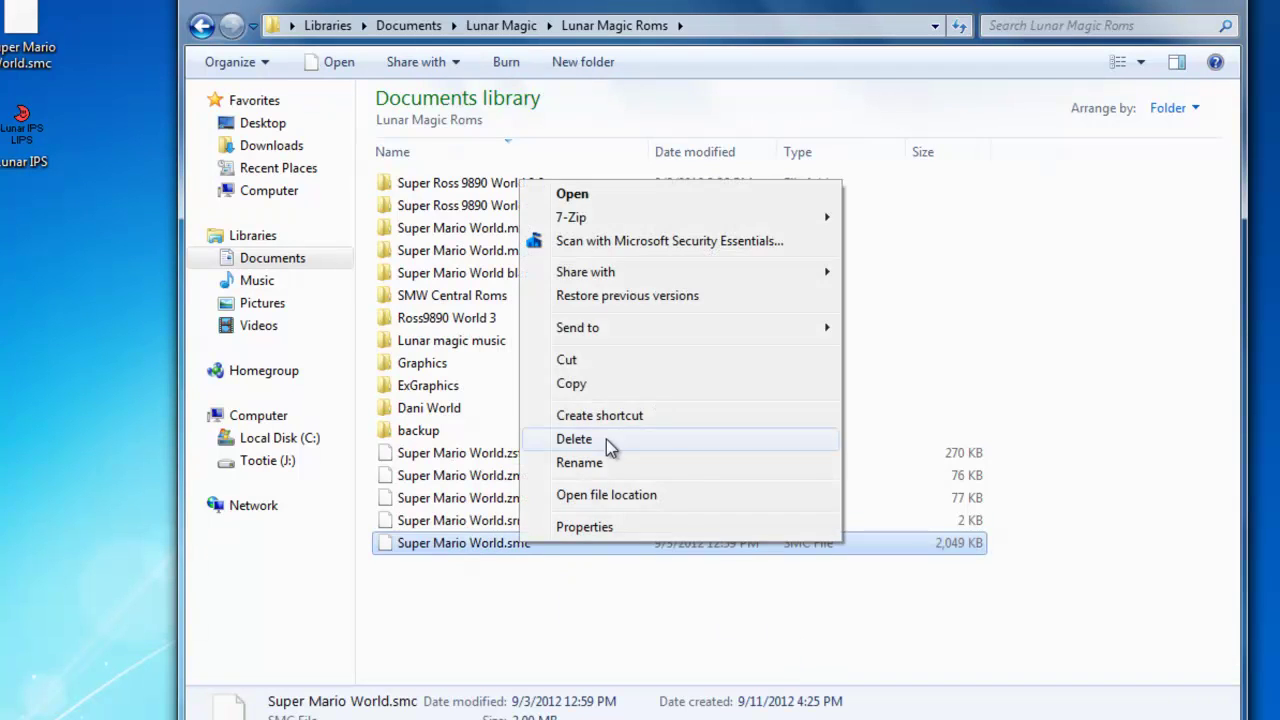
{"action": "left_click", "coordinate": [614, 465]}
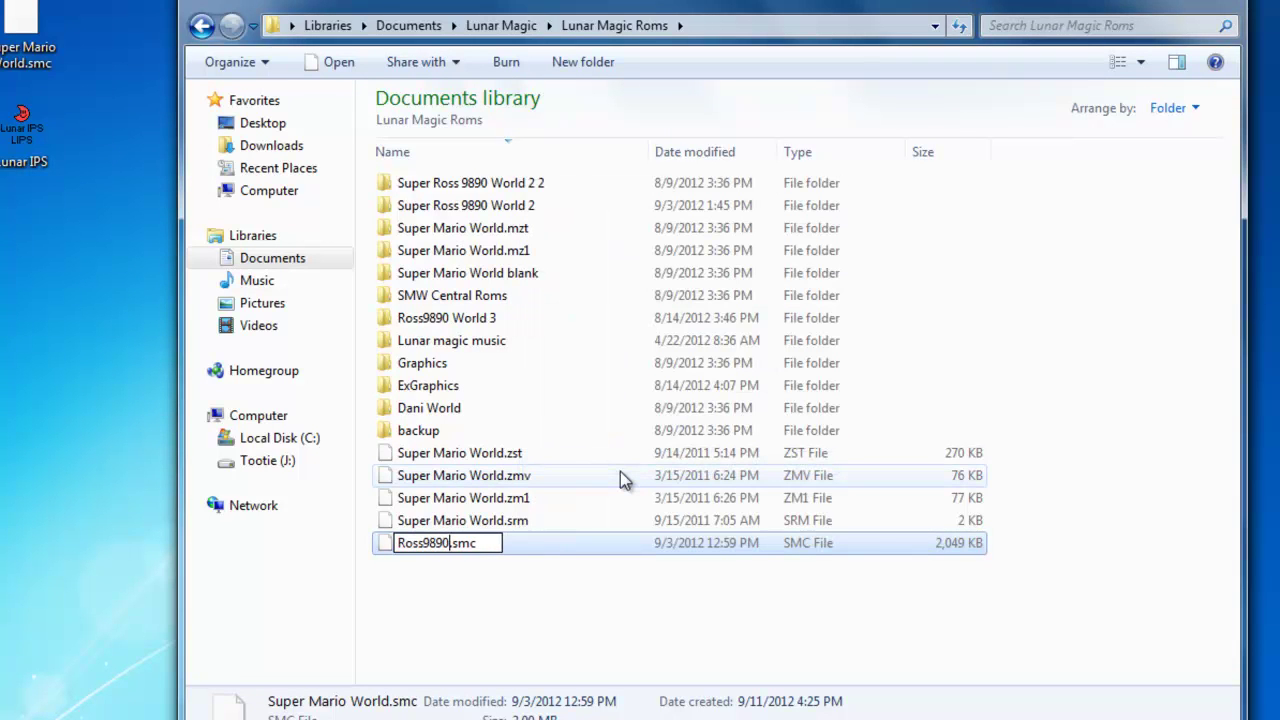
{"action": "type", "text": "Ross9890 World 2"}
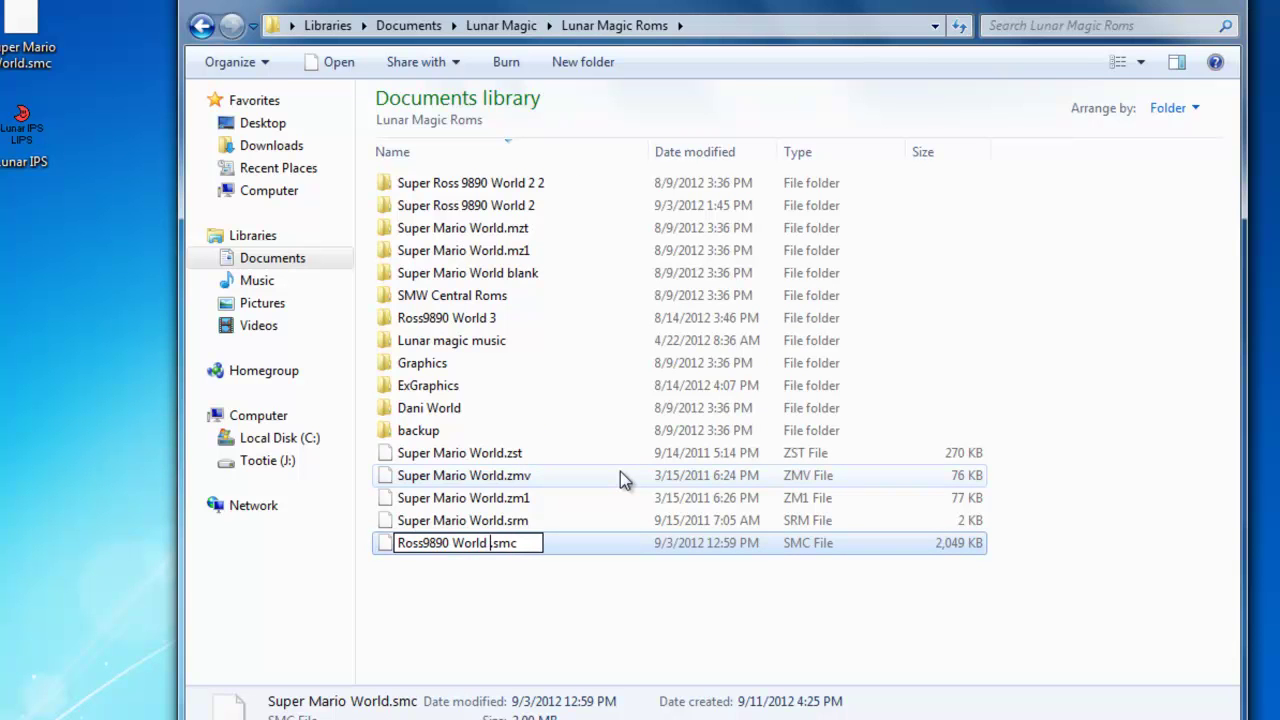
{"action": "key", "text": "Return"}
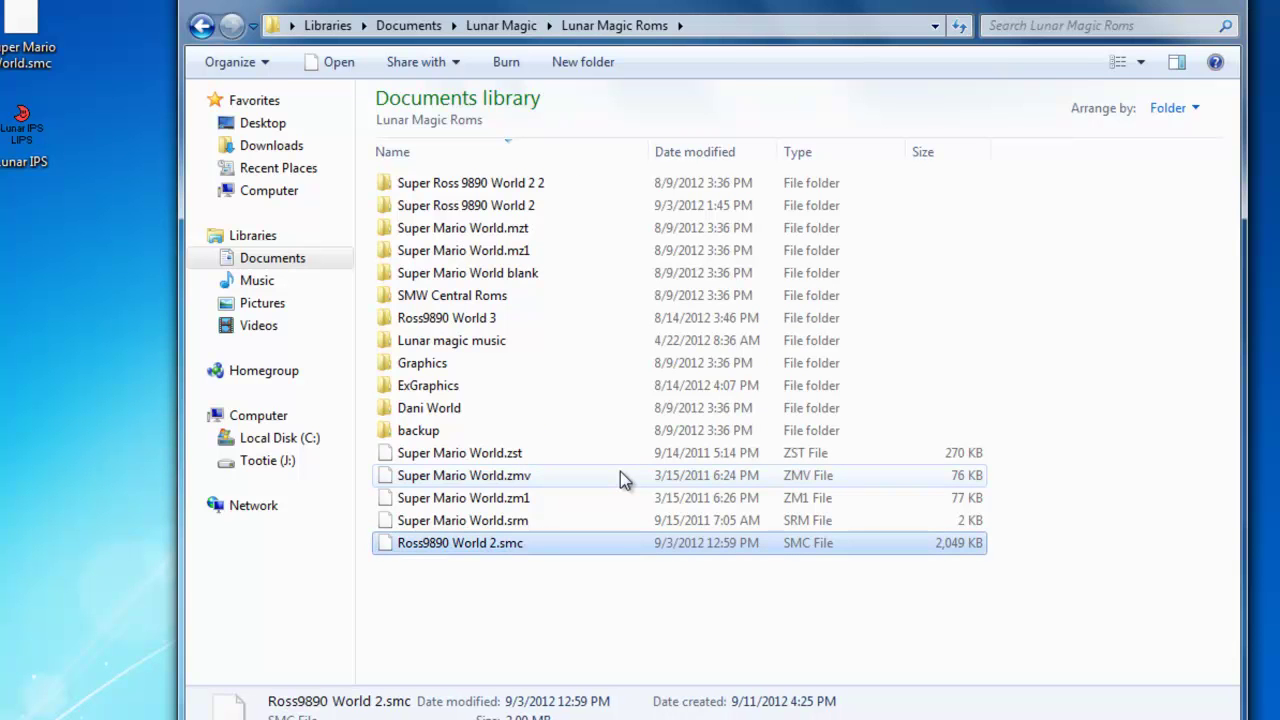
Step: Move Ross9890 World 2.smc from the Lunar Magic Roms folder to the desktop and close the folder window
{"action": "left_click", "coordinate": [512, 550]}
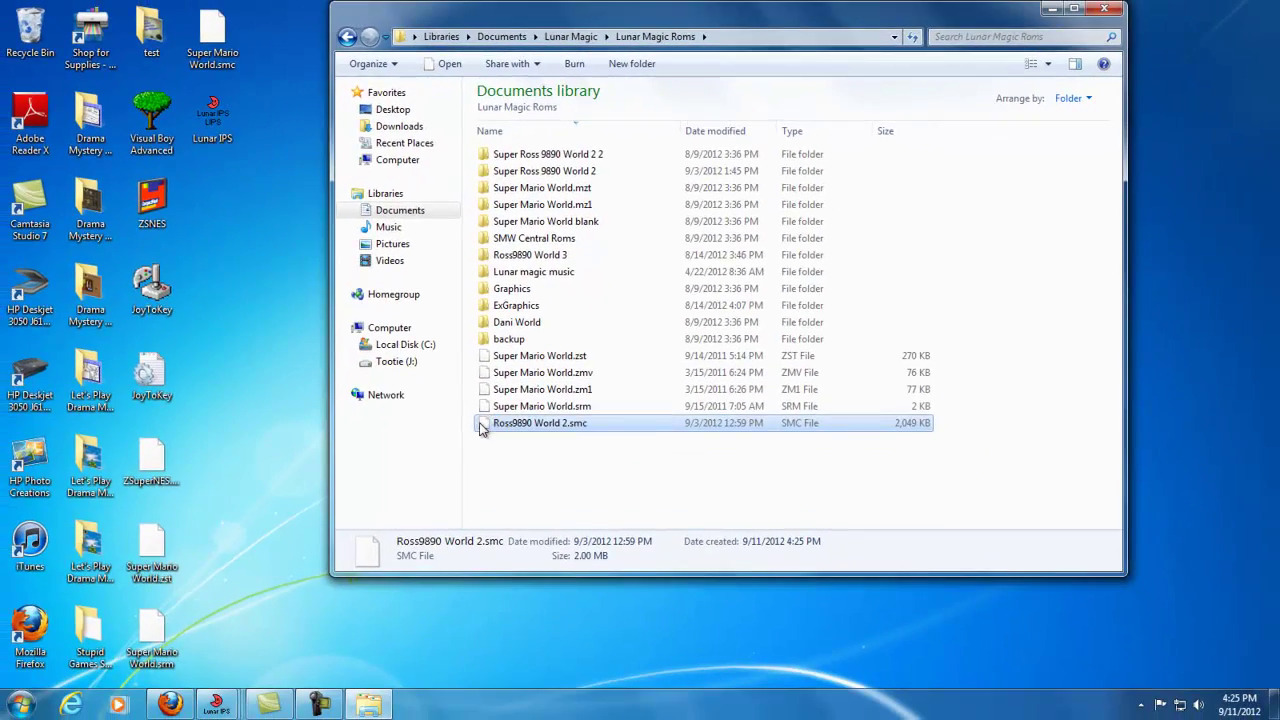
{"action": "left_click_drag", "start_coordinate": [385, 545], "coordinate": [38, 308]}
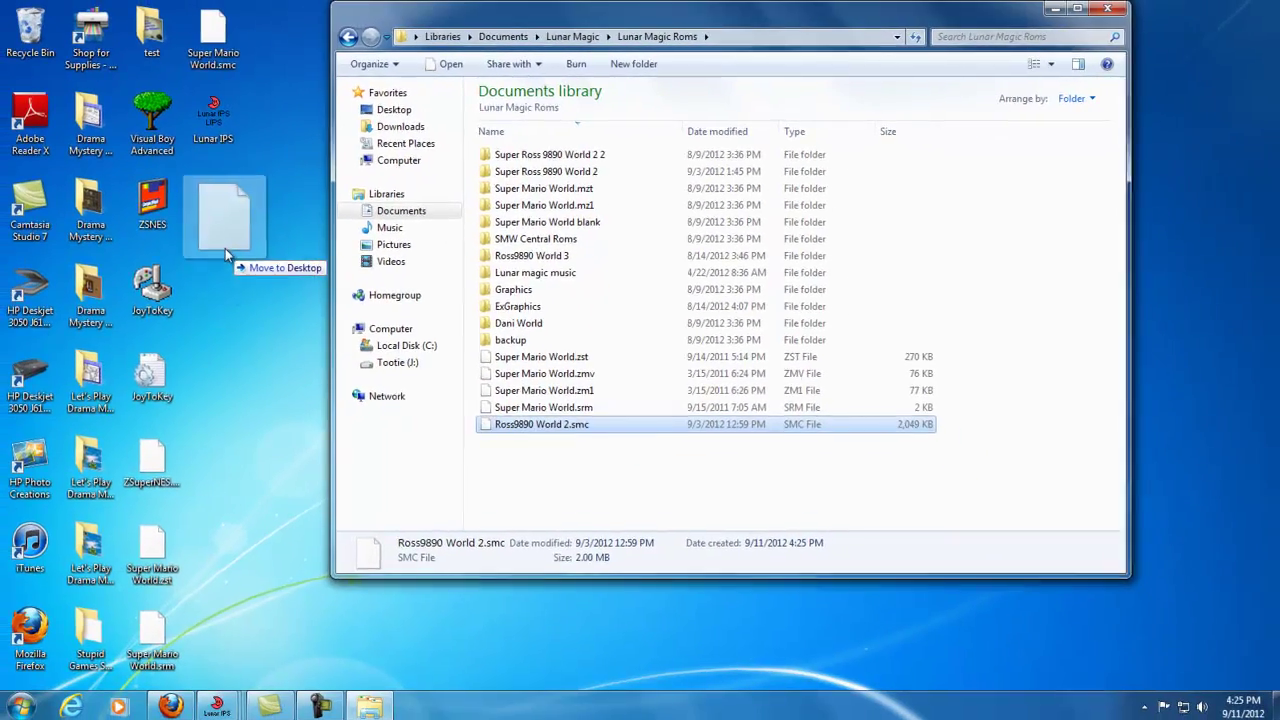
{"action": "left_click_drag", "start_coordinate": [225, 248], "coordinate": [249, 237]}
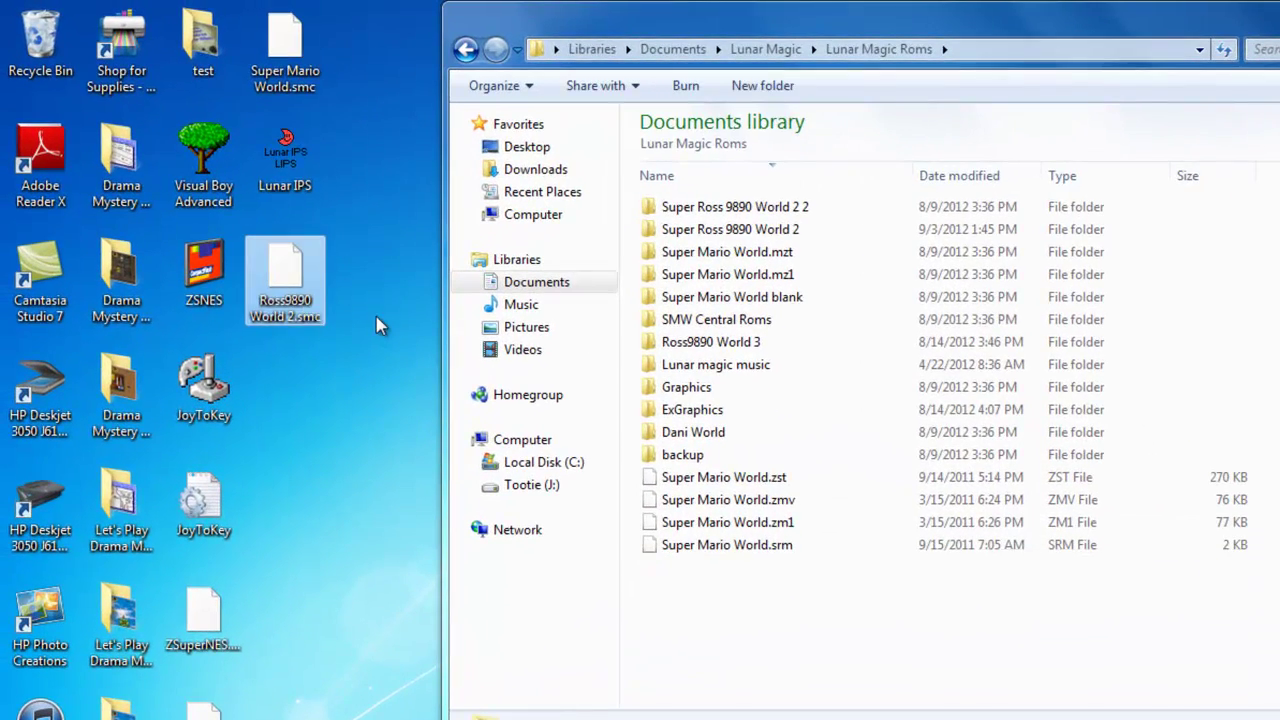
{"action": "left_click", "coordinate": [376, 318]}
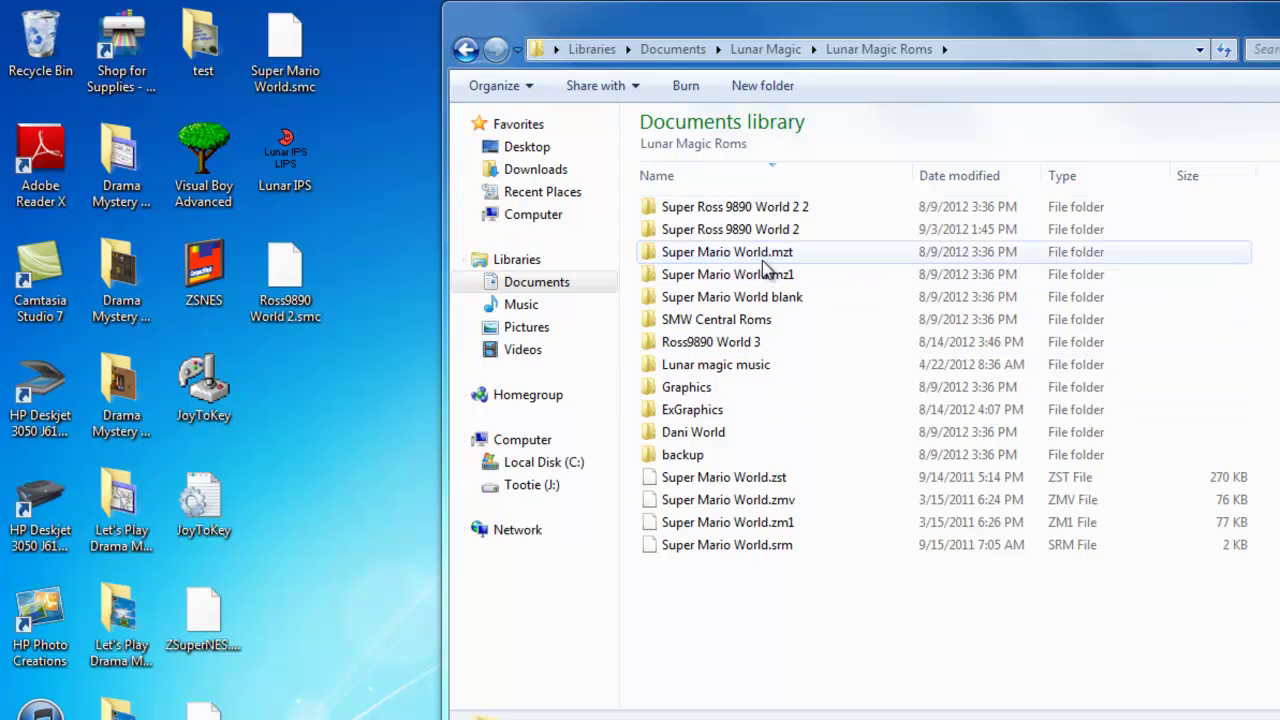
{"action": "double_click", "coordinate": [672, 229]}
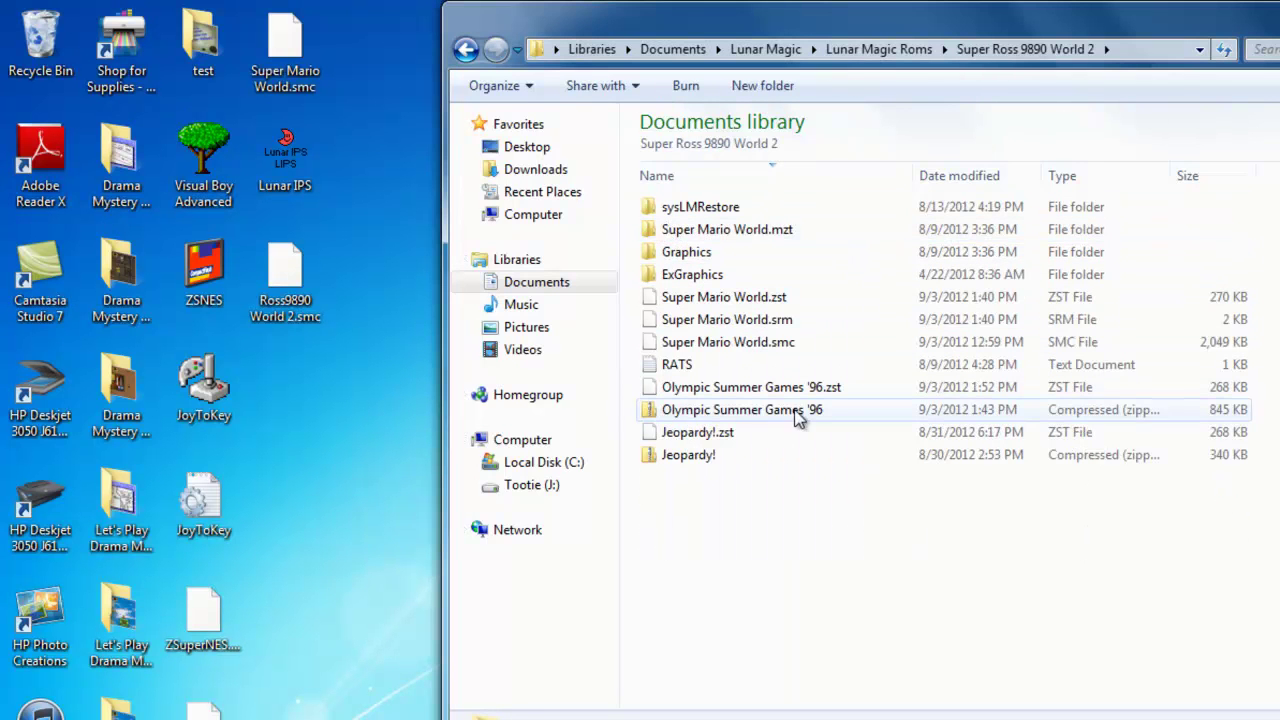
{"action": "key", "text": "alt+F4"}
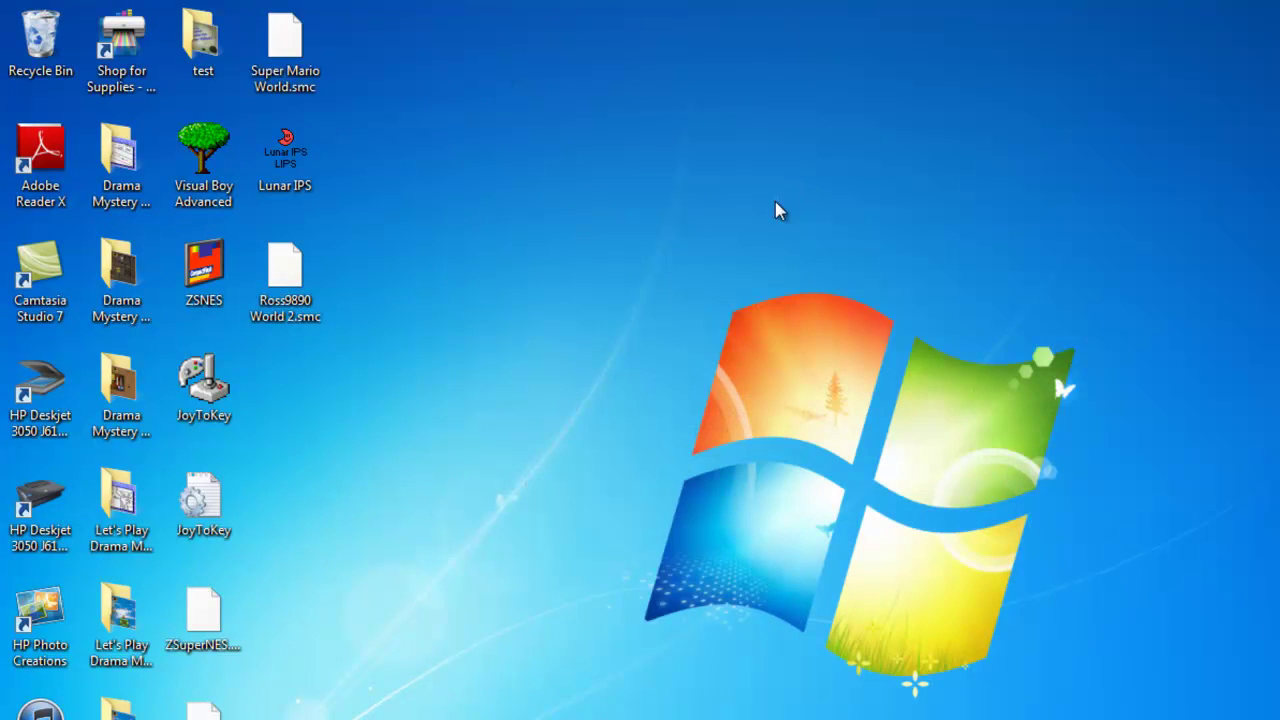
Step: Open Lunar IPS and start creating an IPS patch with the desktop's Super Mario World.smc as the original unmodified file
{"action": "double_click", "coordinate": [285, 165]}
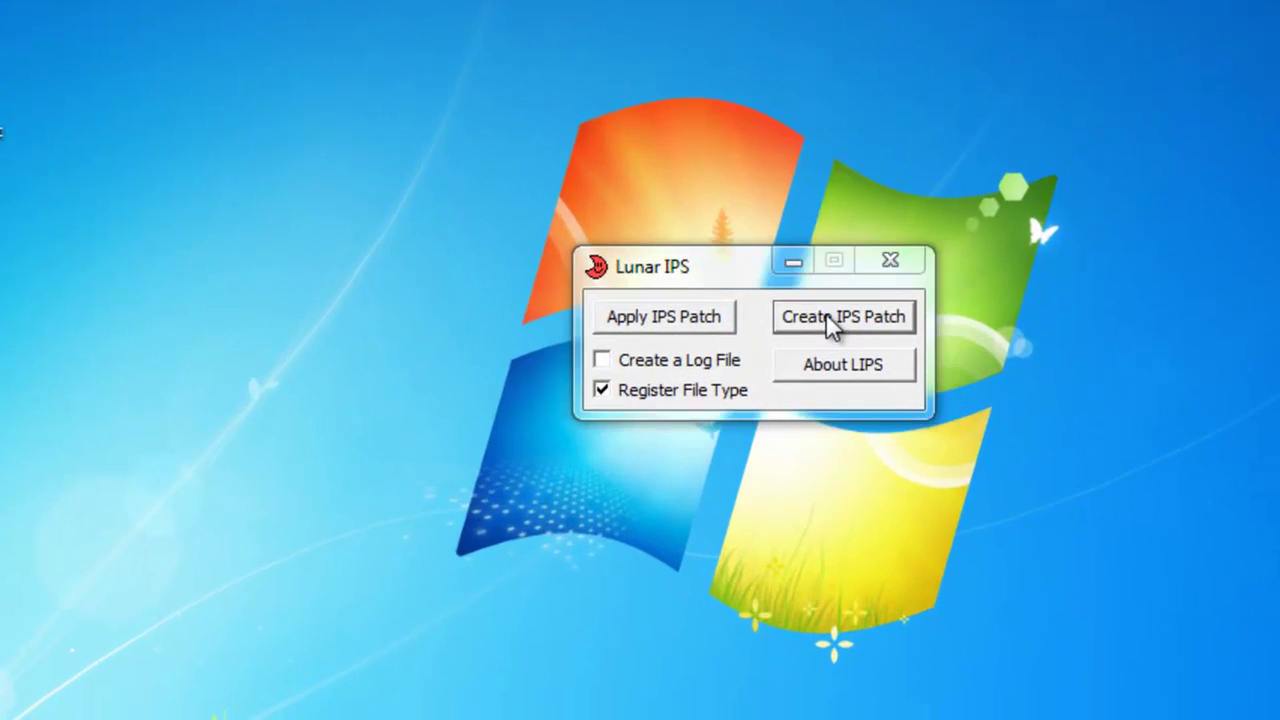
{"action": "left_click", "coordinate": [848, 342]}
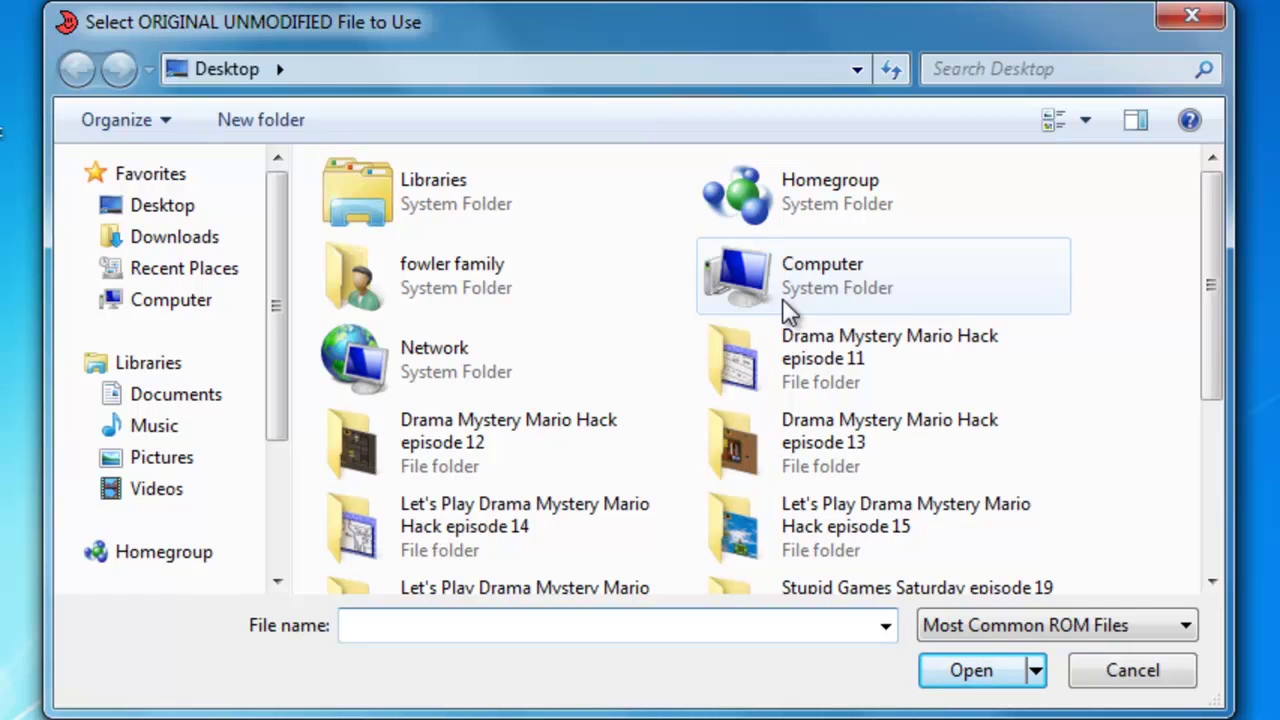
{"action": "left_click_drag", "start_coordinate": [1213, 181], "coordinate": [1190, 418]}
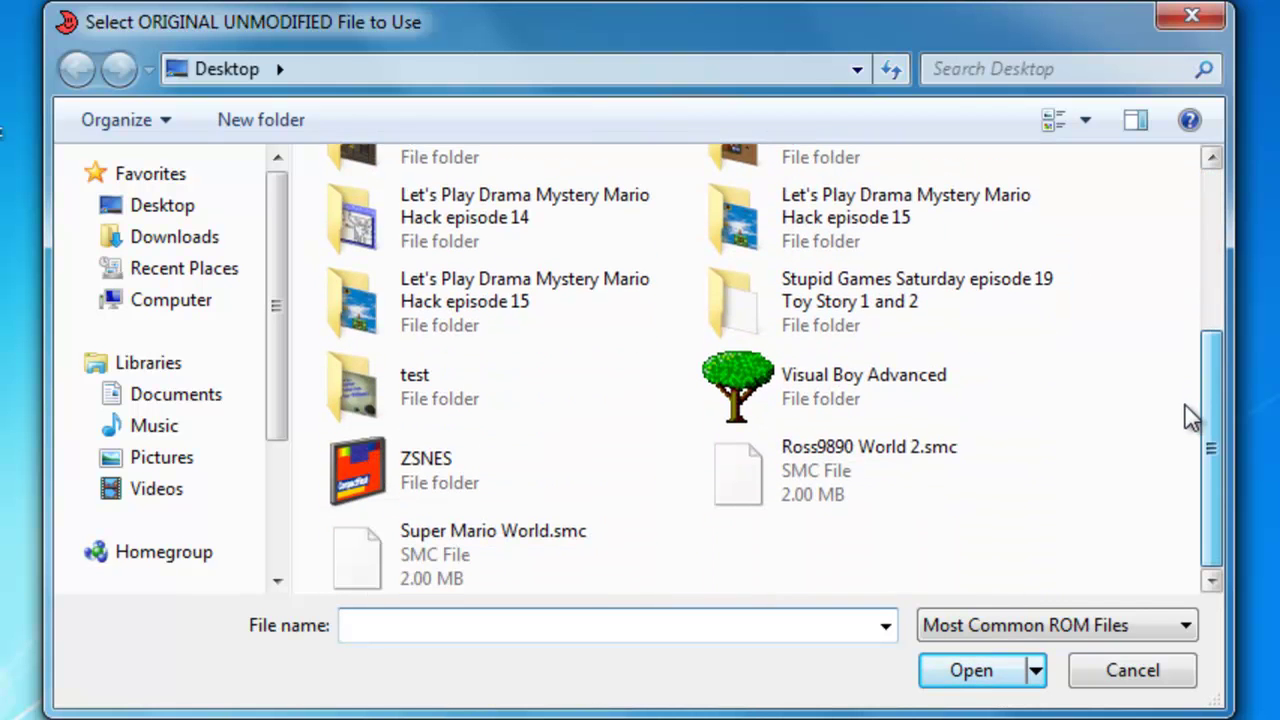
{"action": "double_click", "coordinate": [427, 572]}
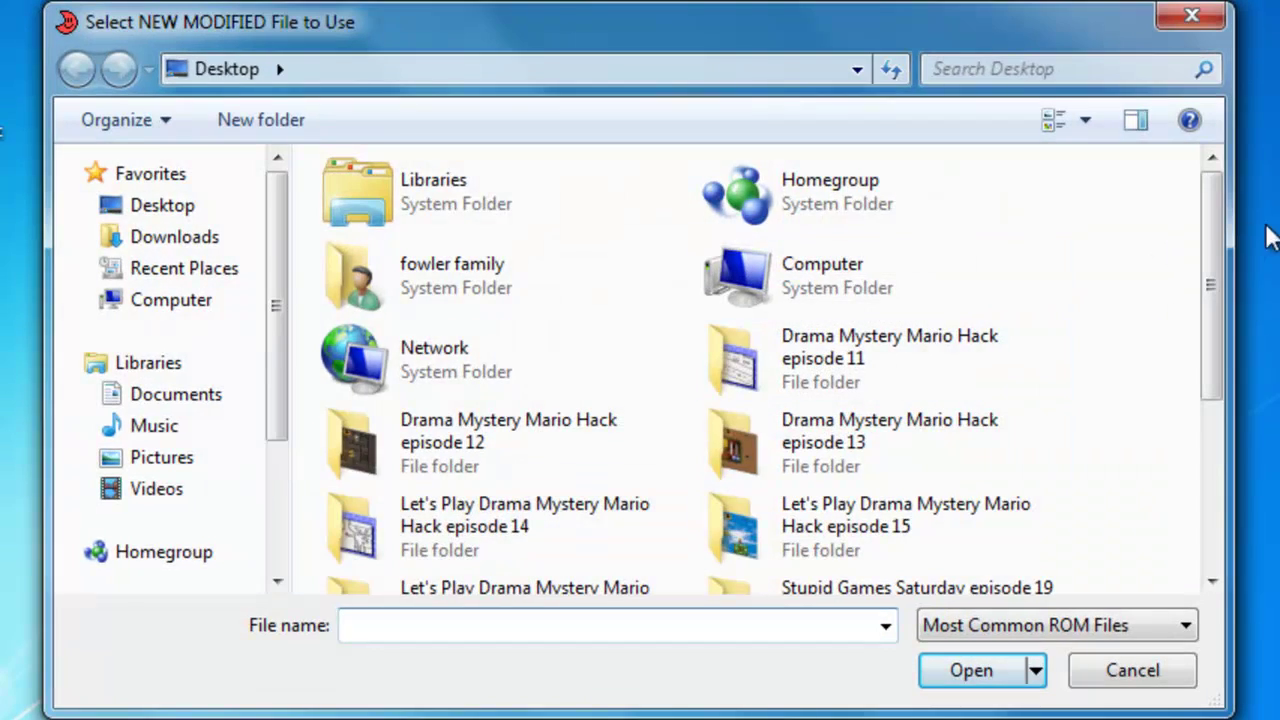
Step: Choose Ross9890 World 2.smc as the modified file, save the patch to the desktop as Ross9890 World 2, and minimize Lunar IPS
{"action": "left_click_drag", "start_coordinate": [1202, 214], "coordinate": [1221, 457]}
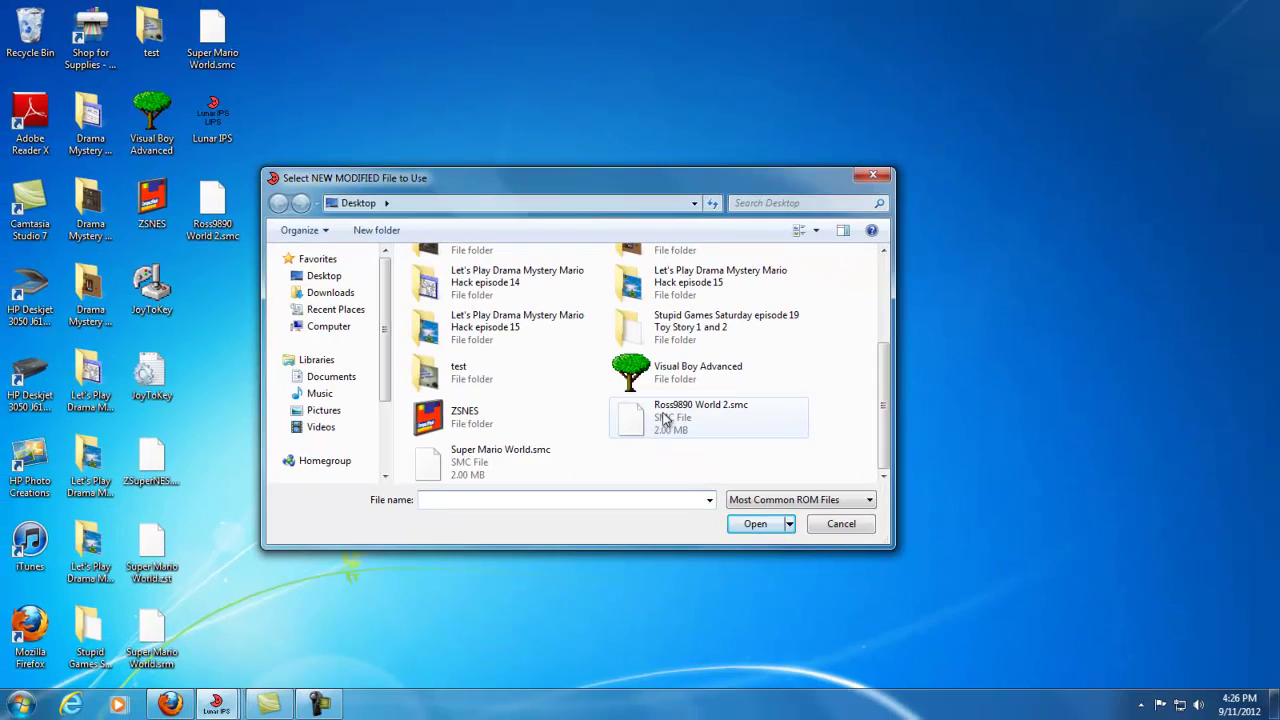
{"action": "double_click", "coordinate": [665, 418]}
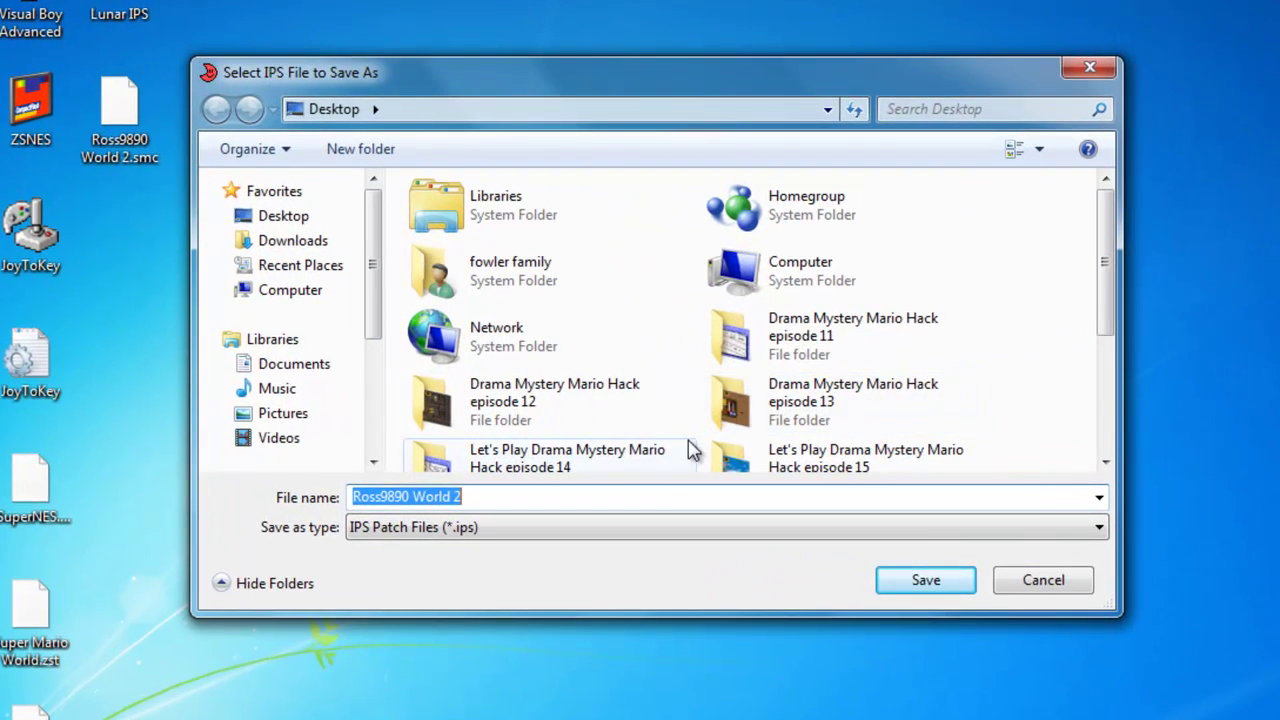
{"action": "key", "text": "Return"}
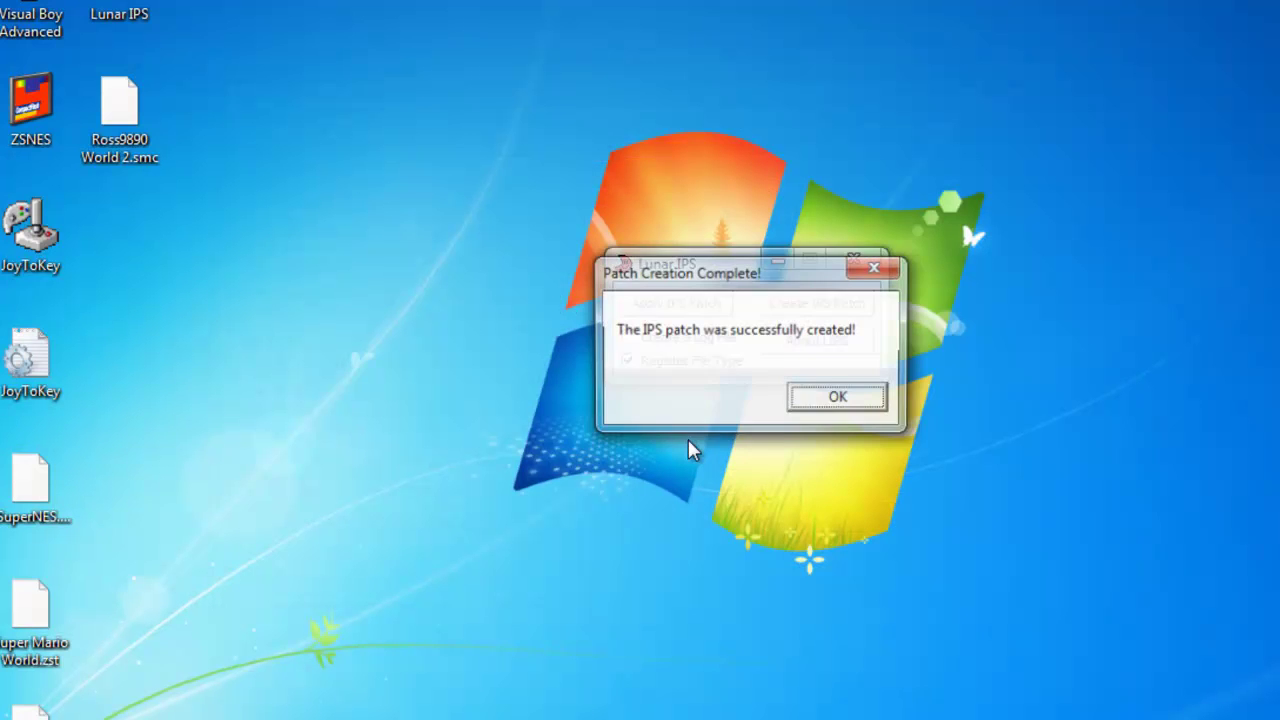
{"action": "left_click", "coordinate": [838, 398]}
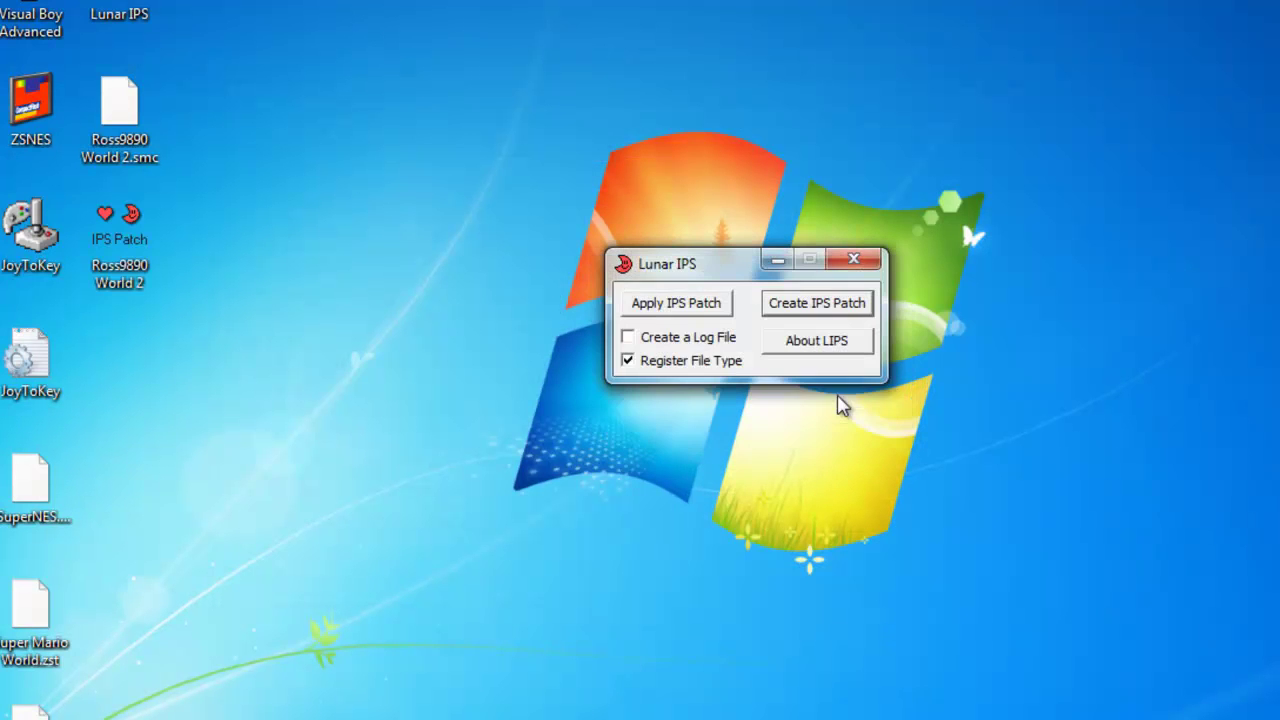
{"action": "left_click", "coordinate": [776, 259]}
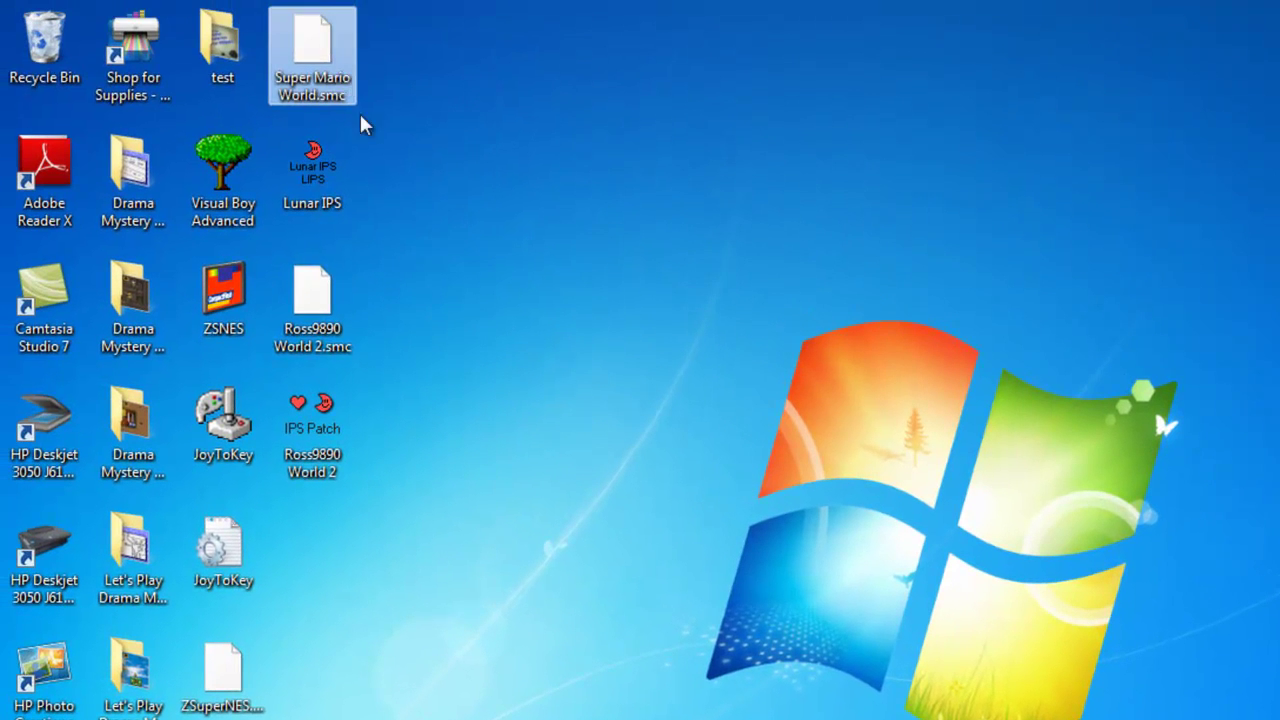
Step: Move Ross9890 World 2.smc to the Recycle Bin and place the Ross9890 World 2 patch icon below Lunar IPS
{"action": "left_click", "coordinate": [312, 295]}
{"action": "left_click_drag", "start_coordinate": [312, 295], "coordinate": [50, 60]}
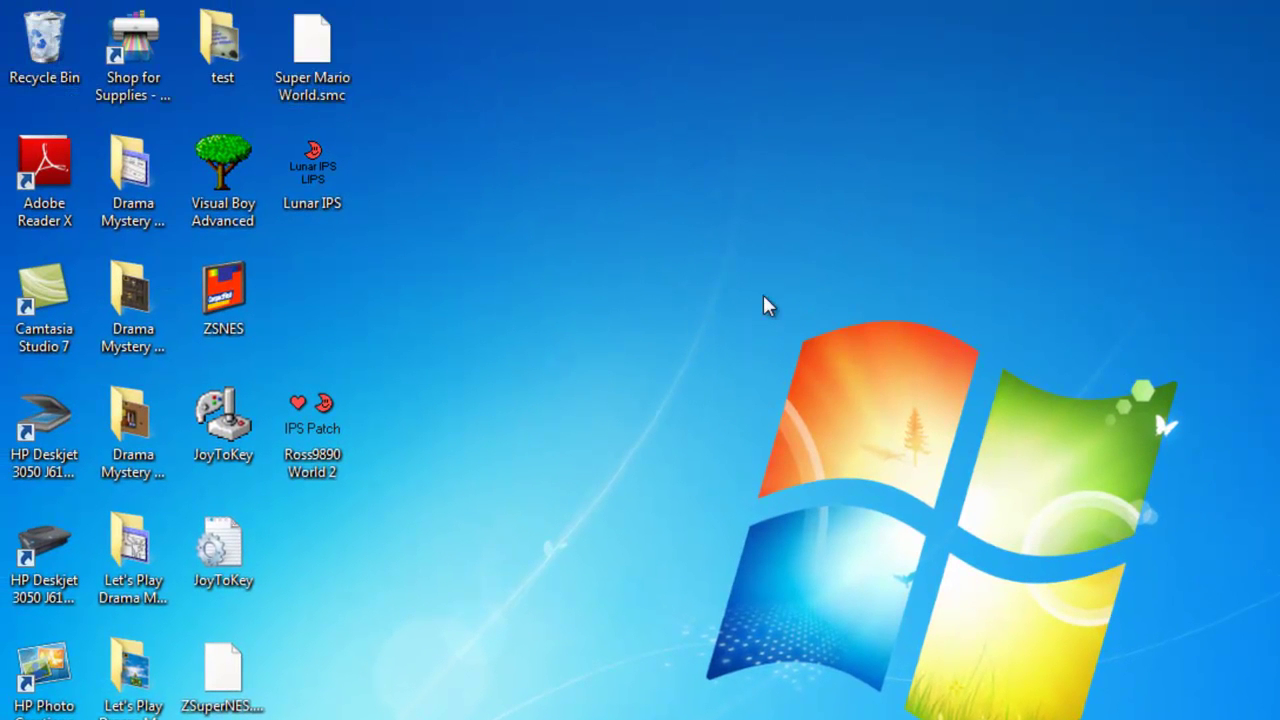
{"action": "left_click_drag", "start_coordinate": [318, 425], "coordinate": [330, 305]}
Step: Apply the Ross9890 World 2 patch to the desktop's Super Mario World.smc with Lunar IPS
{"action": "double_click", "coordinate": [305, 150]}
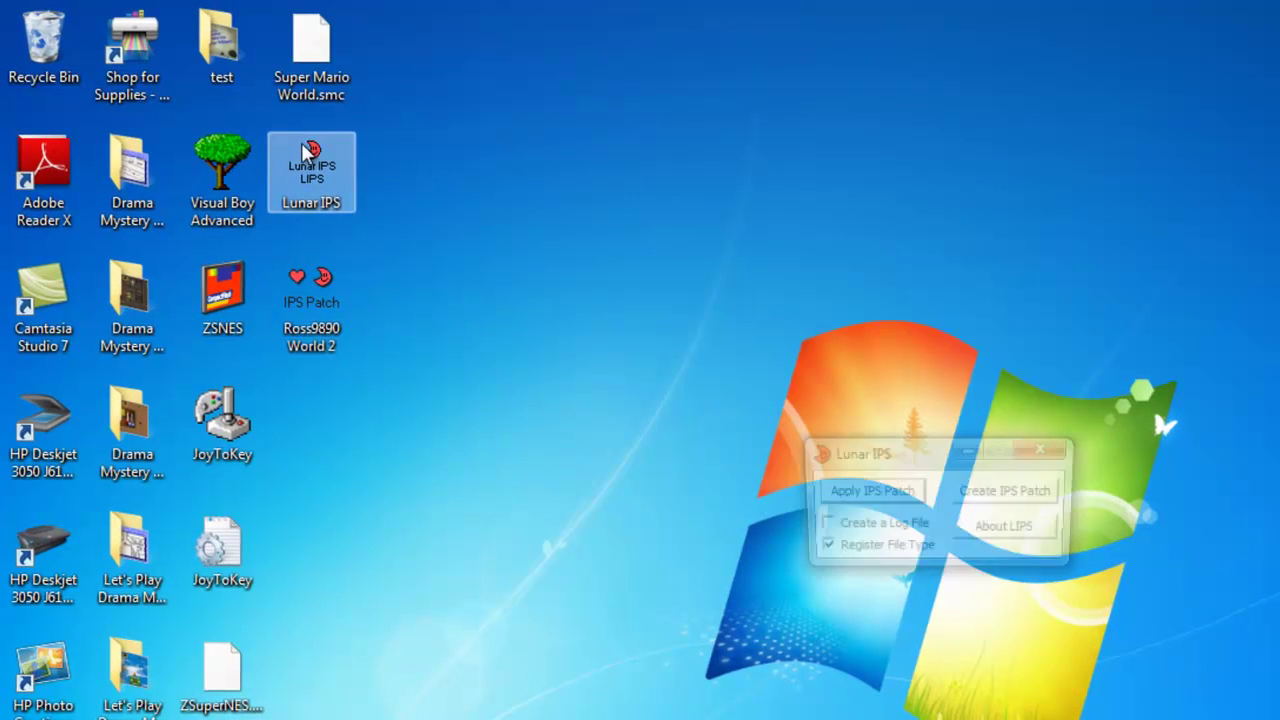
{"action": "left_click", "coordinate": [489, 335]}
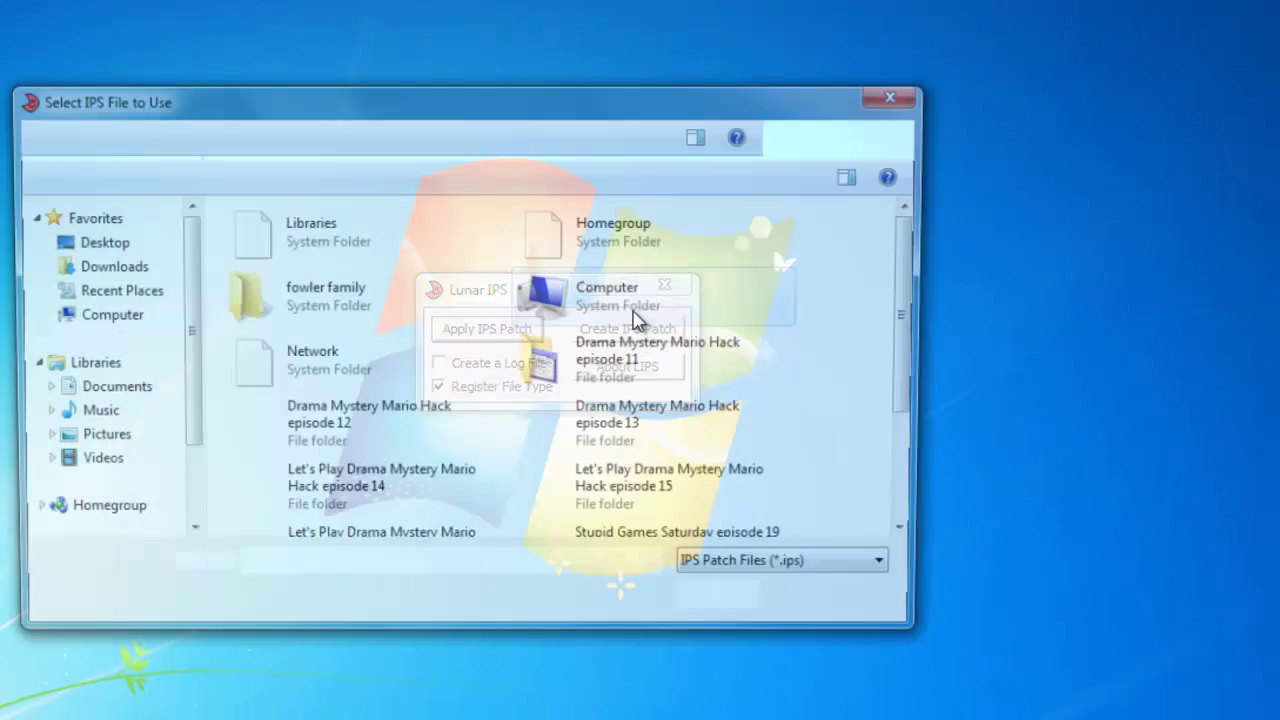
{"action": "left_click_drag", "start_coordinate": [918, 310], "coordinate": [920, 466]}
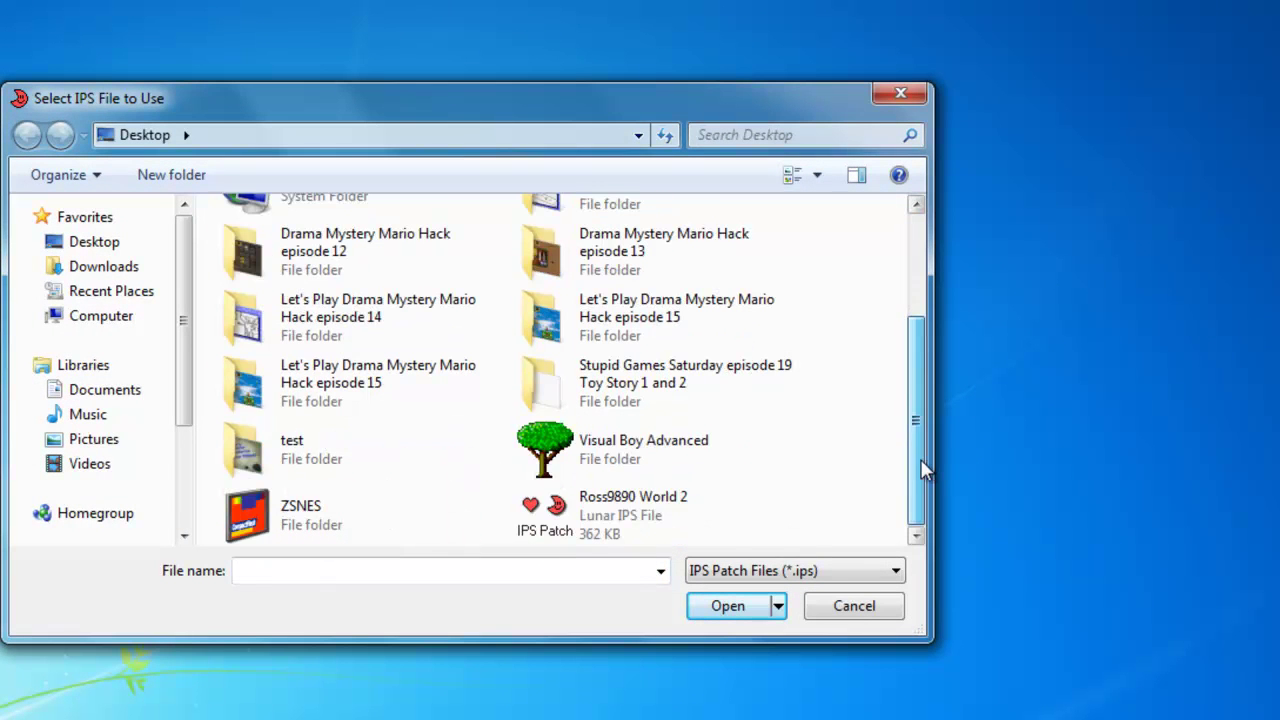
{"action": "double_click", "coordinate": [612, 522]}
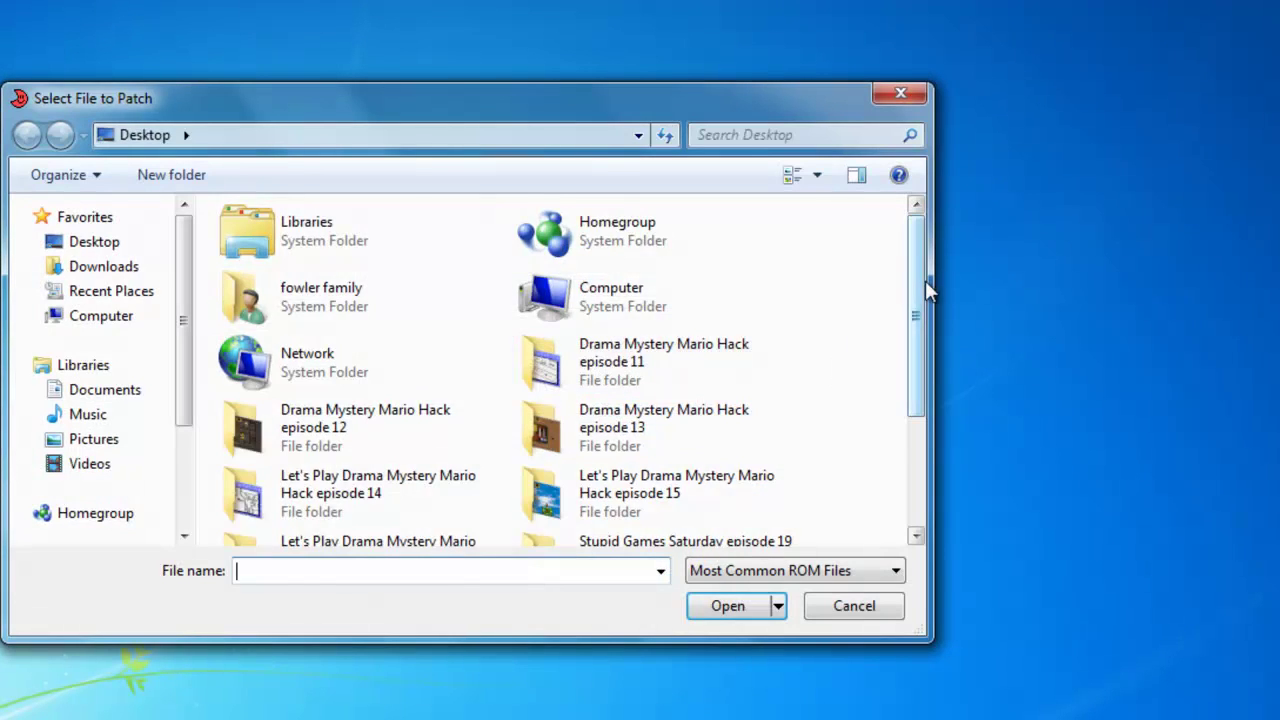
{"action": "left_click_drag", "start_coordinate": [920, 290], "coordinate": [920, 440]}
{"action": "double_click", "coordinate": [620, 512]}
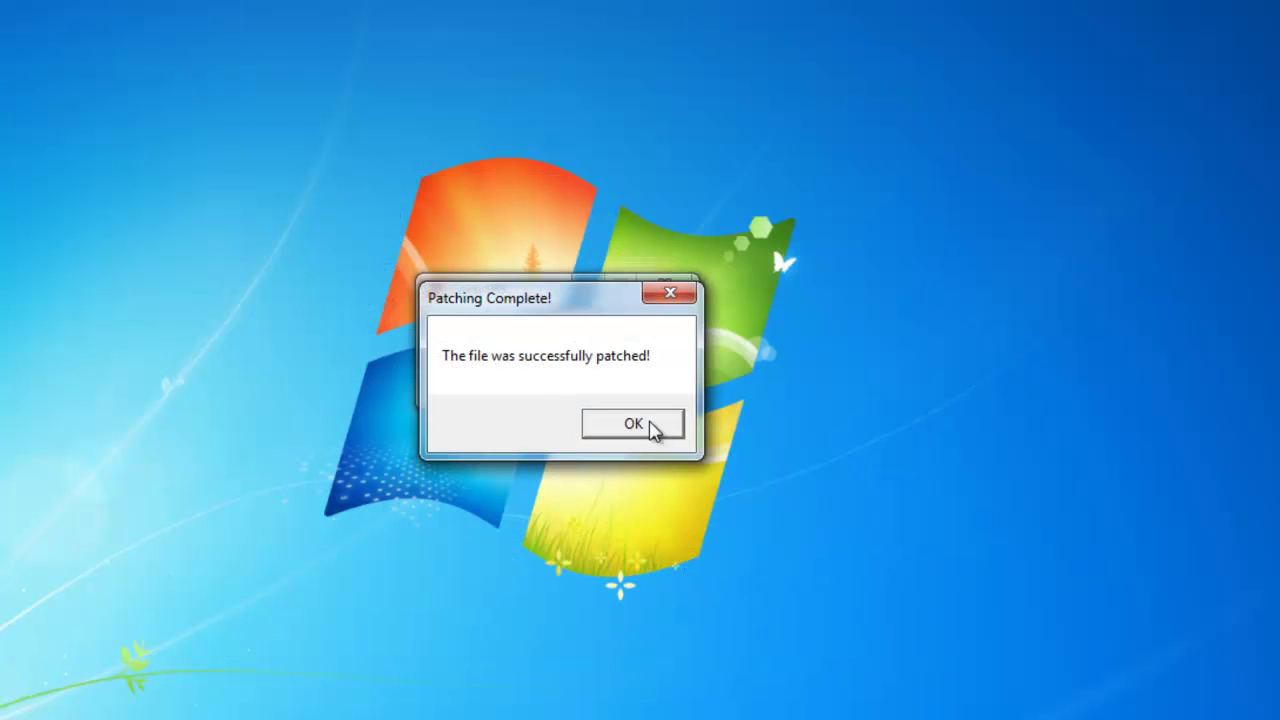
Step: Close the patching message, minimize Lunar IPS, and launch ZSNES to run the patched Super Mario World ROM
{"action": "left_click", "coordinate": [633, 424]}
{"action": "left_click", "coordinate": [592, 288]}
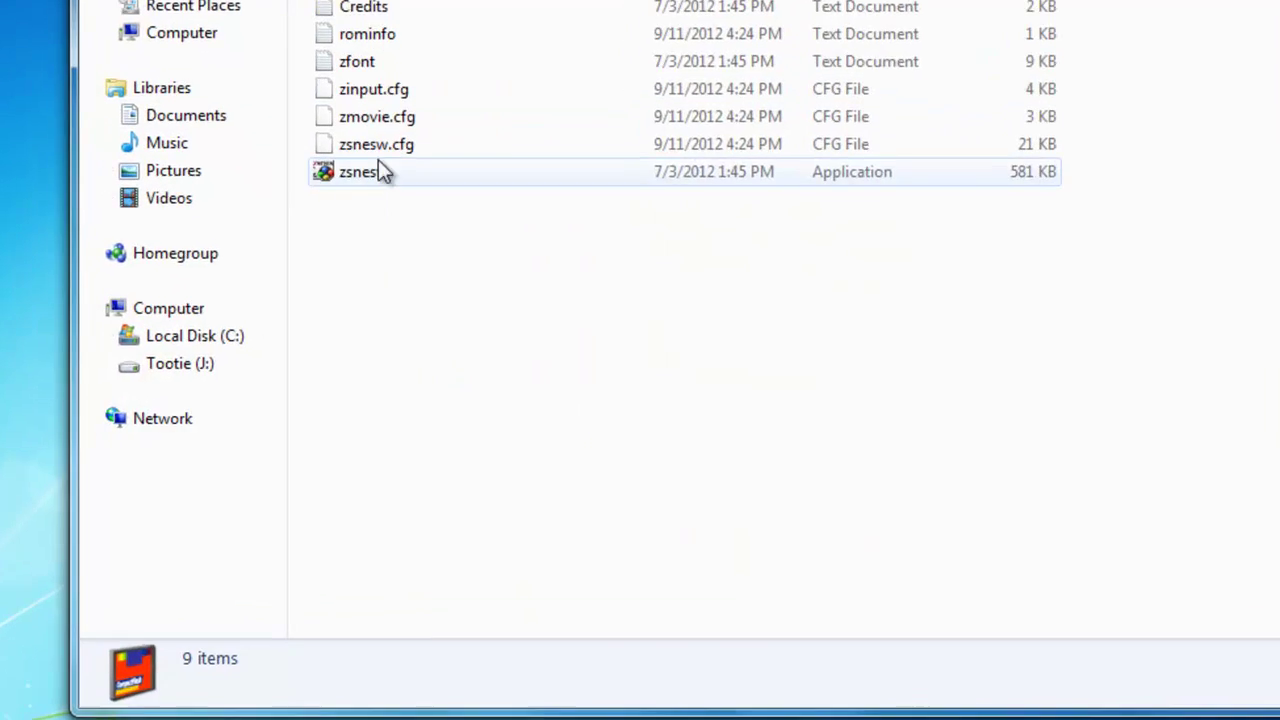
{"action": "double_click", "coordinate": [378, 168]}
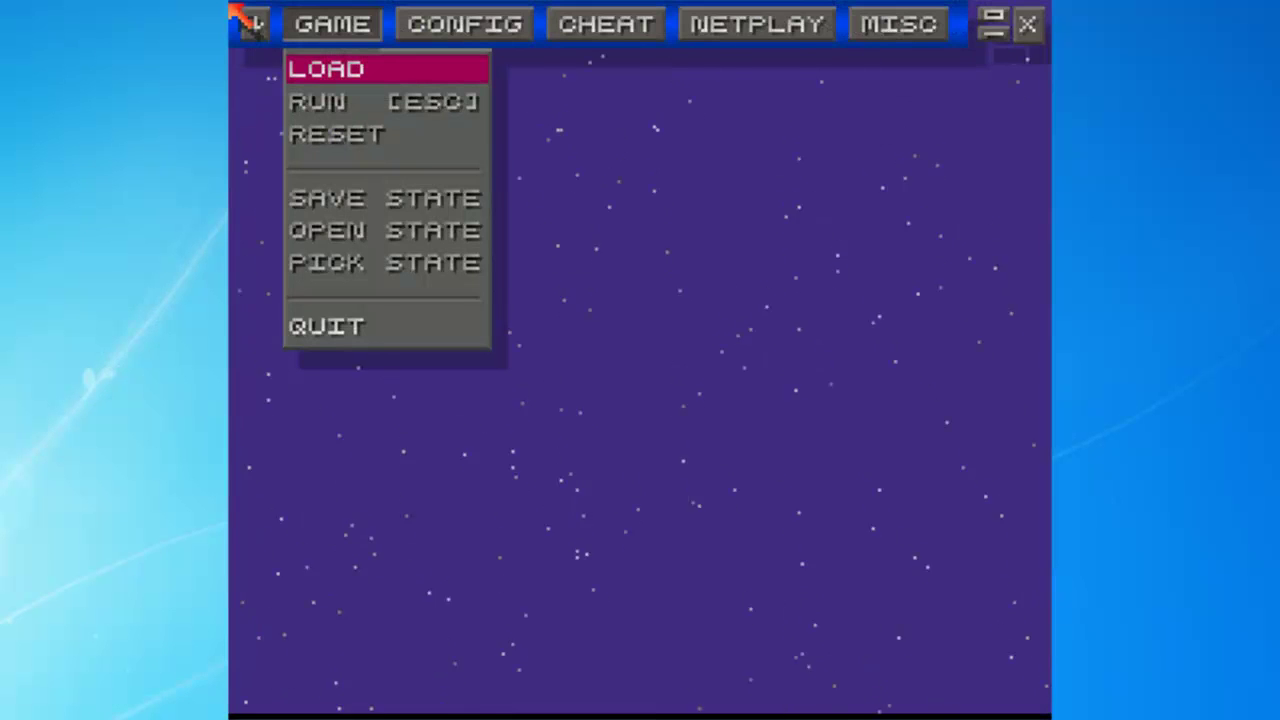
{"action": "key", "text": "Return"}
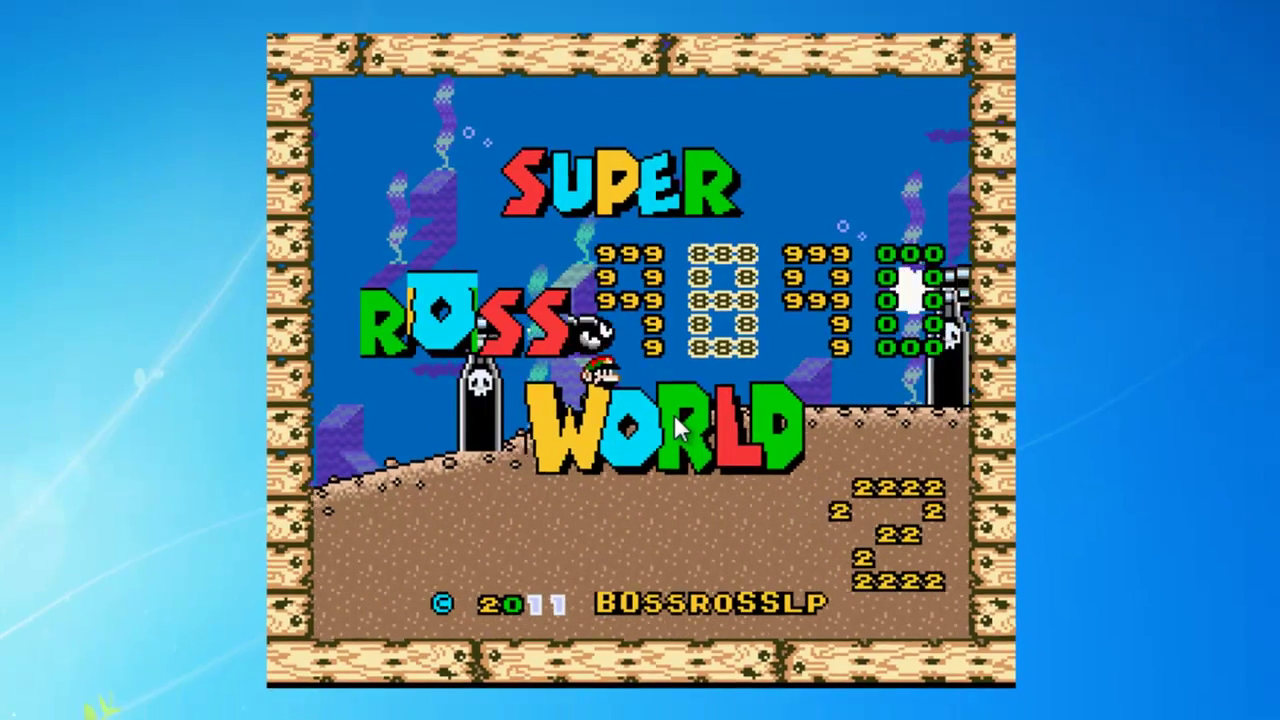
Step: Pause the running Ross9890 World 2 game and quit ZSNES
{"action": "key", "text": "Escape"}
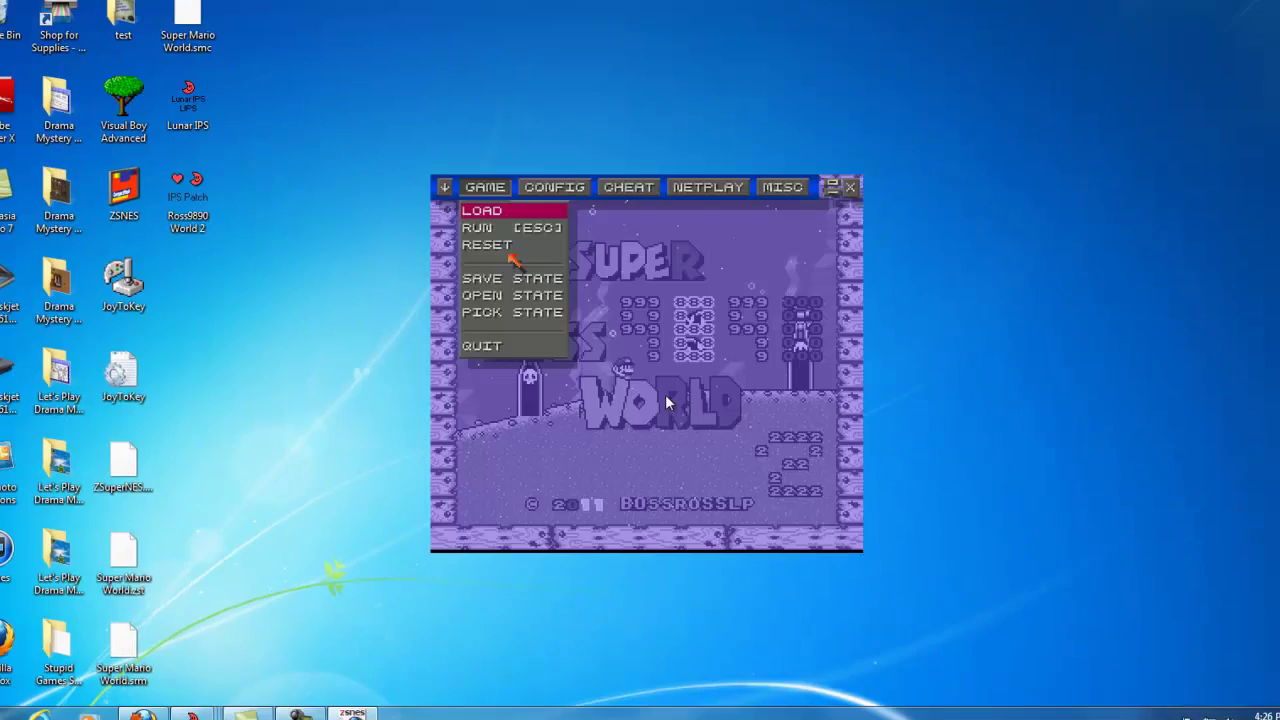
{"action": "key", "text": "Down"}
{"action": "key", "text": "Down"}
{"action": "left_click", "coordinate": [459, 416]}
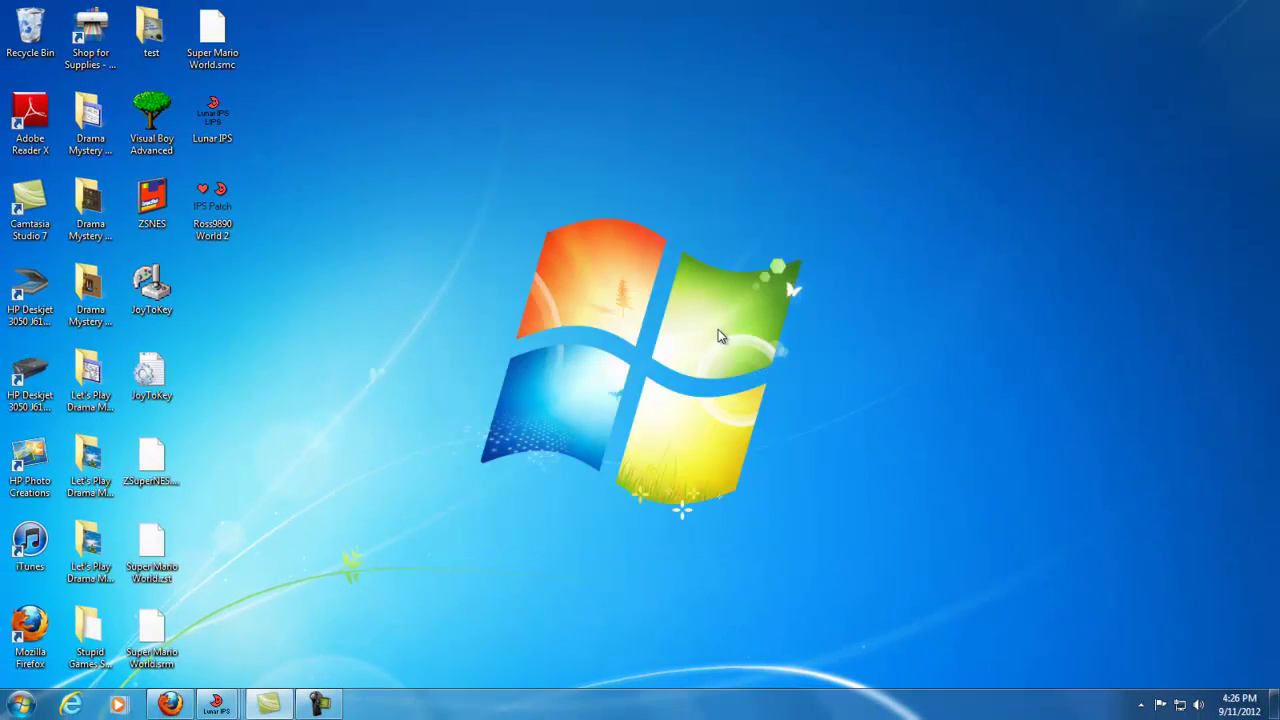
Step: Switch to Firefox to view the YouTube comments page and bring up the screen recorder window
{"action": "left_click", "coordinate": [186, 560]}
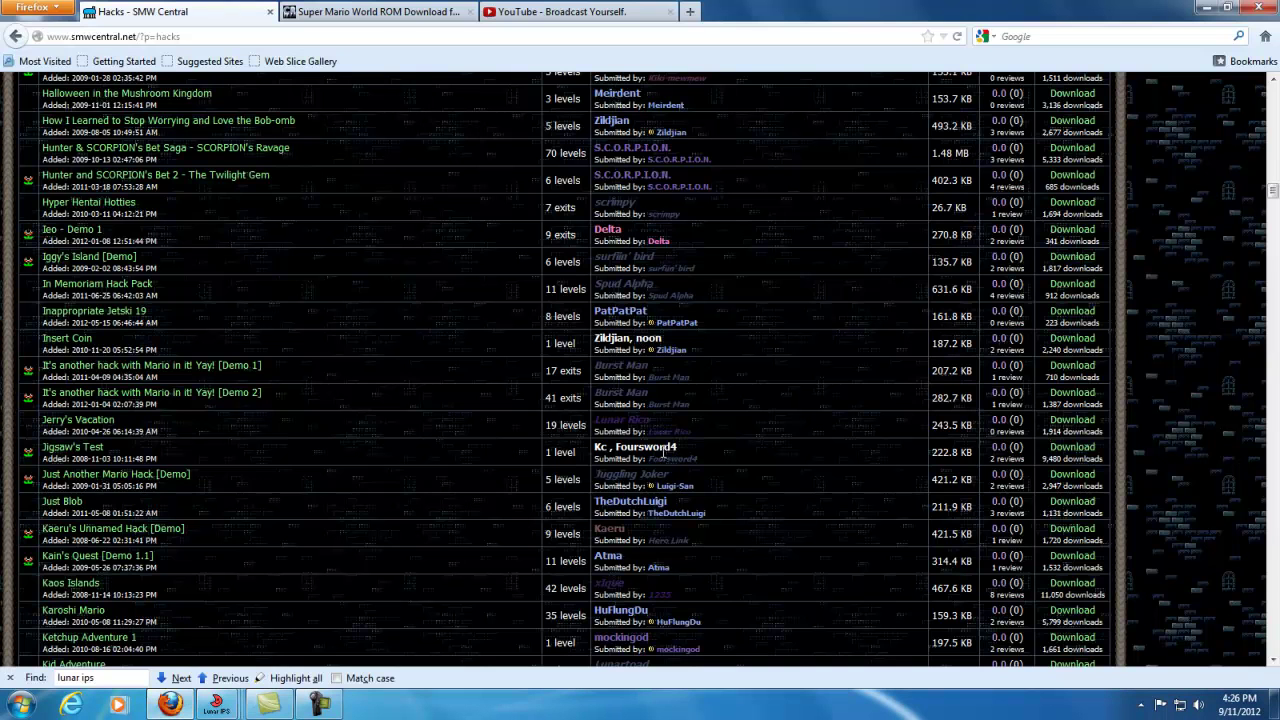
{"action": "left_click", "coordinate": [523, 10]}
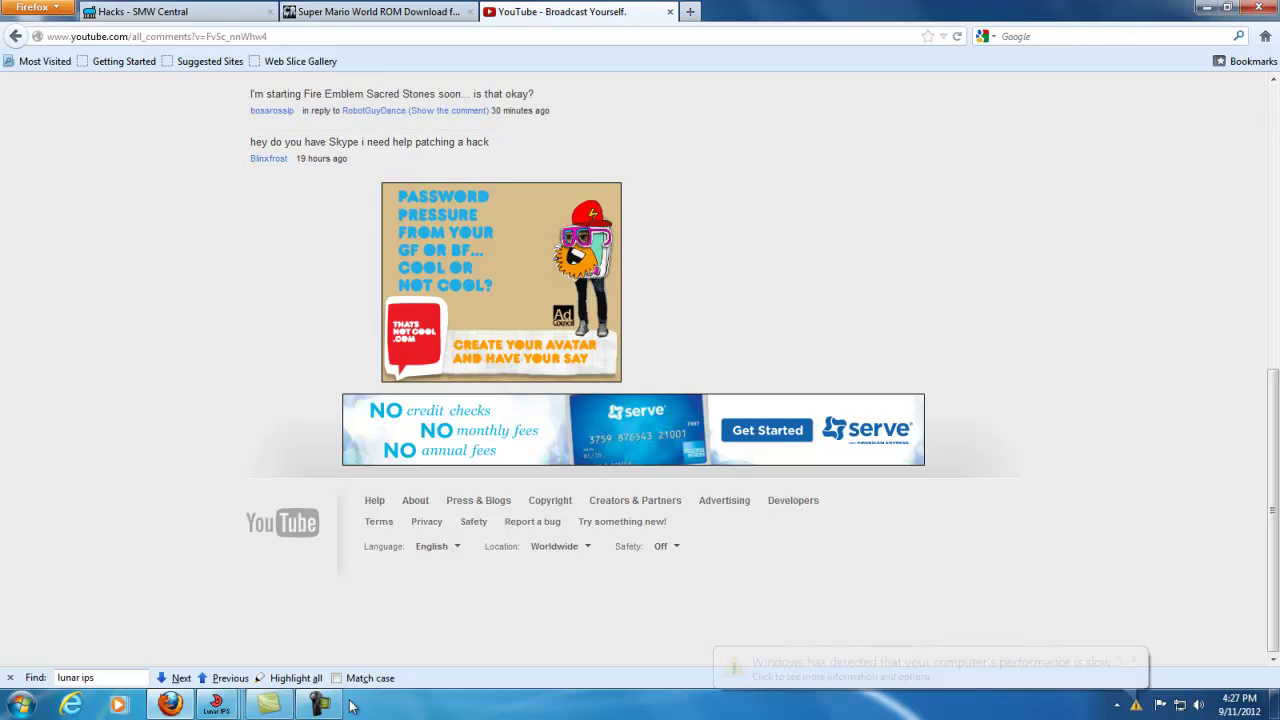
{"action": "left_click", "coordinate": [318, 705]}
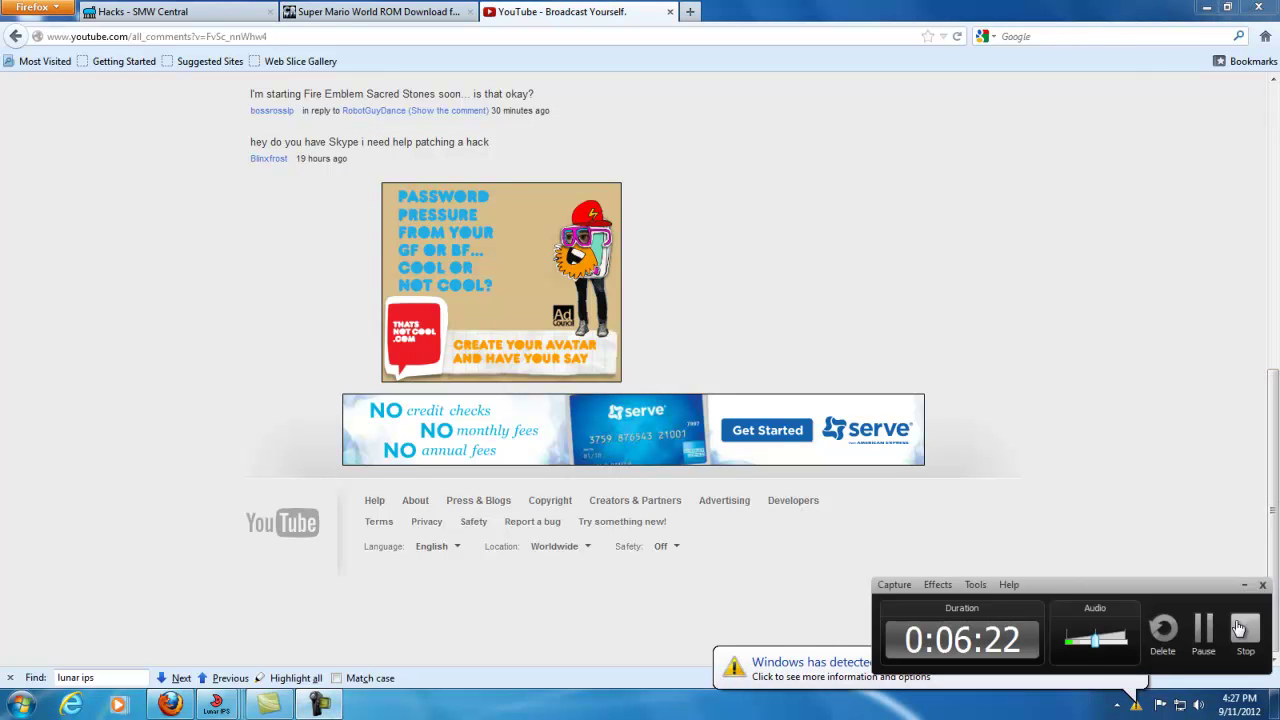